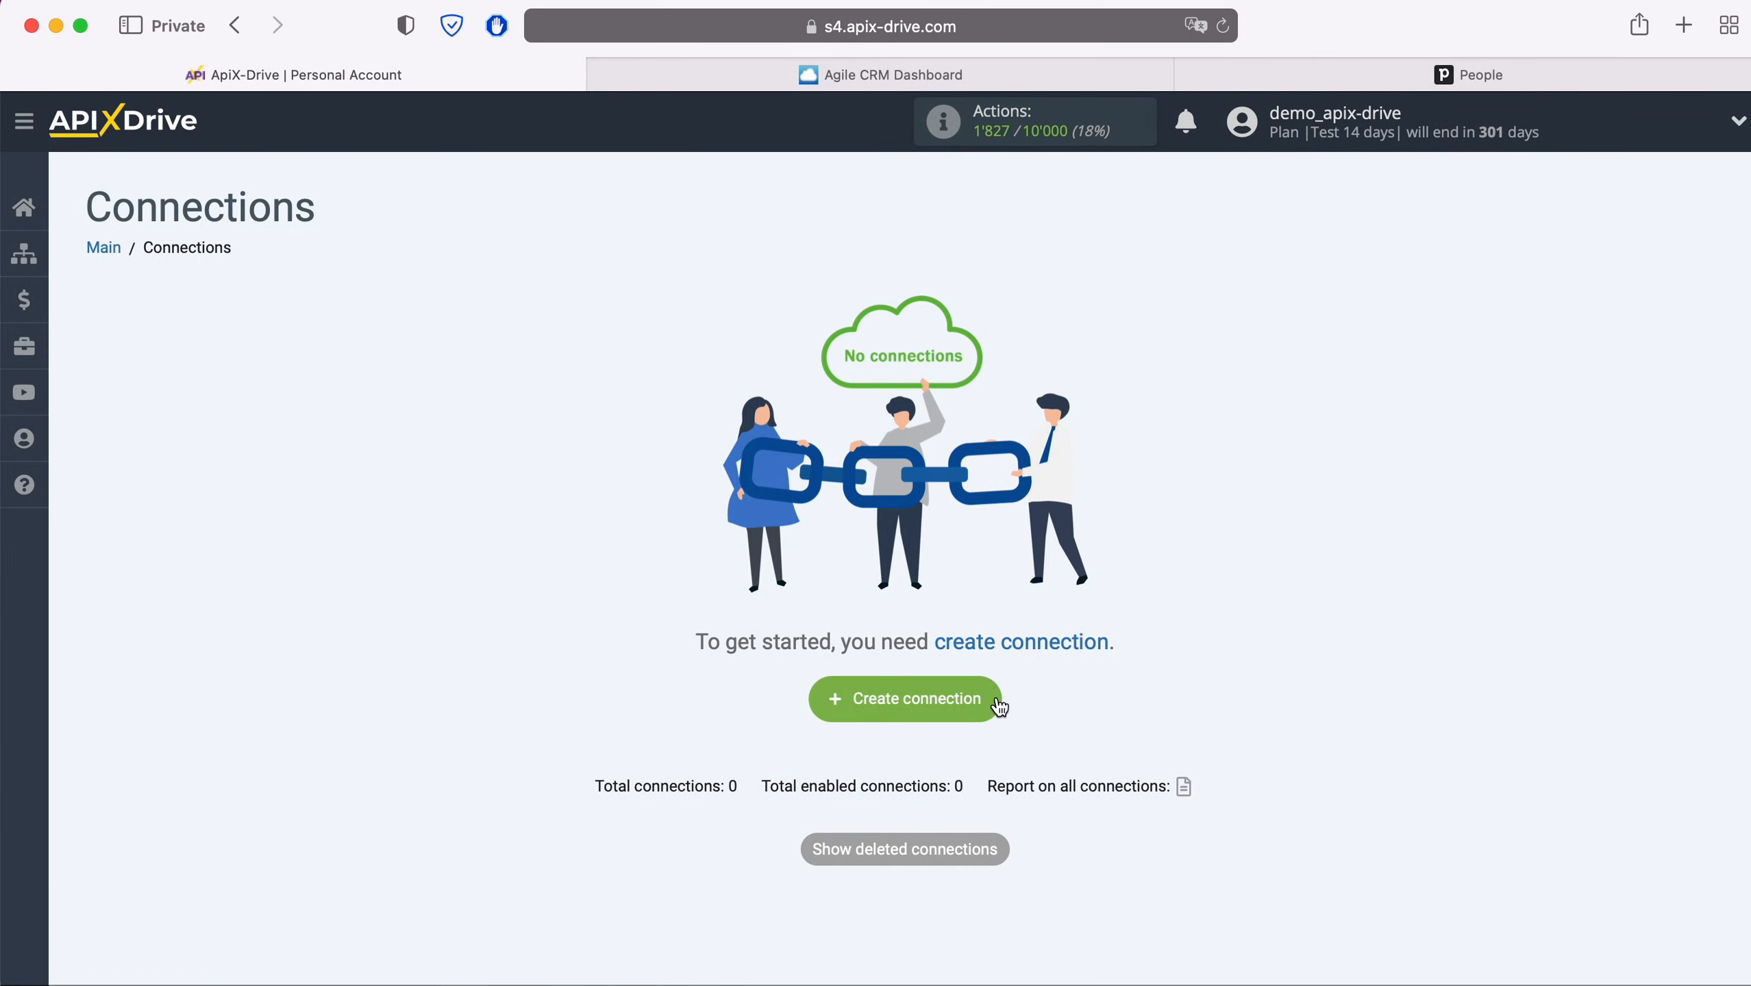
- Start a new connection with Agile CRM as the data source
click(997, 701)
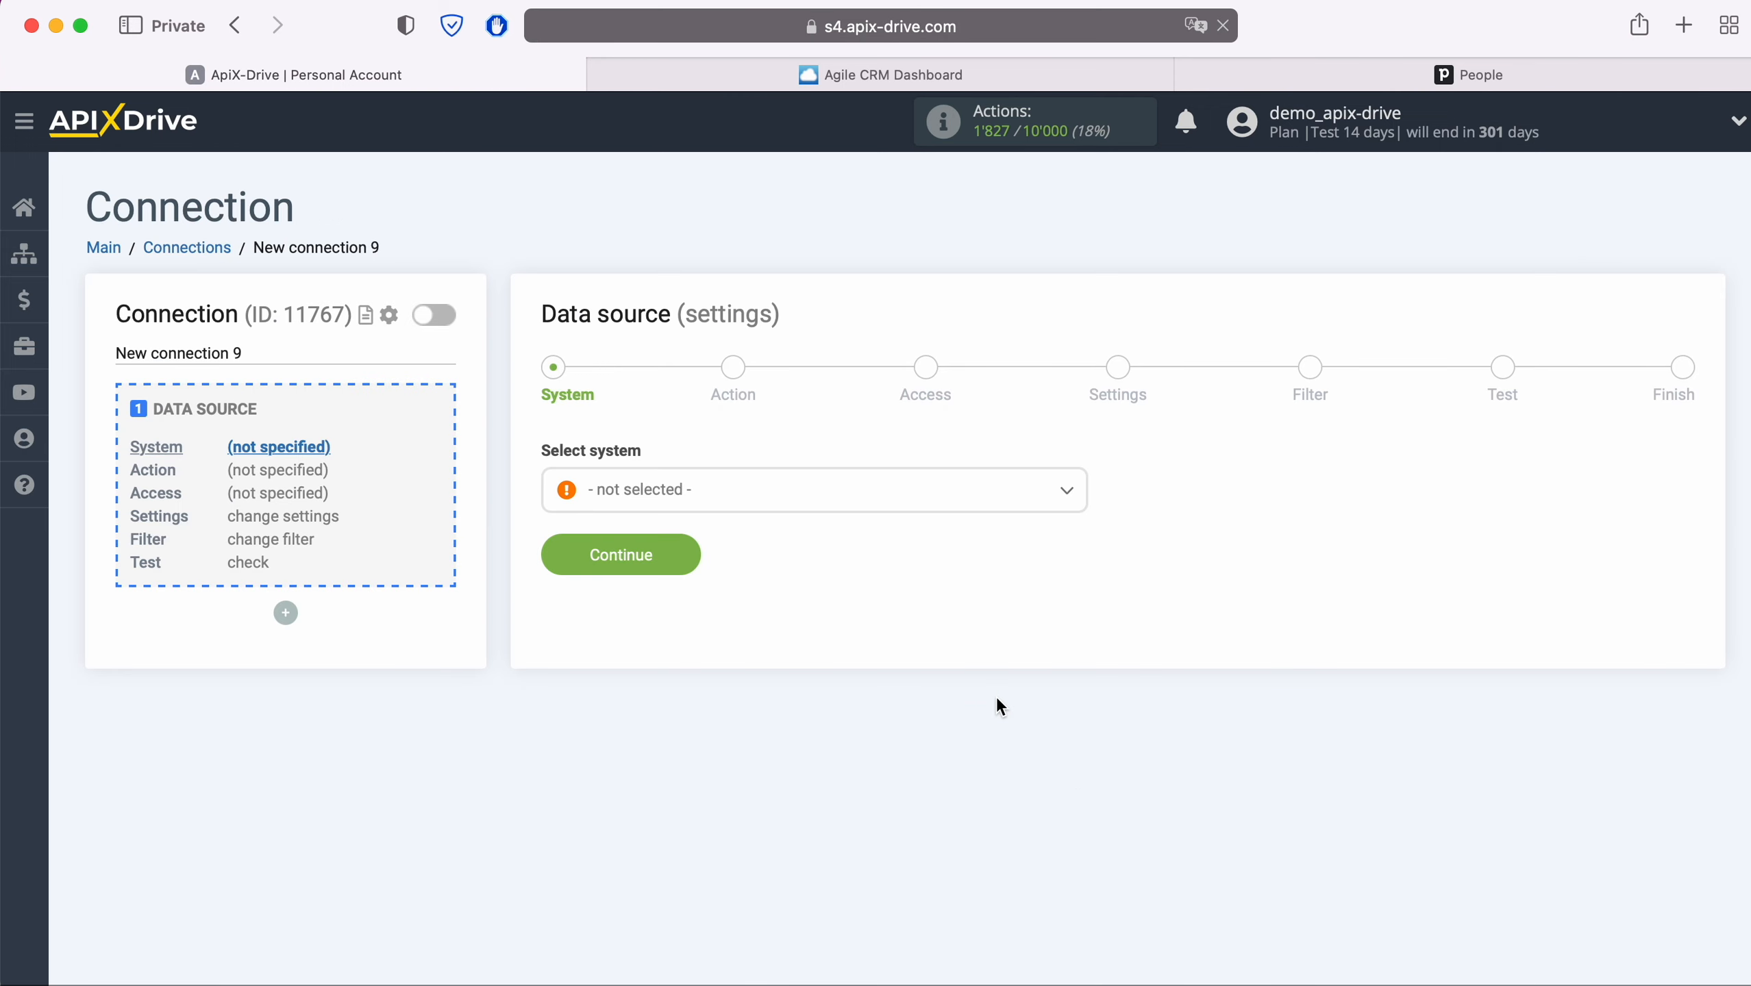
click(835, 492)
click(665, 722)
click(693, 553)
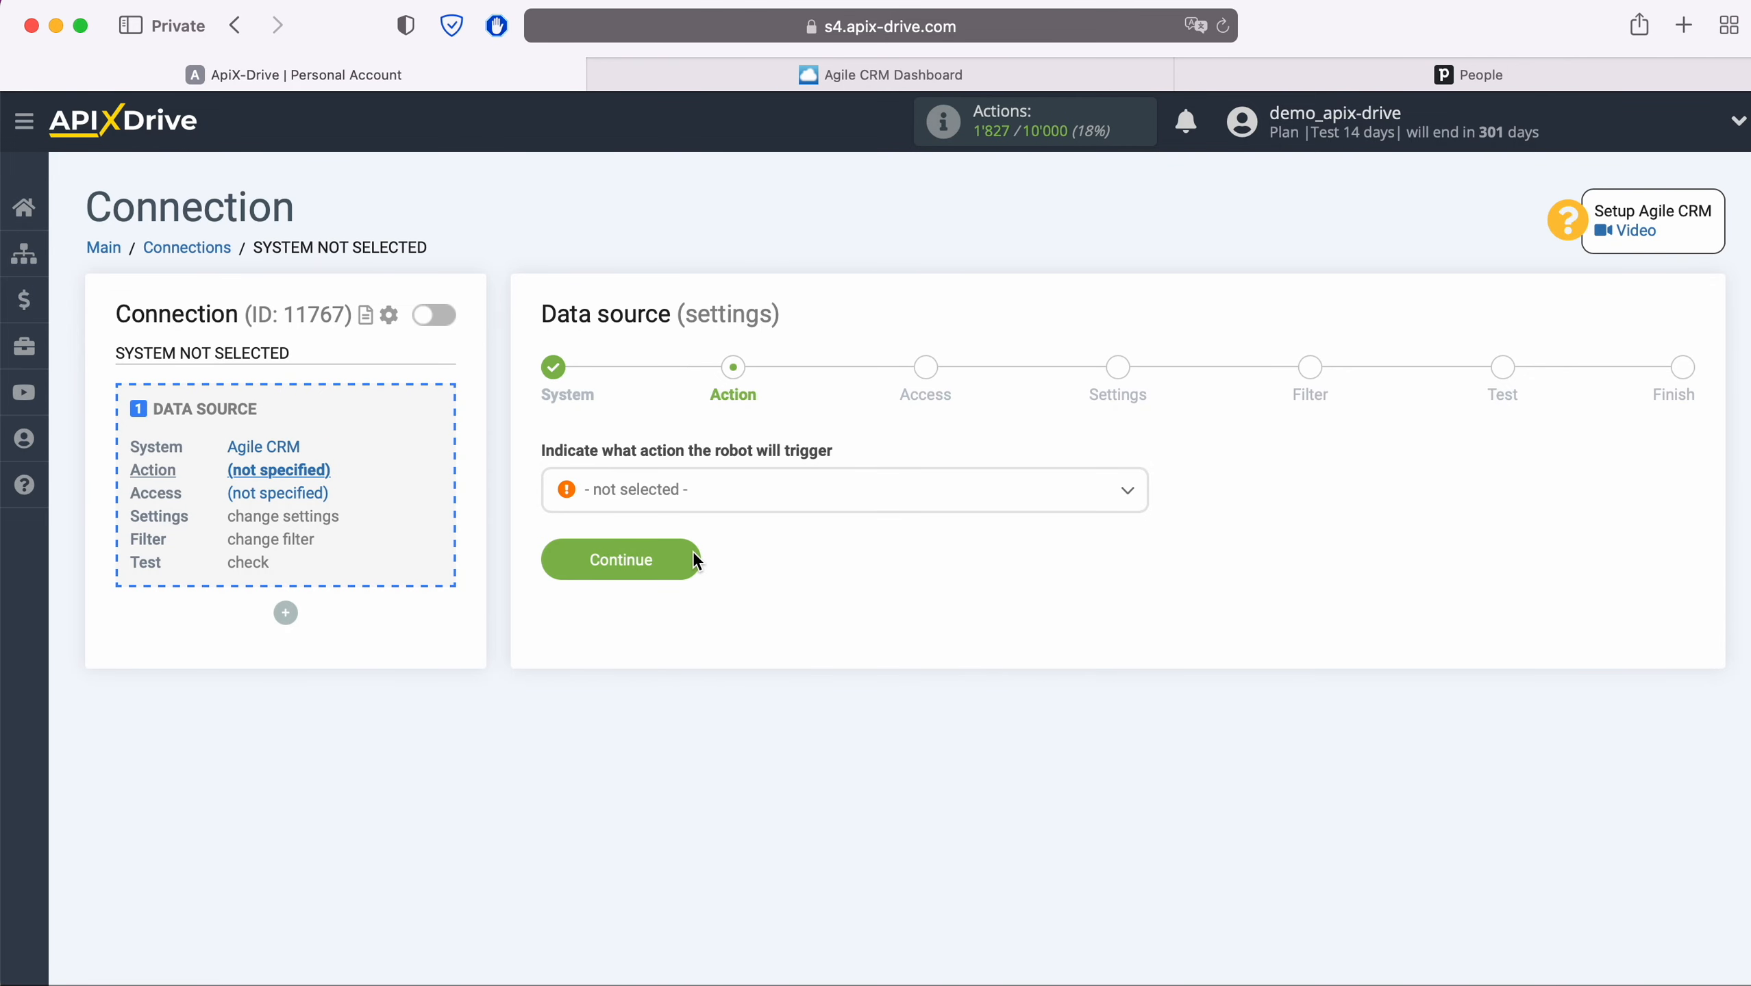
- Choose the Get CONTACTS (new) action and begin connecting an Agile CRM account
click(727, 503)
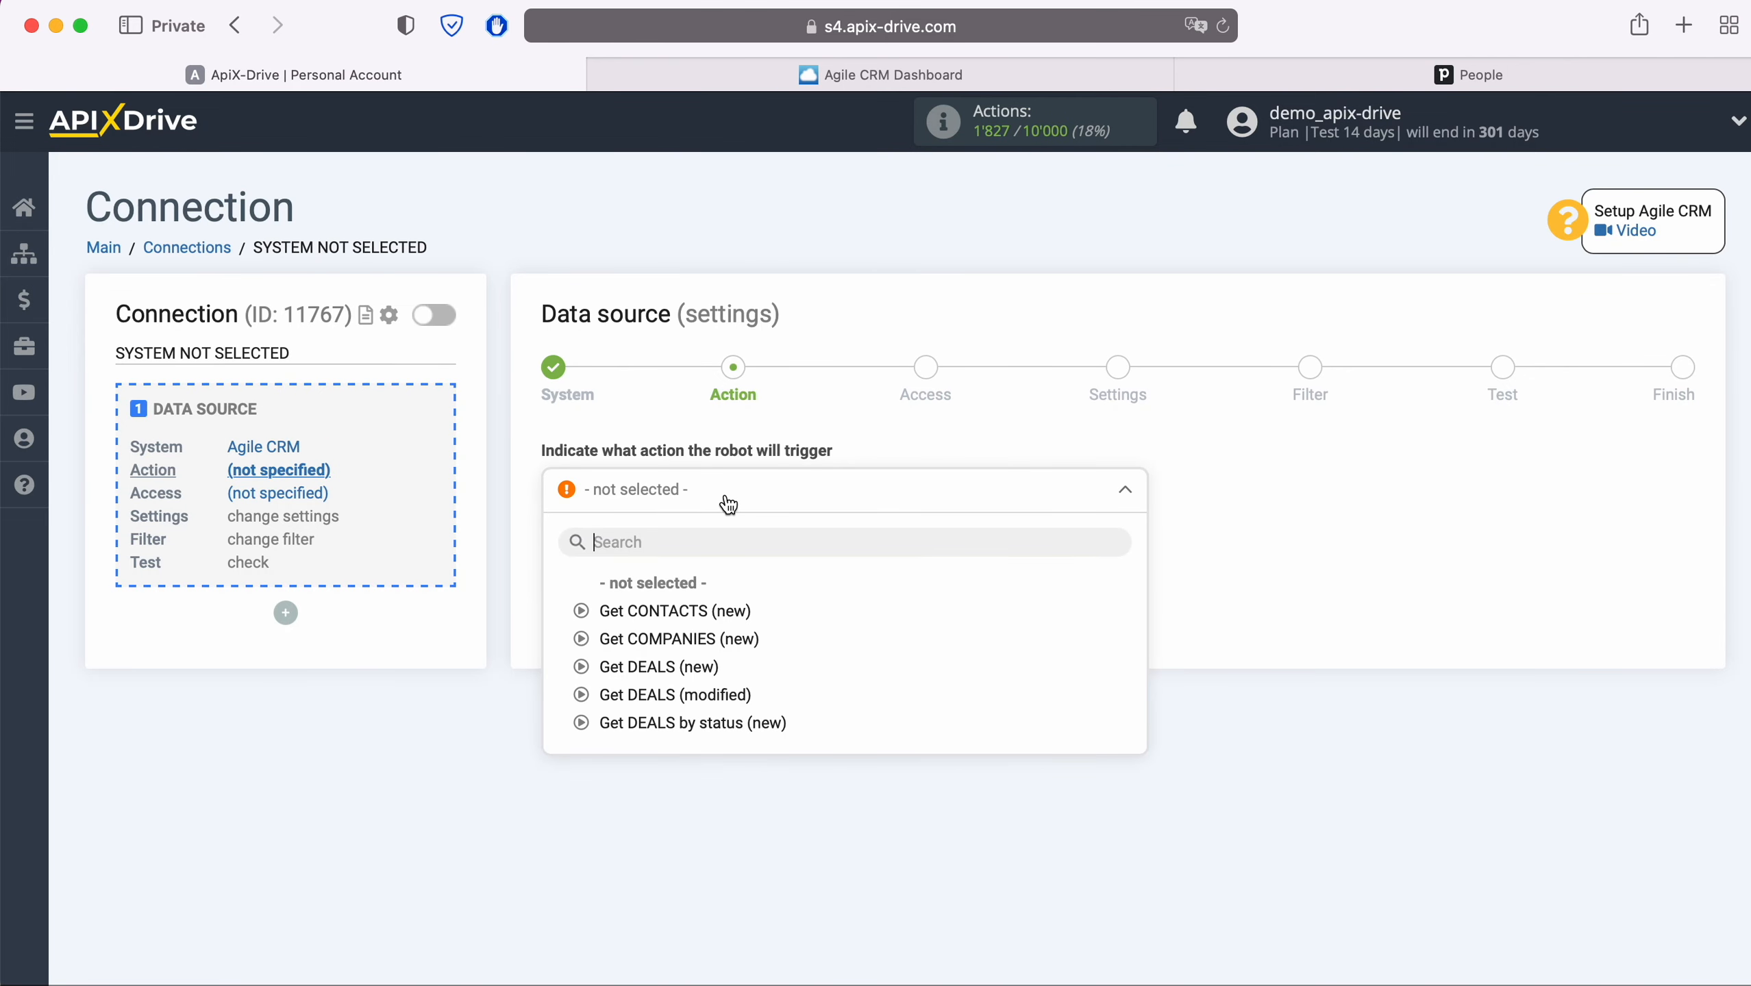
click(718, 612)
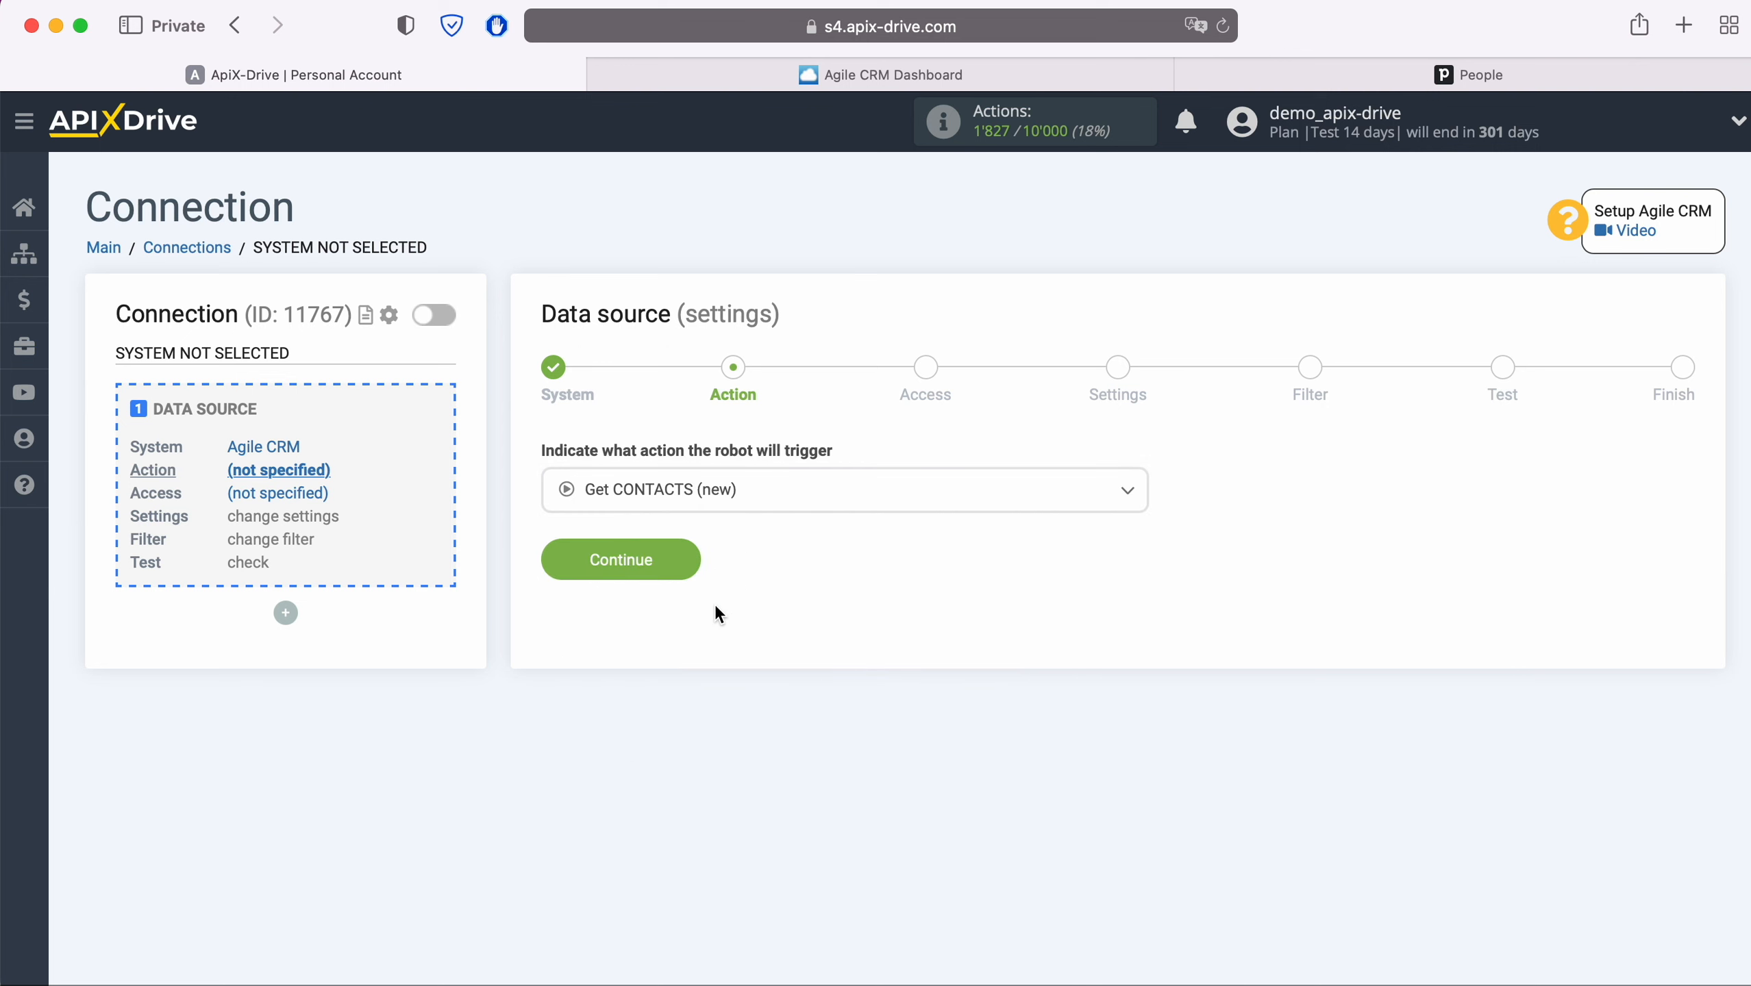
click(692, 565)
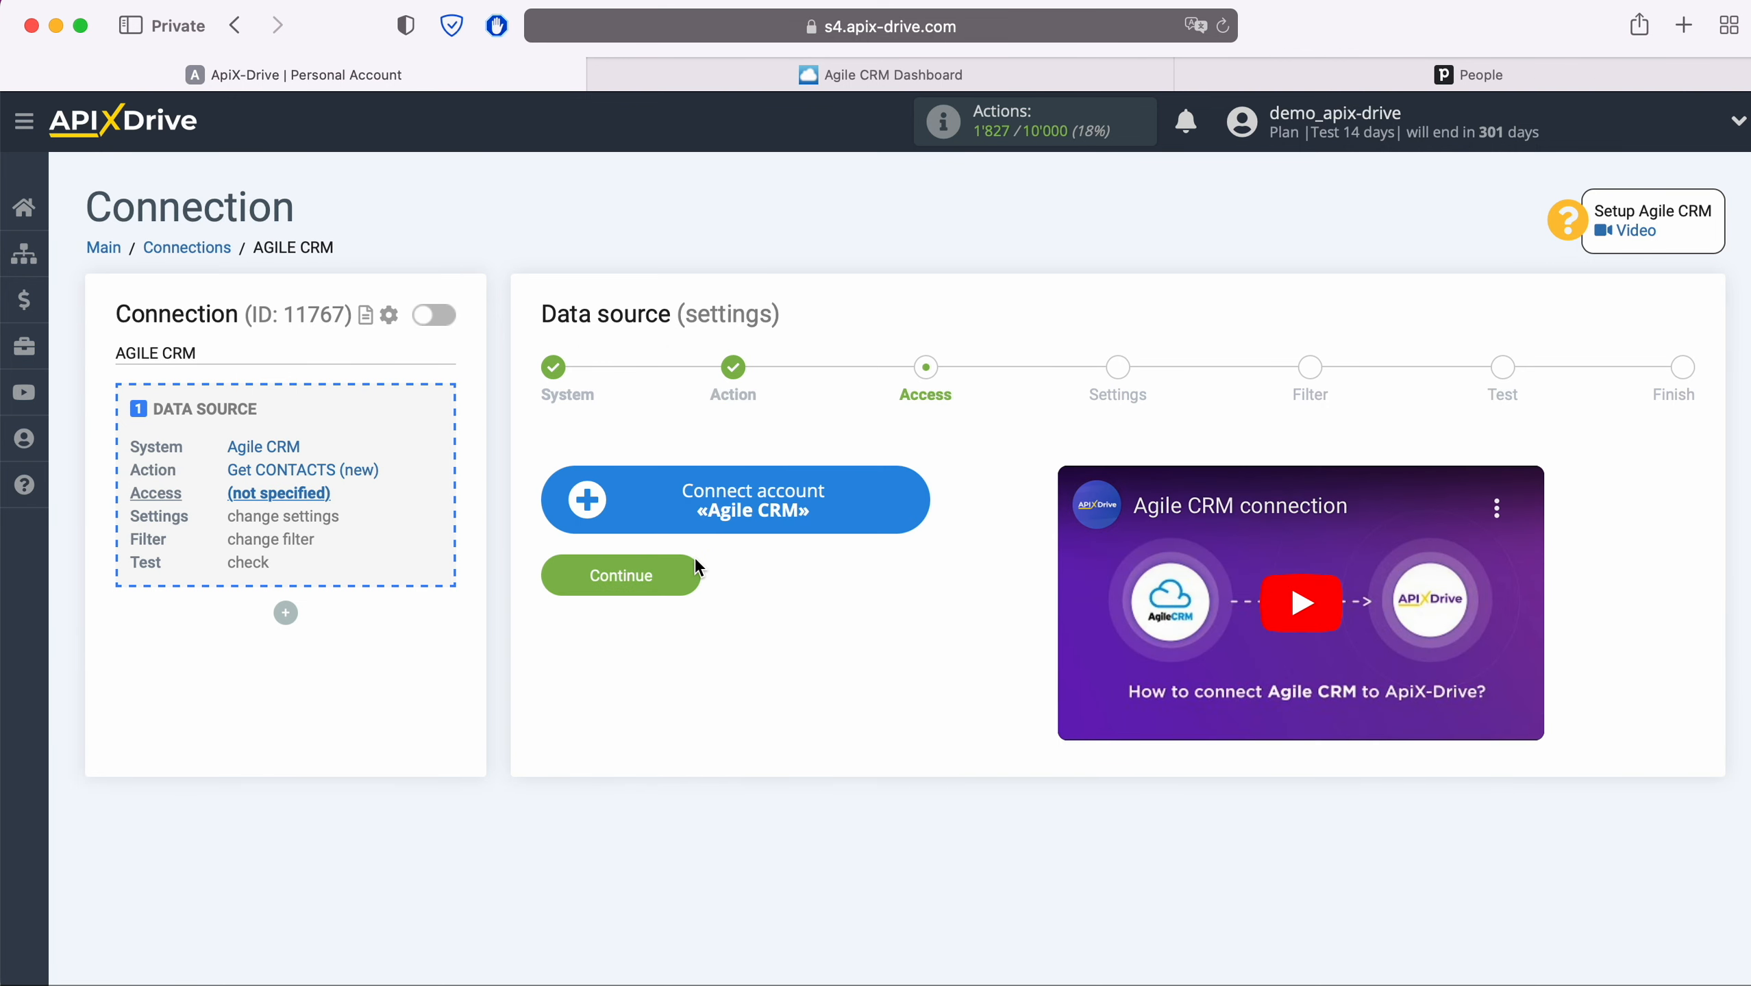
click(913, 494)
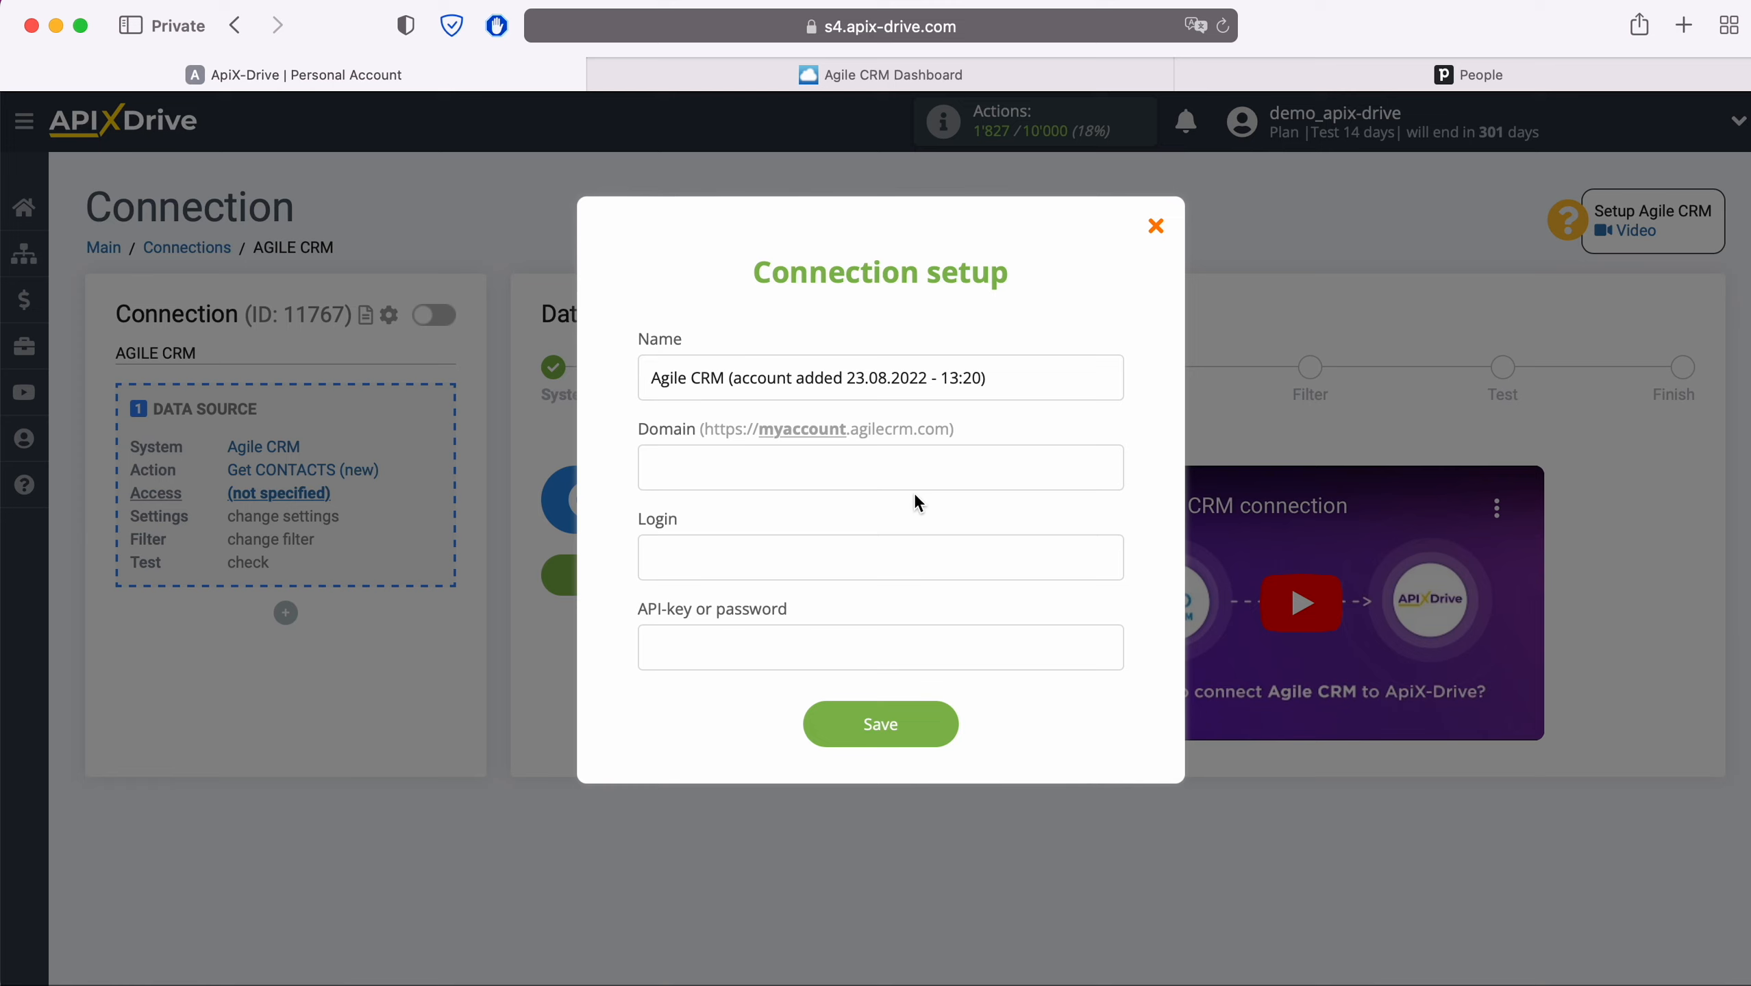
click(1017, 75)
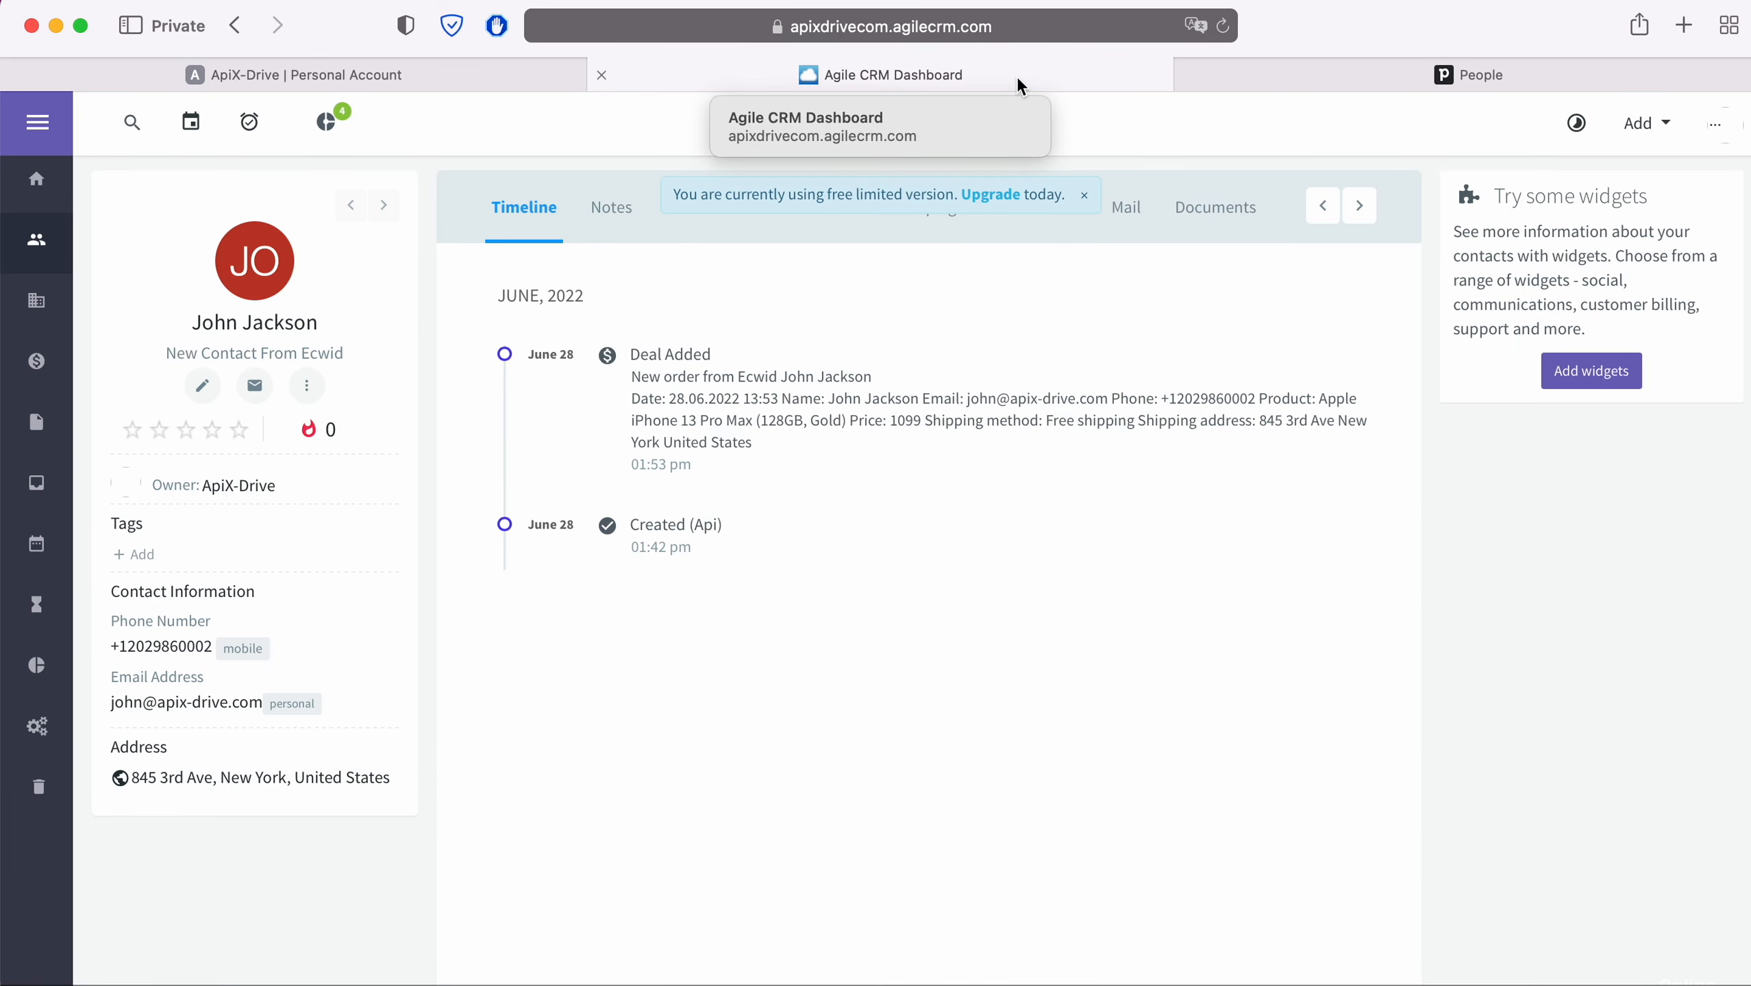
- Copy the subdomain apixdrivecom from Agile CRM's address bar for ApiX-Drive's Domain field
click(1095, 28)
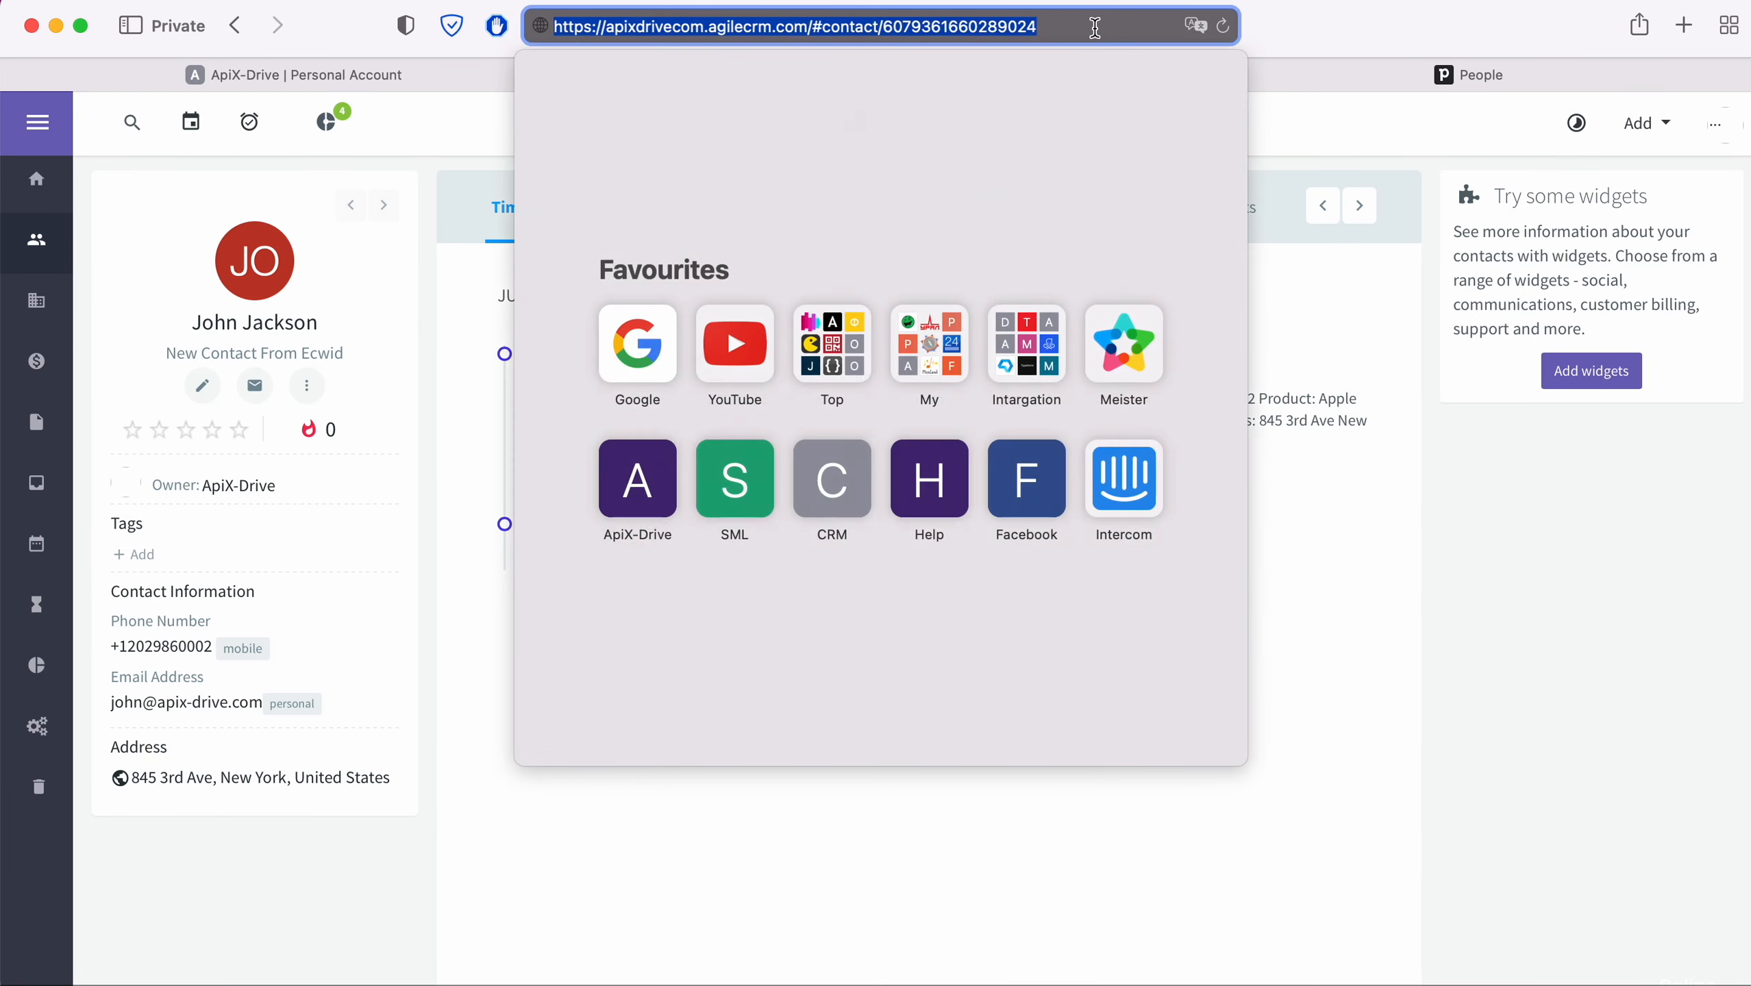
click(1095, 27)
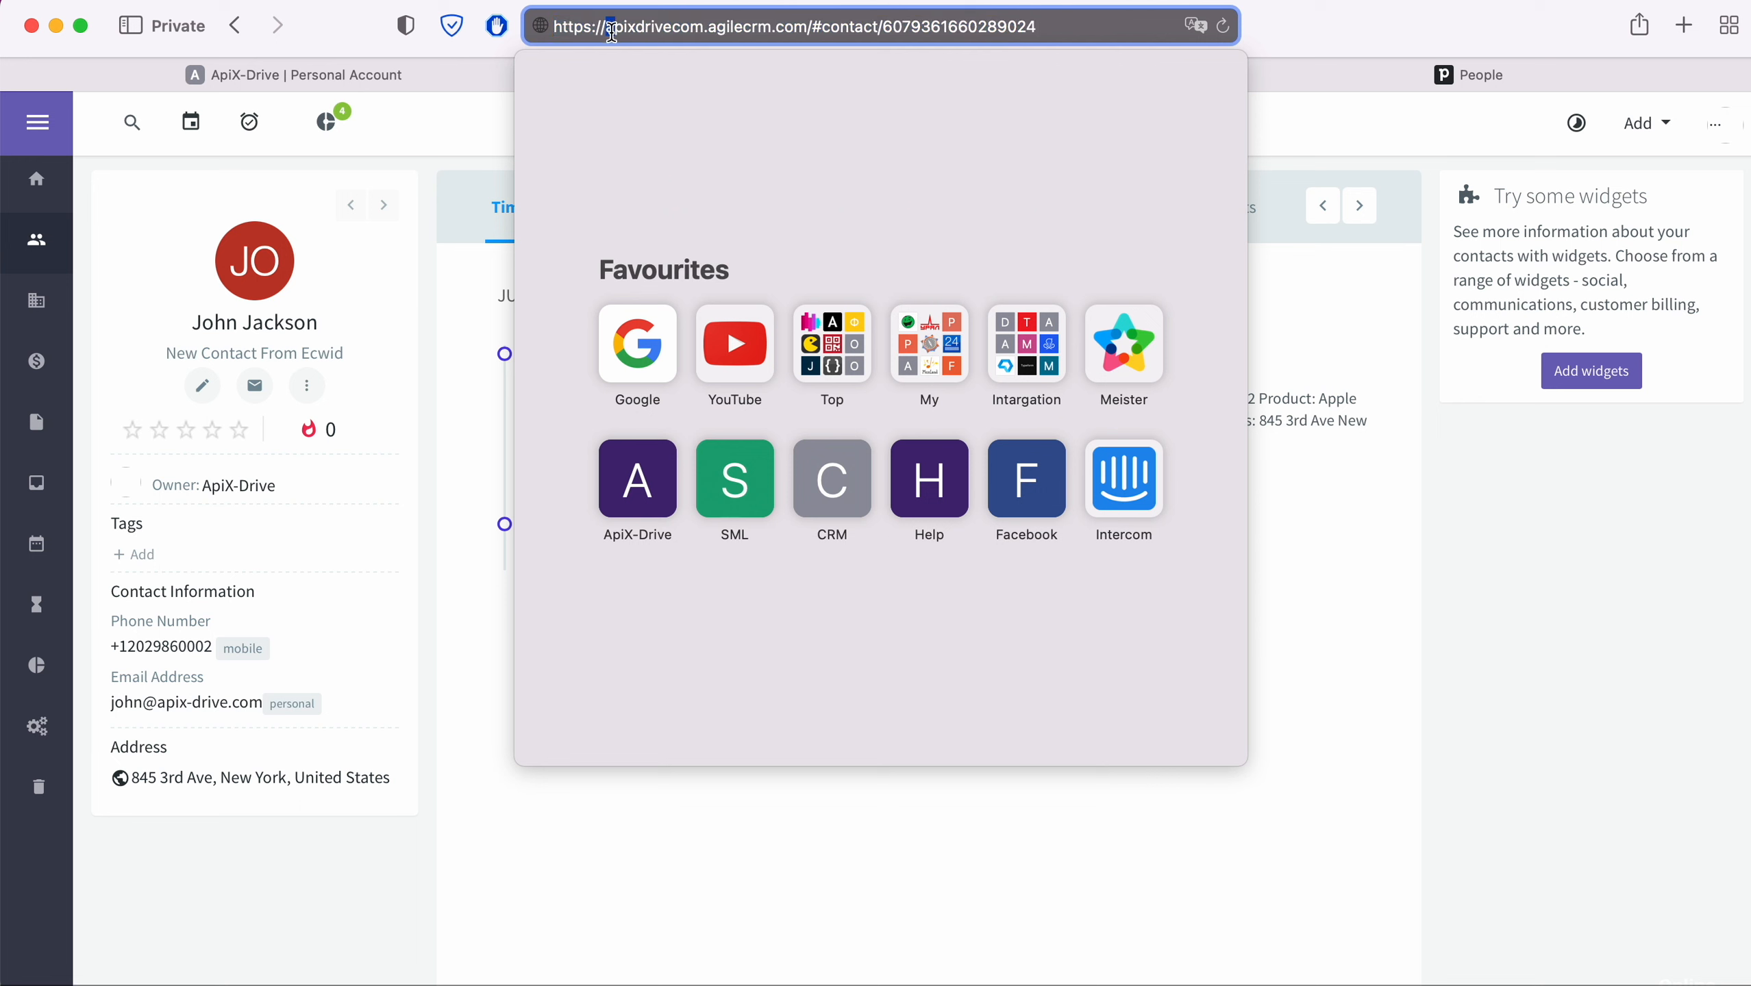
drag(606, 28, 704, 29)
right_click(666, 28)
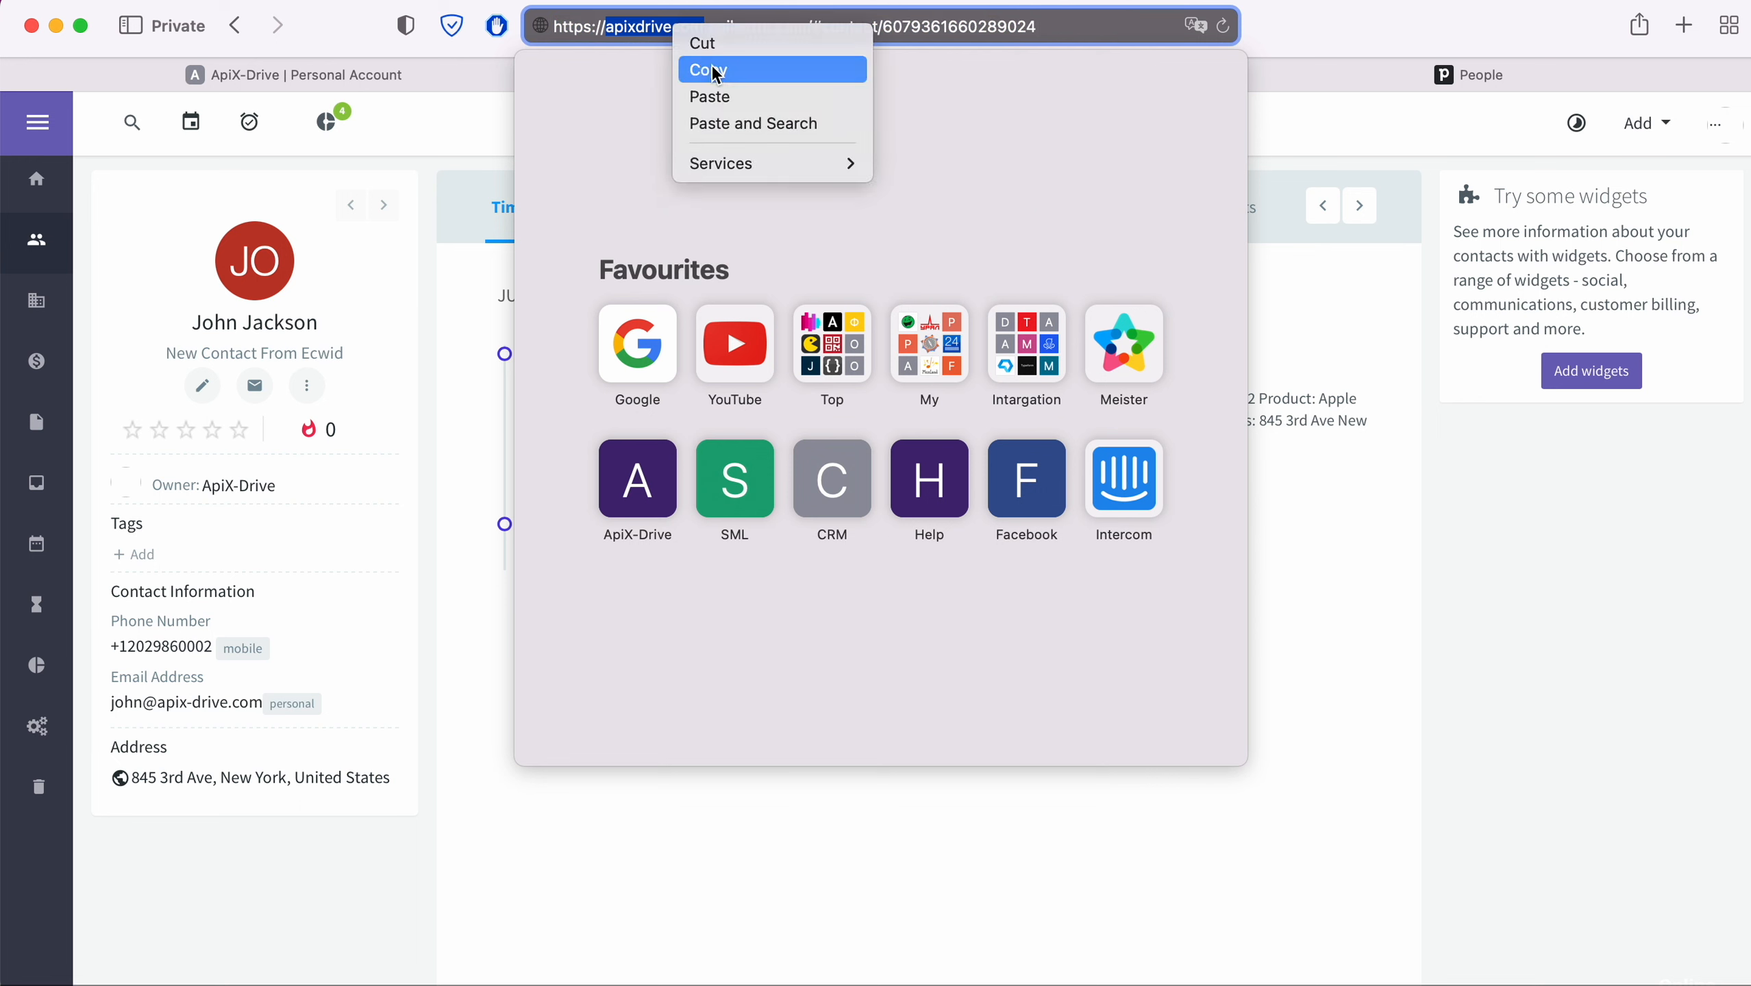
click(718, 66)
click(437, 86)
right_click(694, 469)
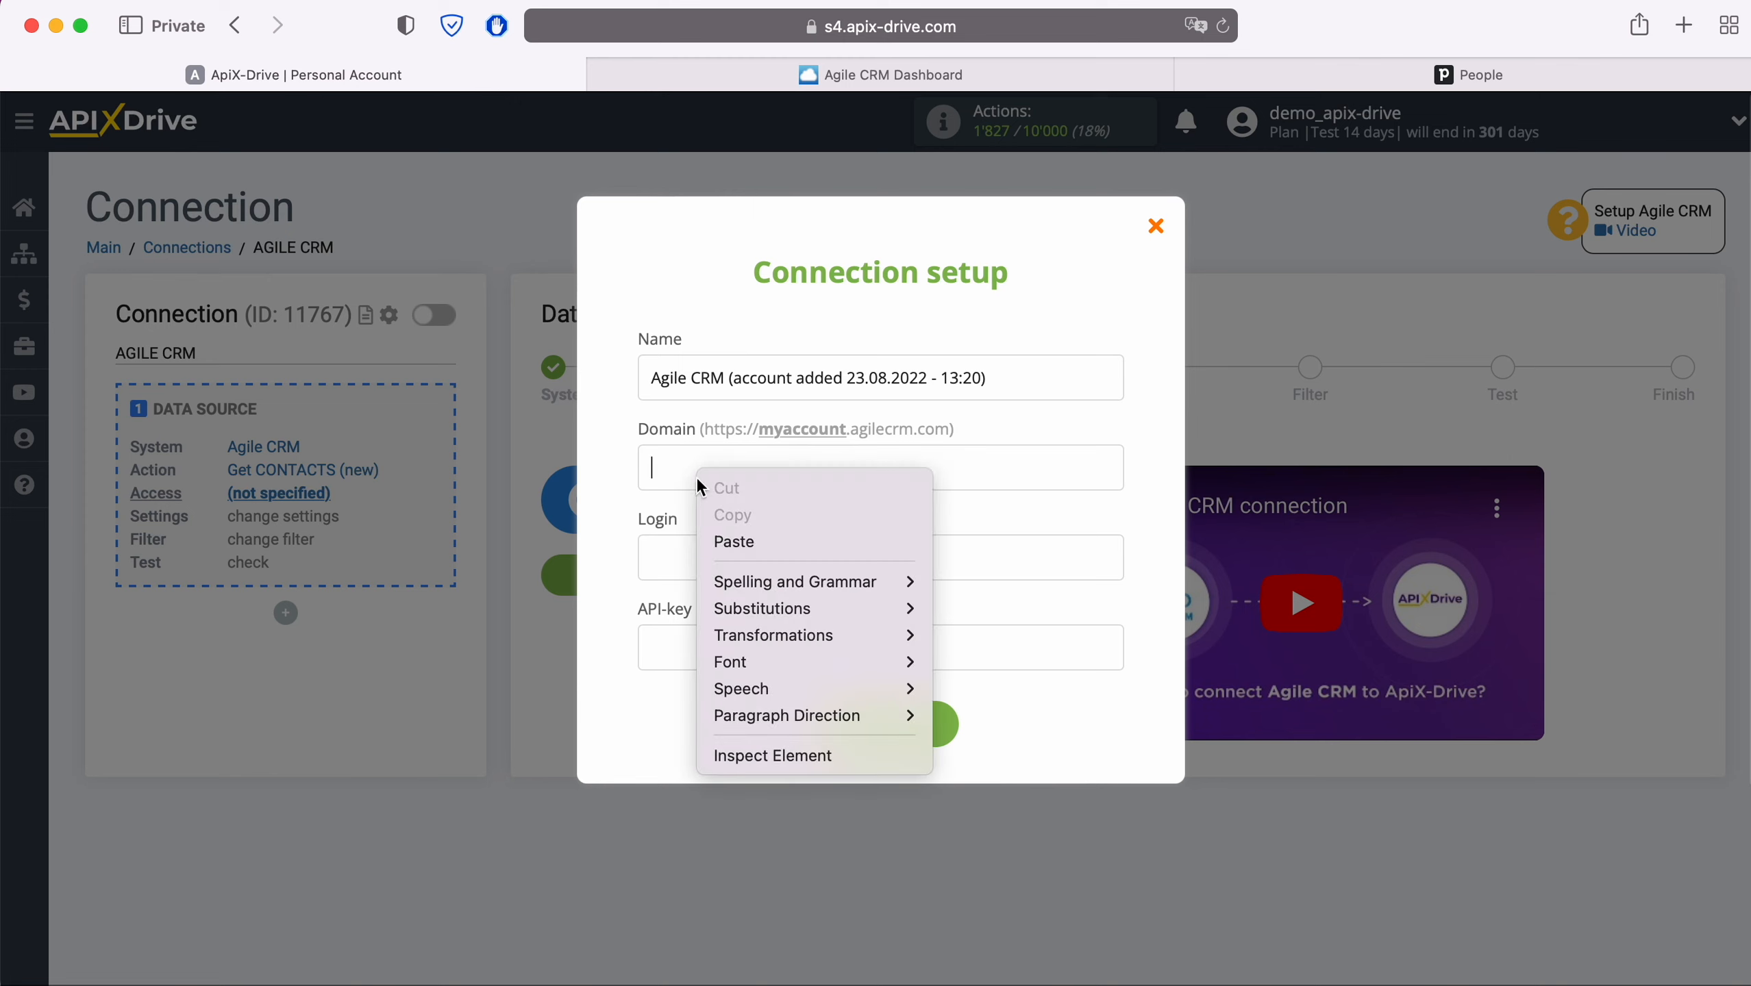
- Fill in Domain apixdrivecom and the account login e-mail in the Agile CRM form
click(747, 550)
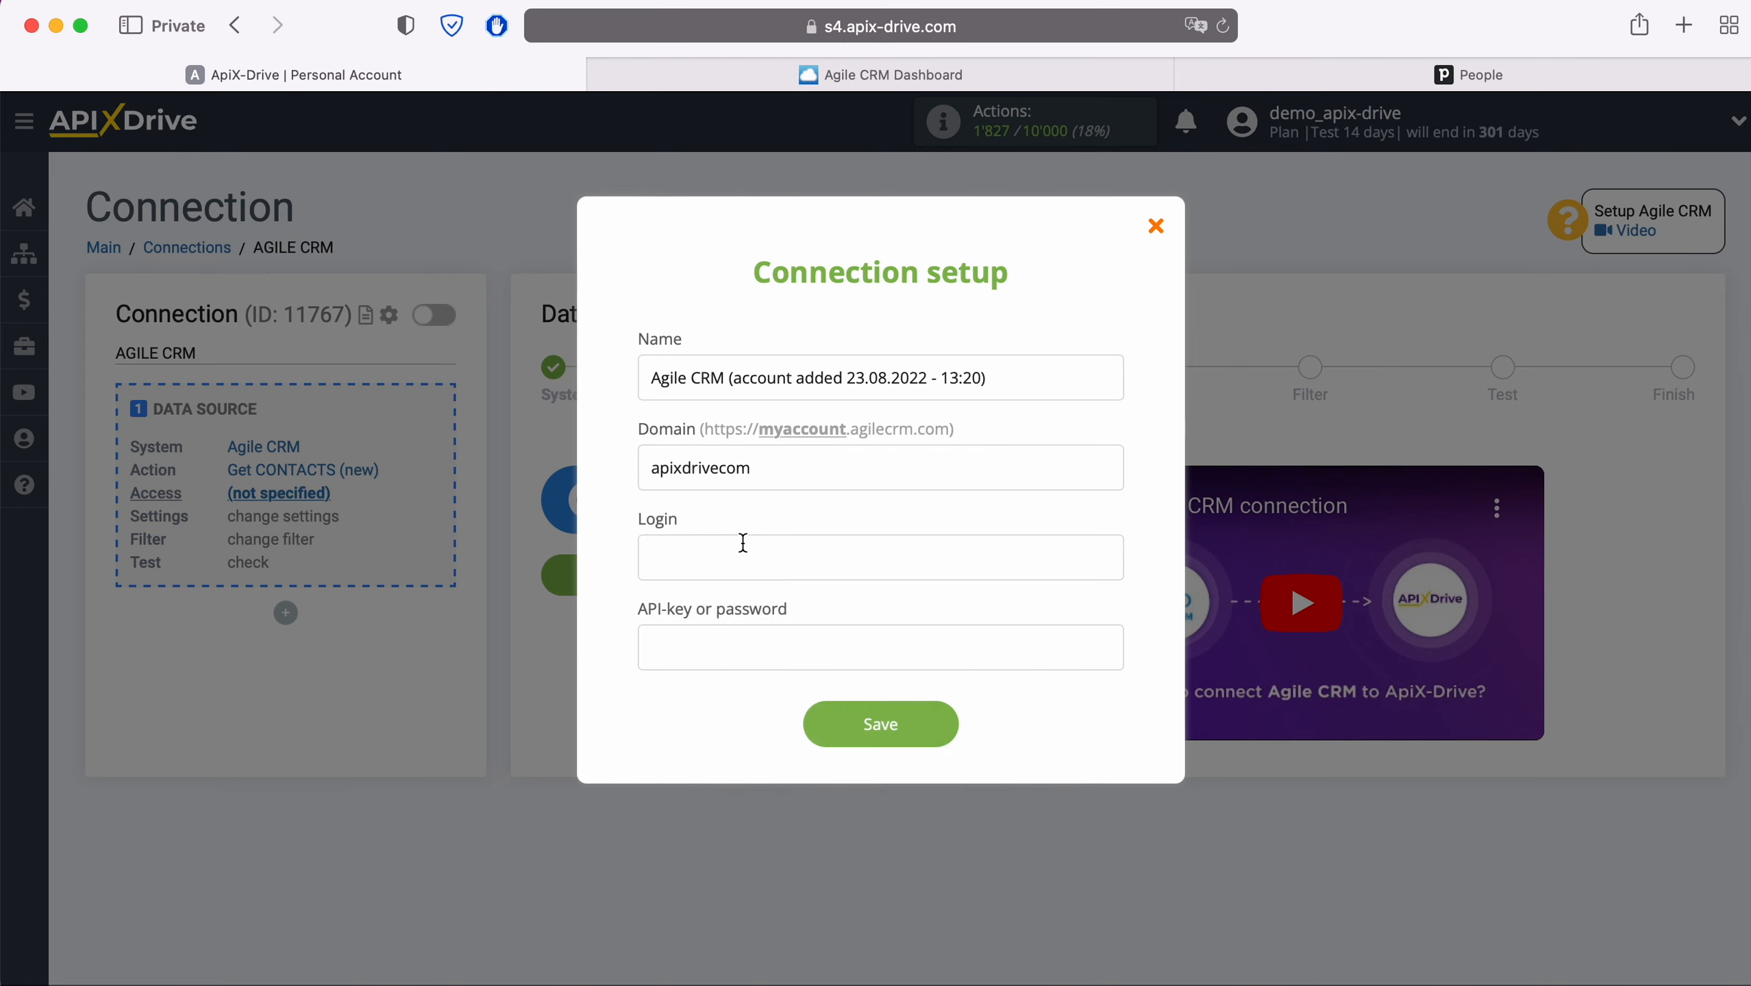
click(742, 546)
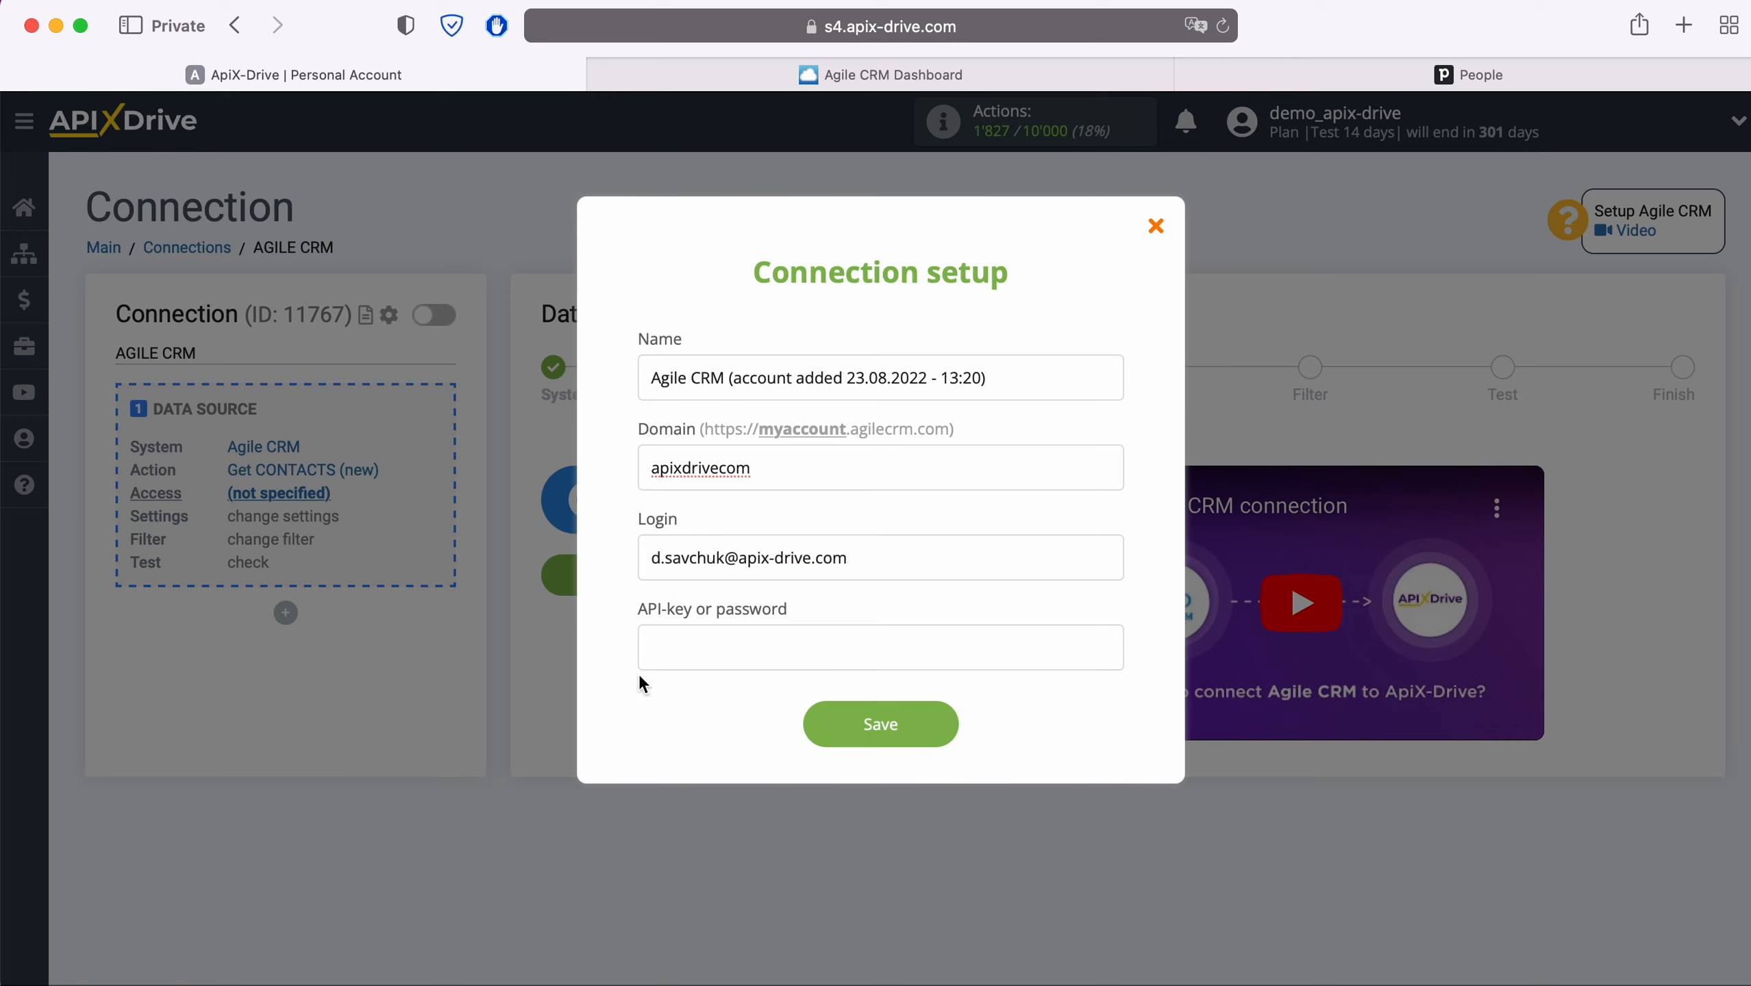
click(721, 662)
click(983, 73)
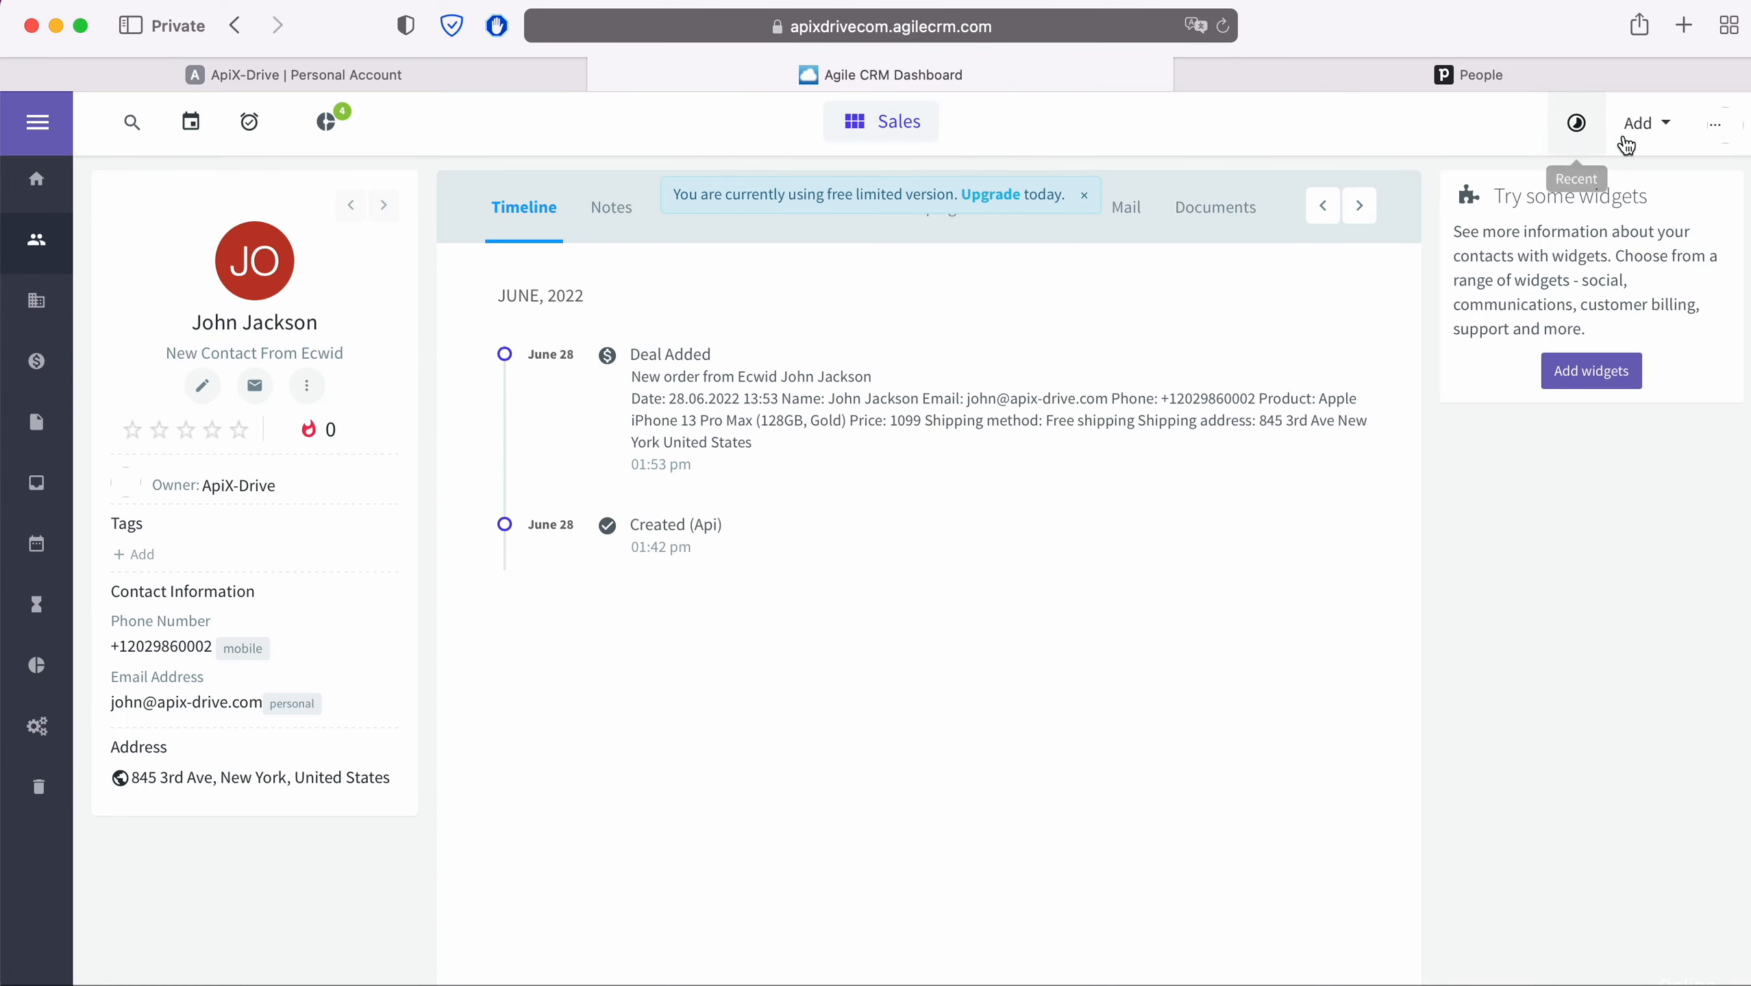
- Copy the REST API key from Agile CRM's Admin Settings > Developers & API page
click(1723, 125)
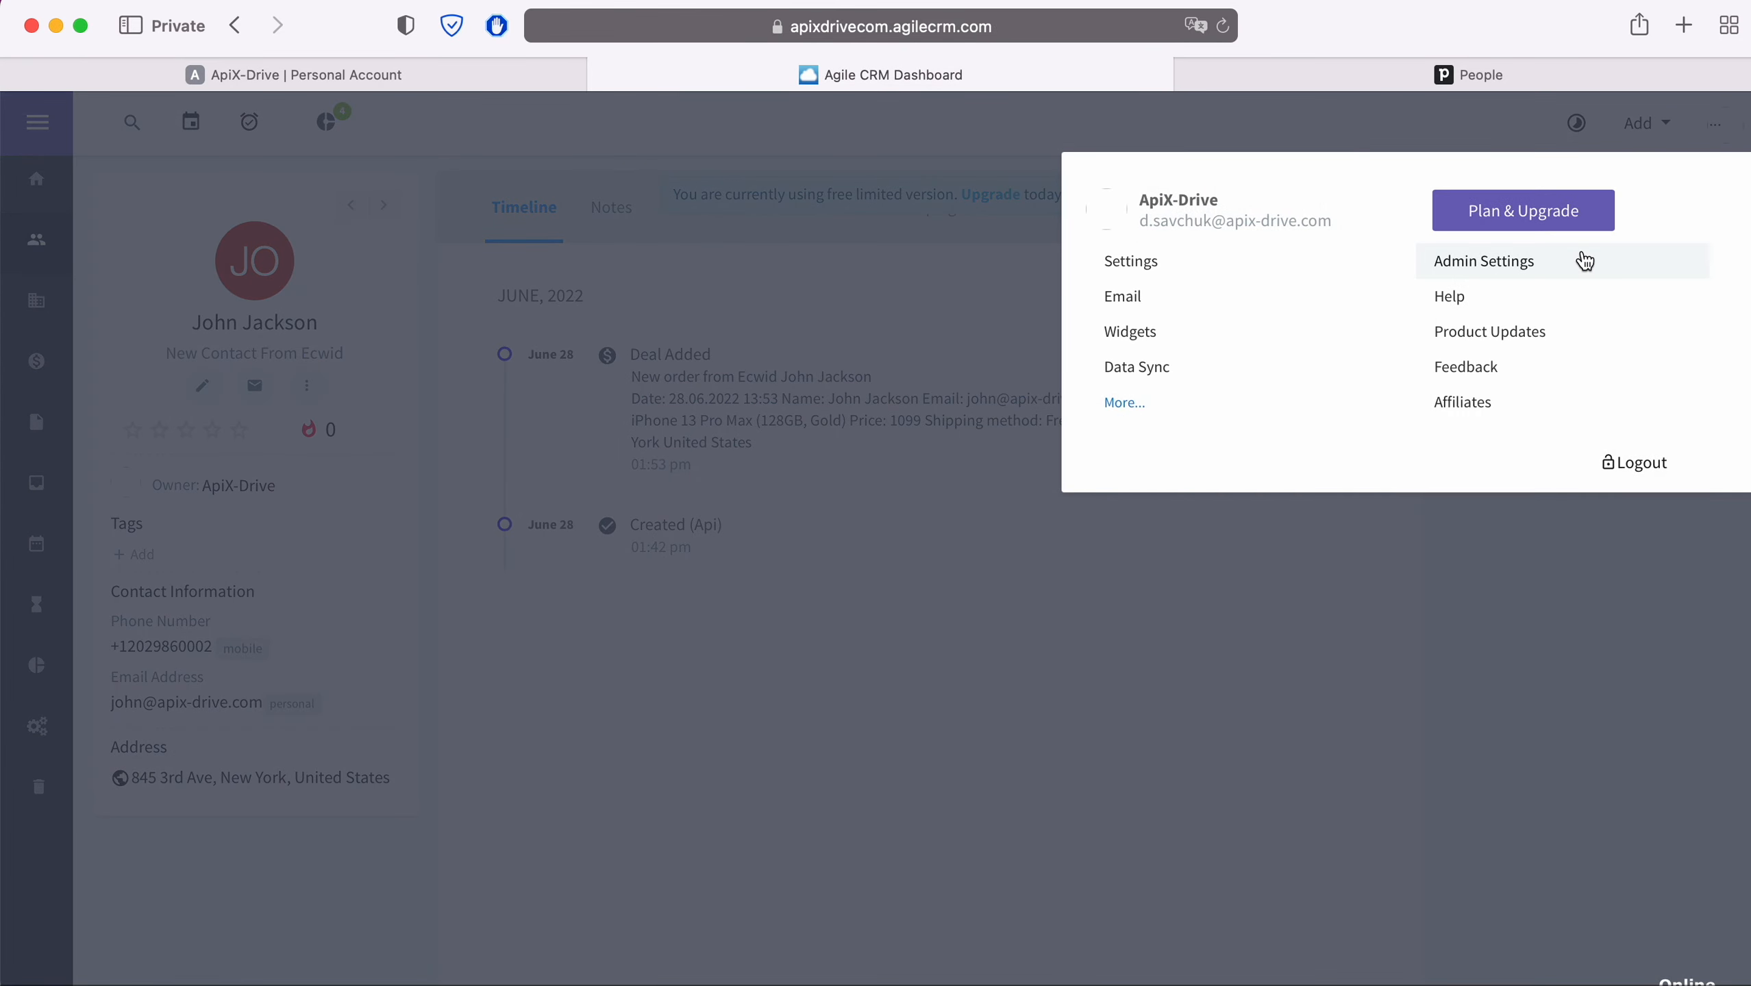
click(1583, 261)
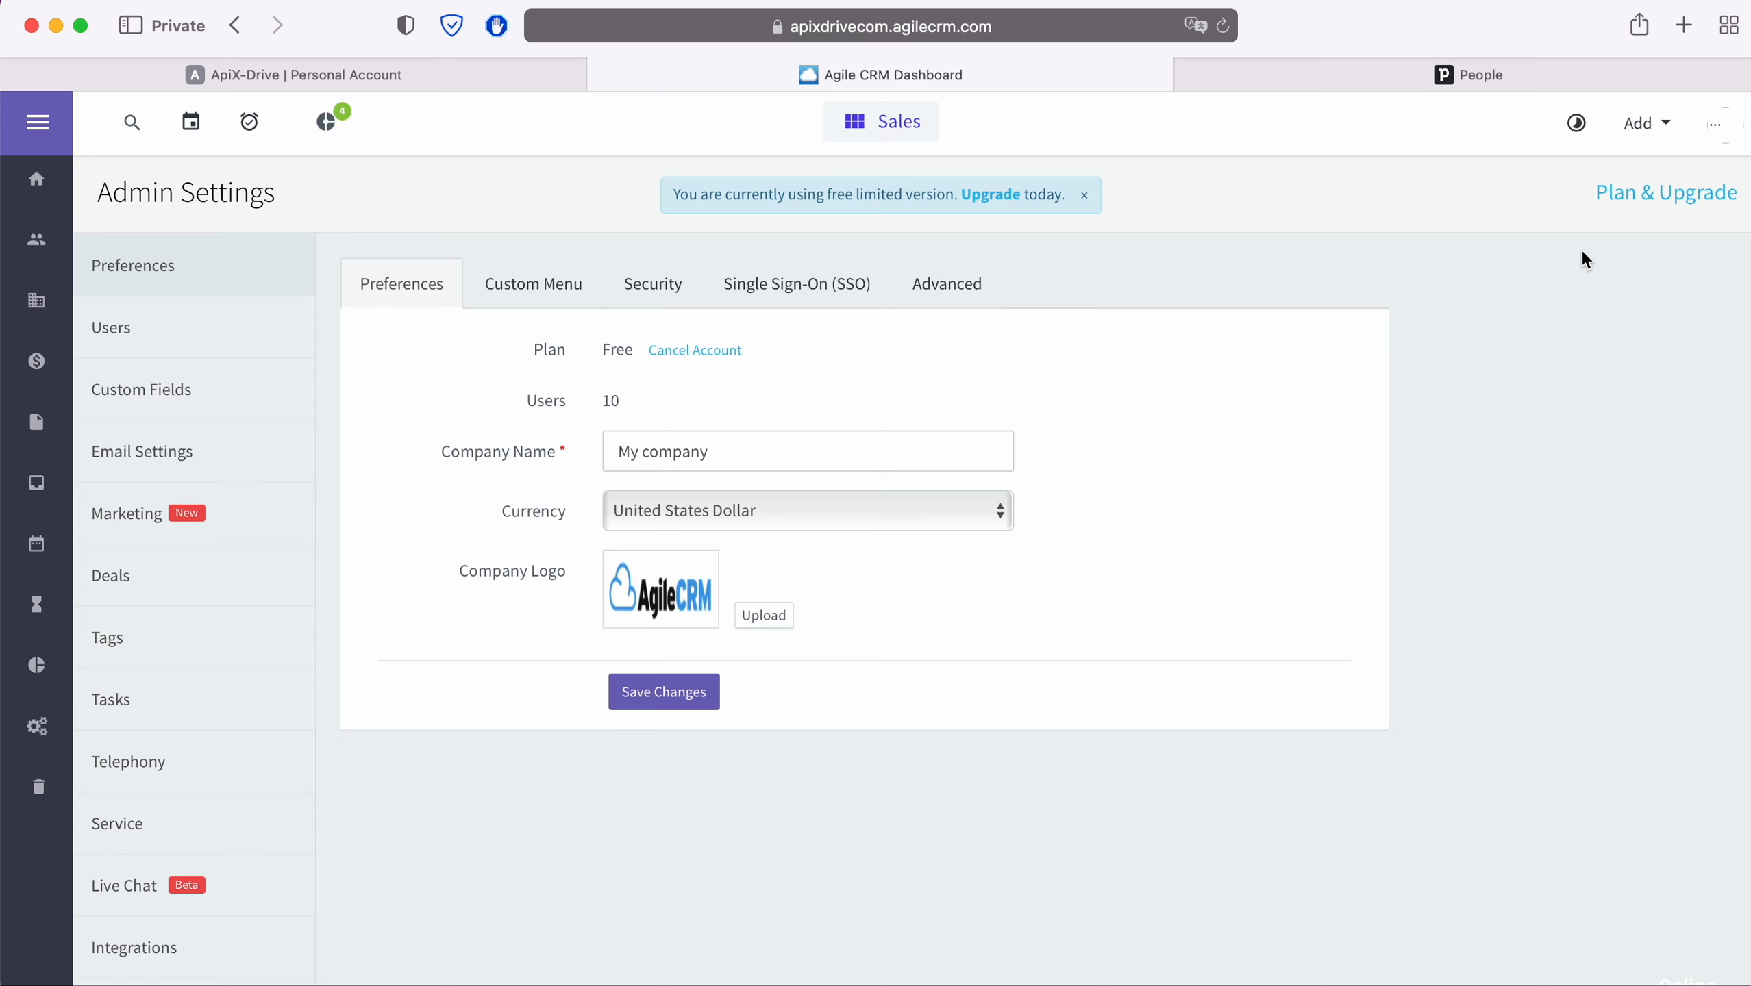
scroll(254, 595, down, 3)
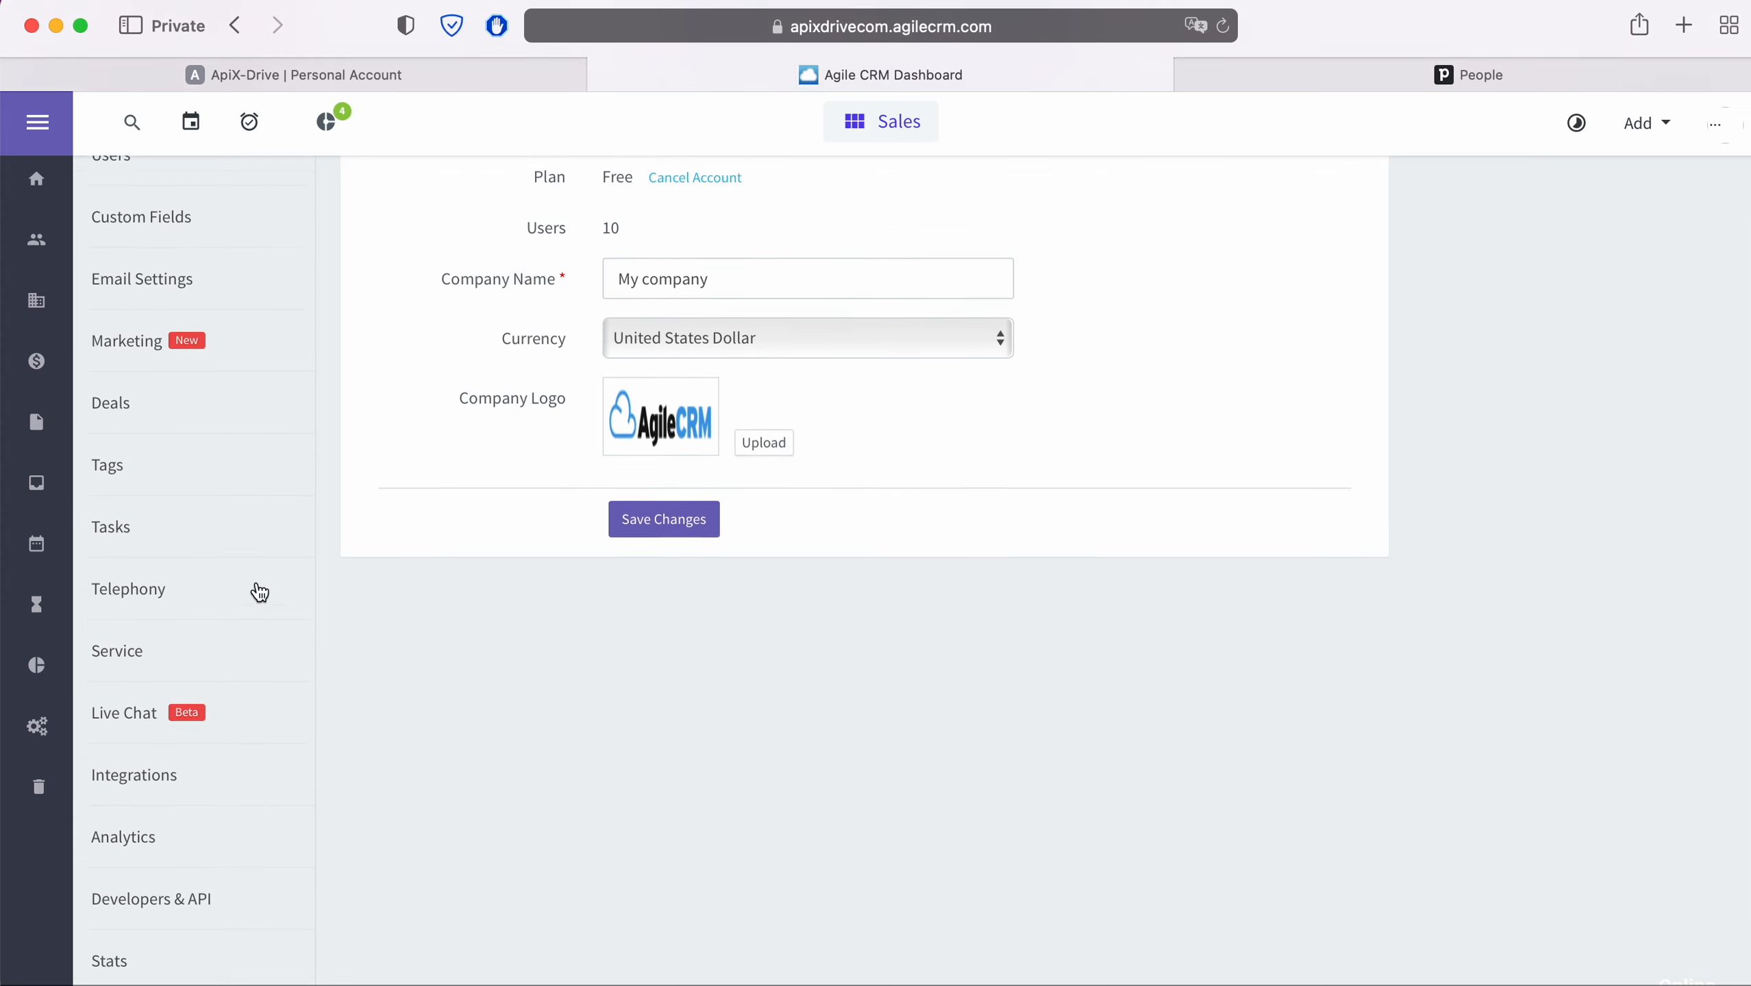
click(200, 886)
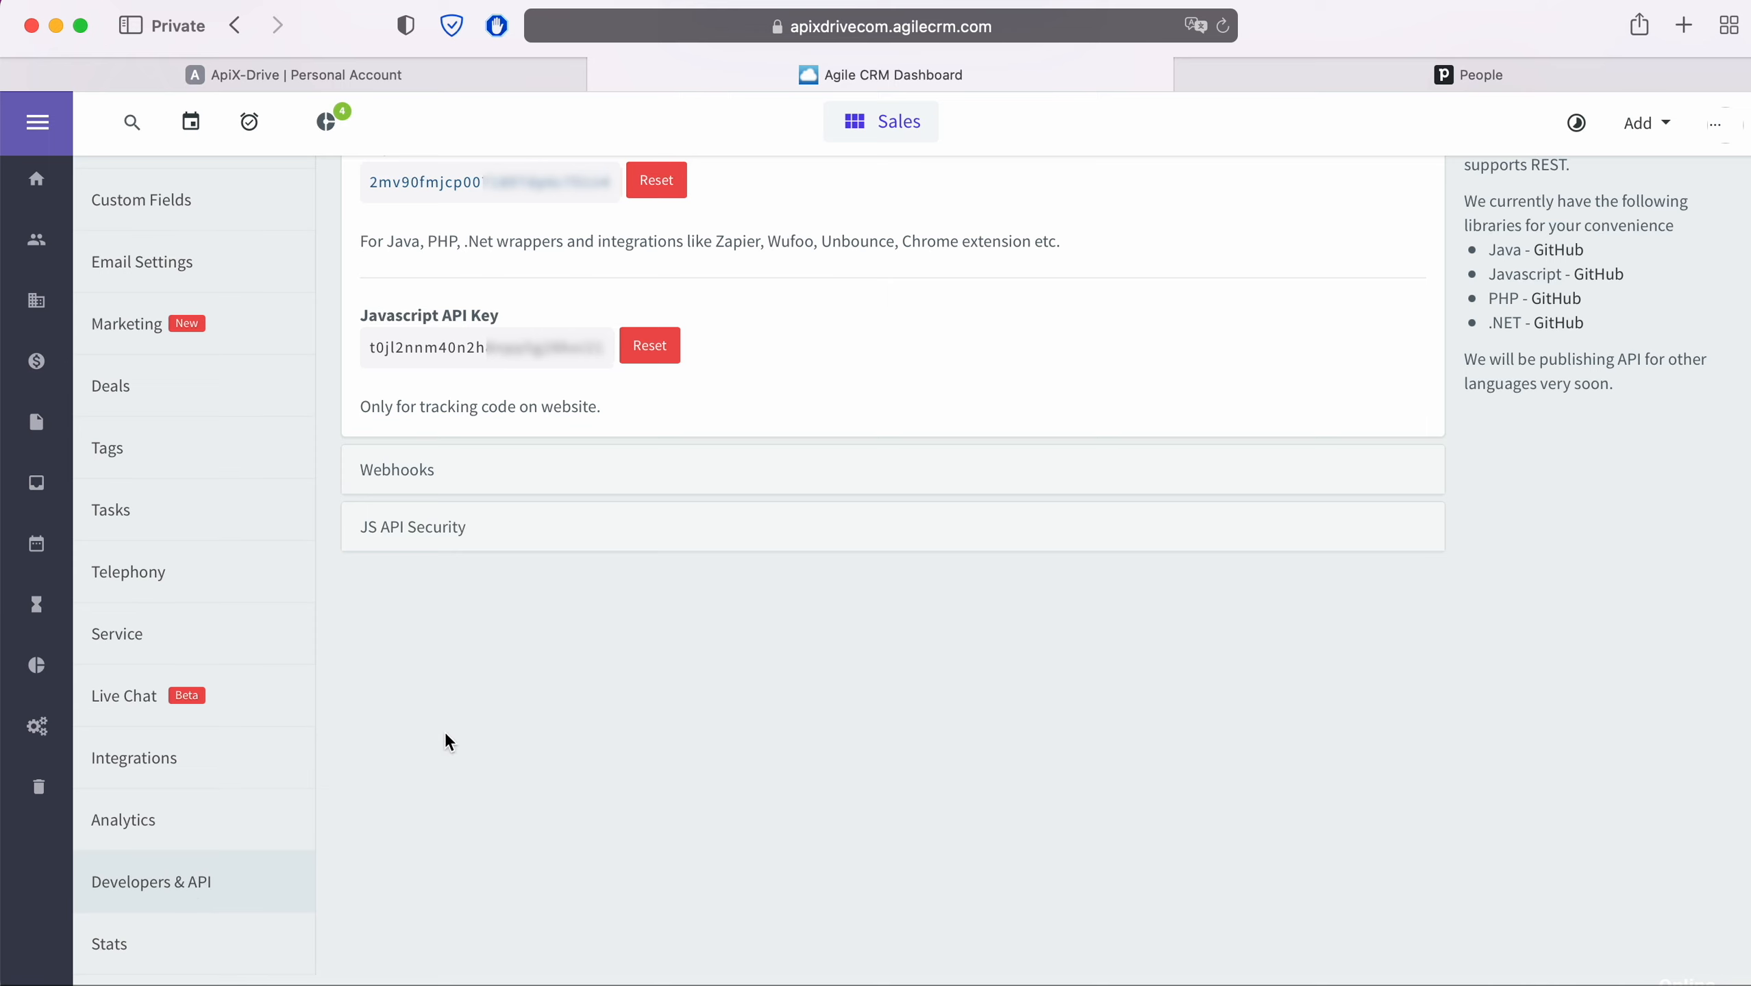
scroll(445, 739, up, 2)
drag(608, 268, 363, 268)
right_click(419, 269)
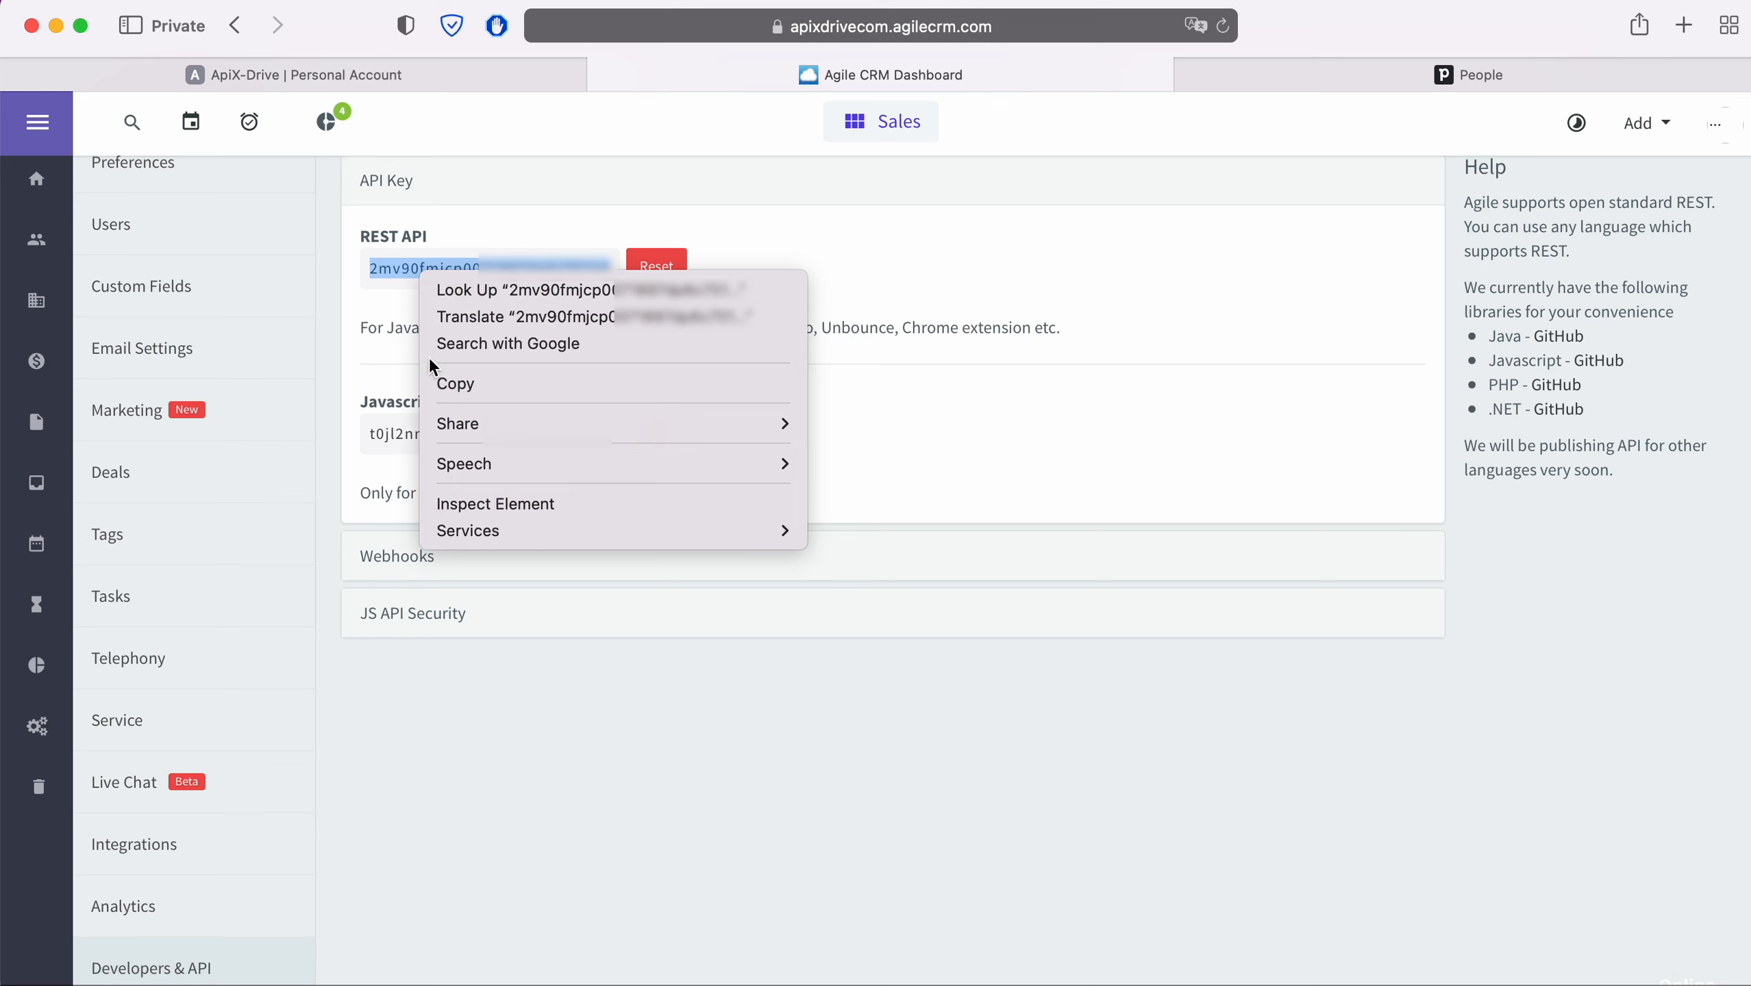
click(457, 377)
click(435, 77)
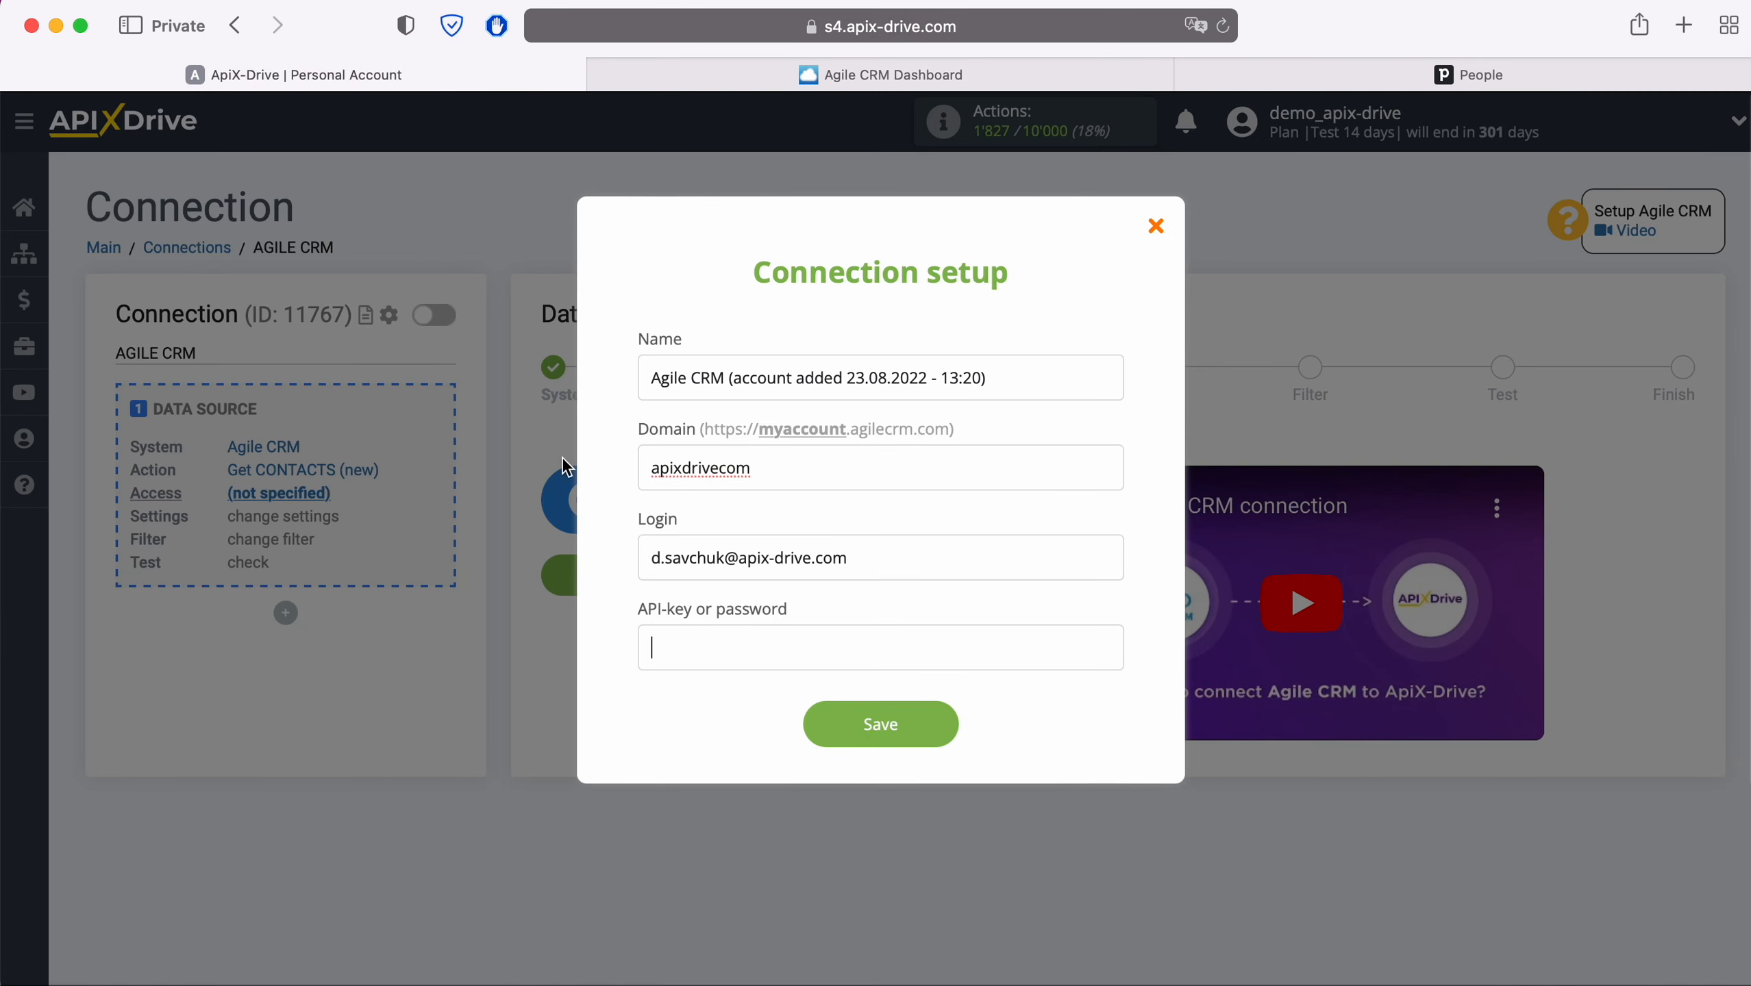
- Paste the REST API key, save the Agile CRM account, and select it as the login
right_click(697, 632)
click(745, 703)
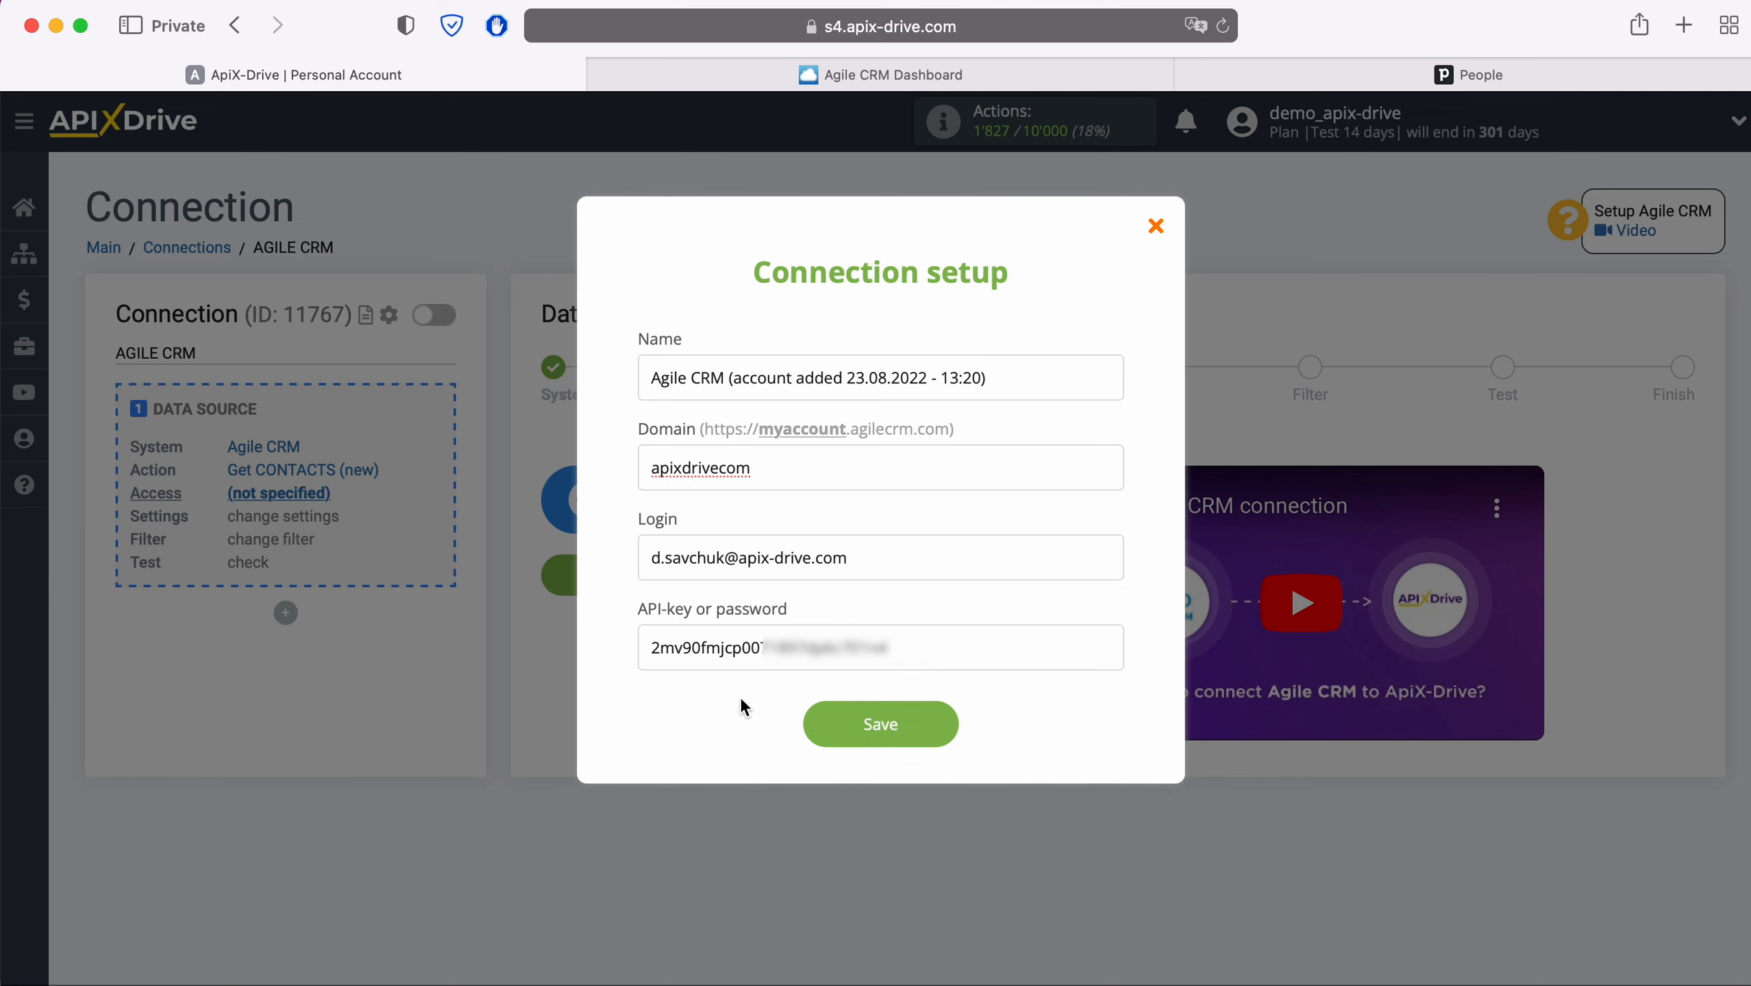
click(936, 726)
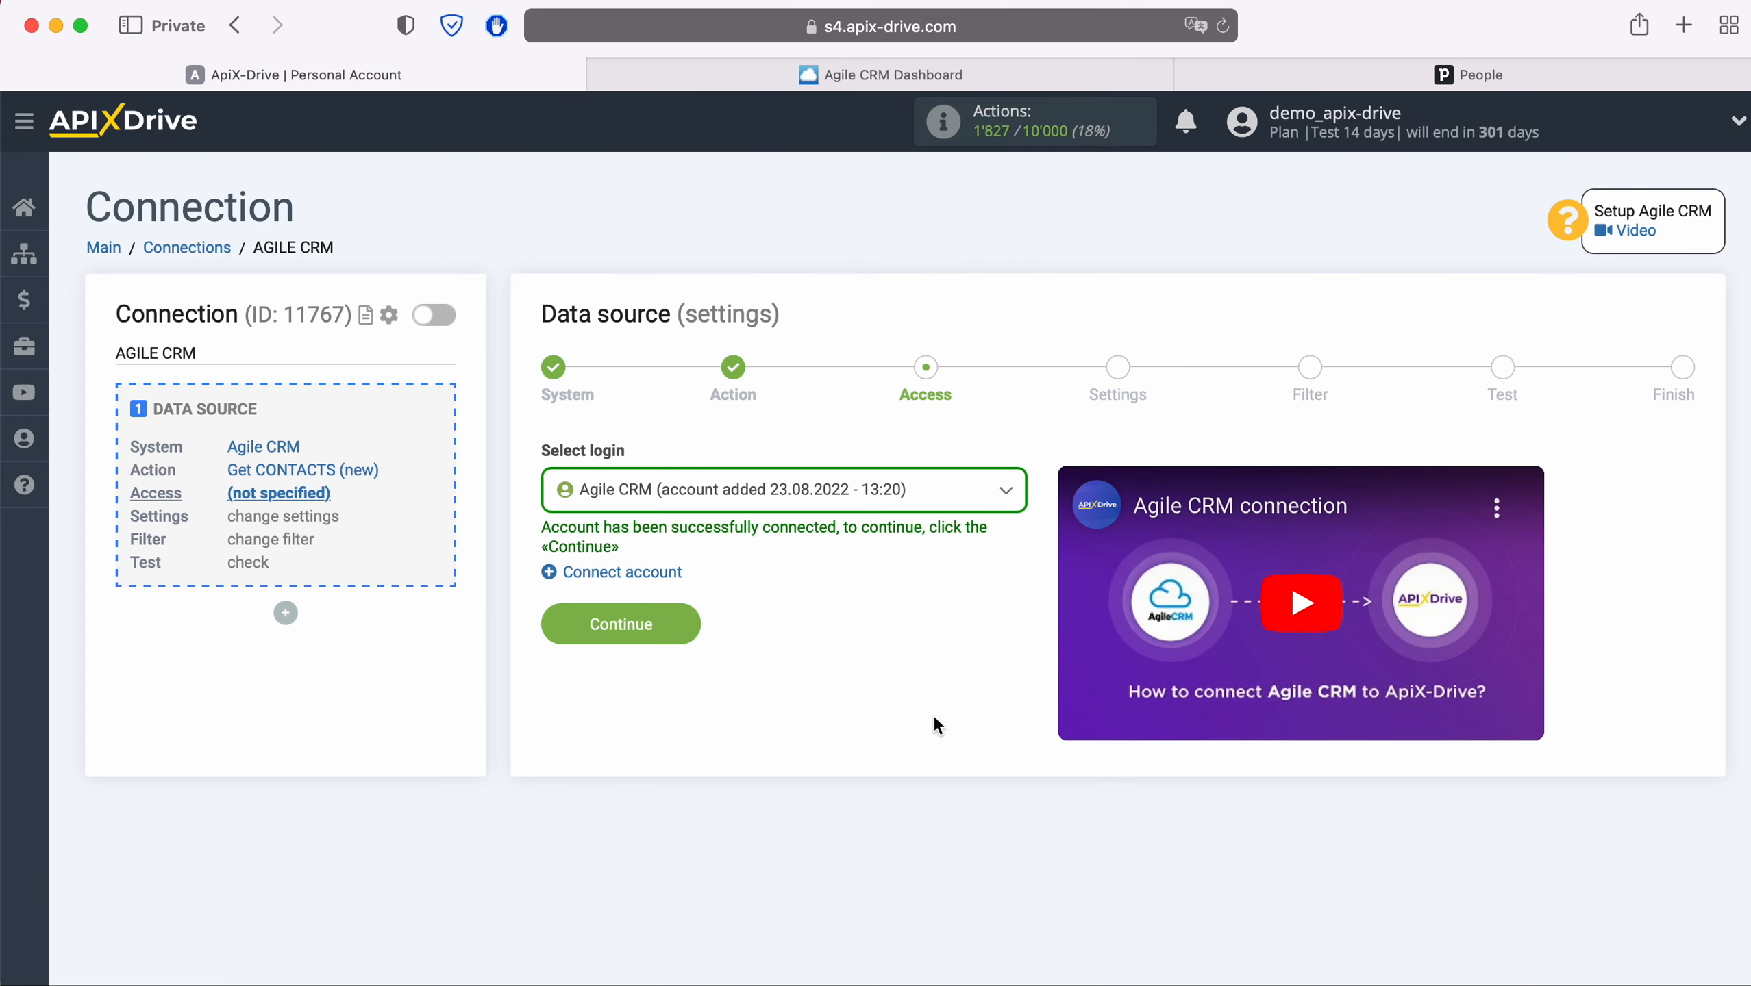
click(932, 509)
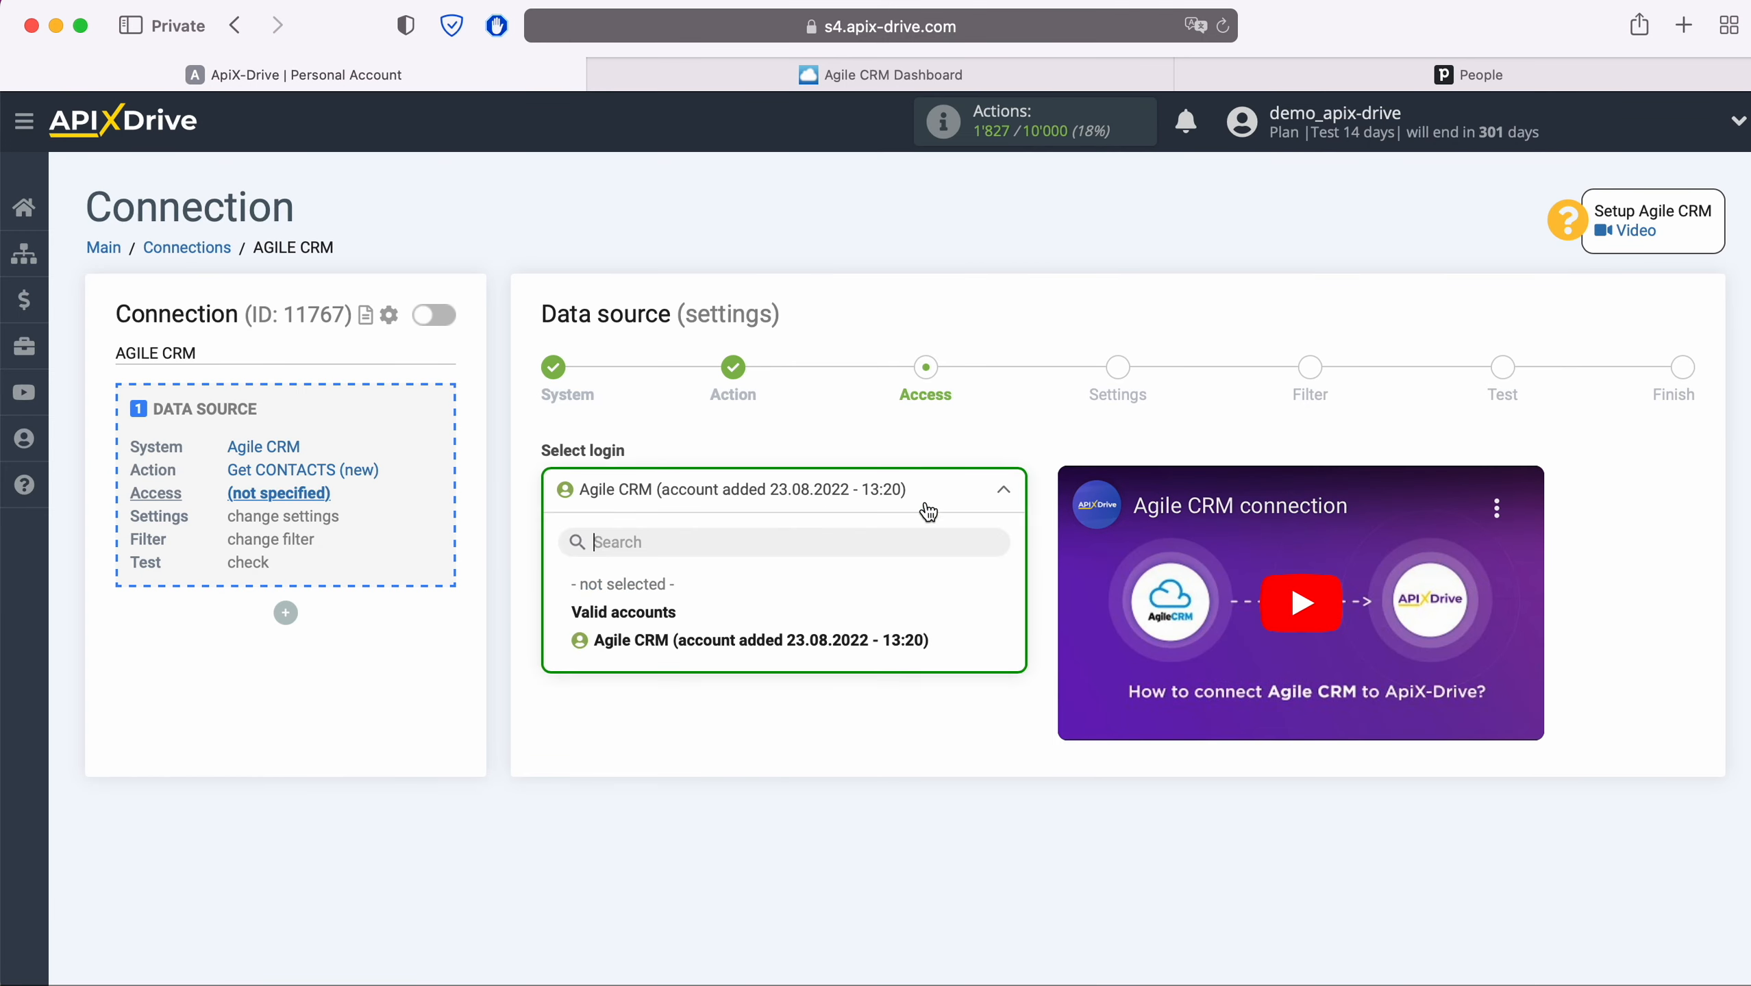
click(870, 648)
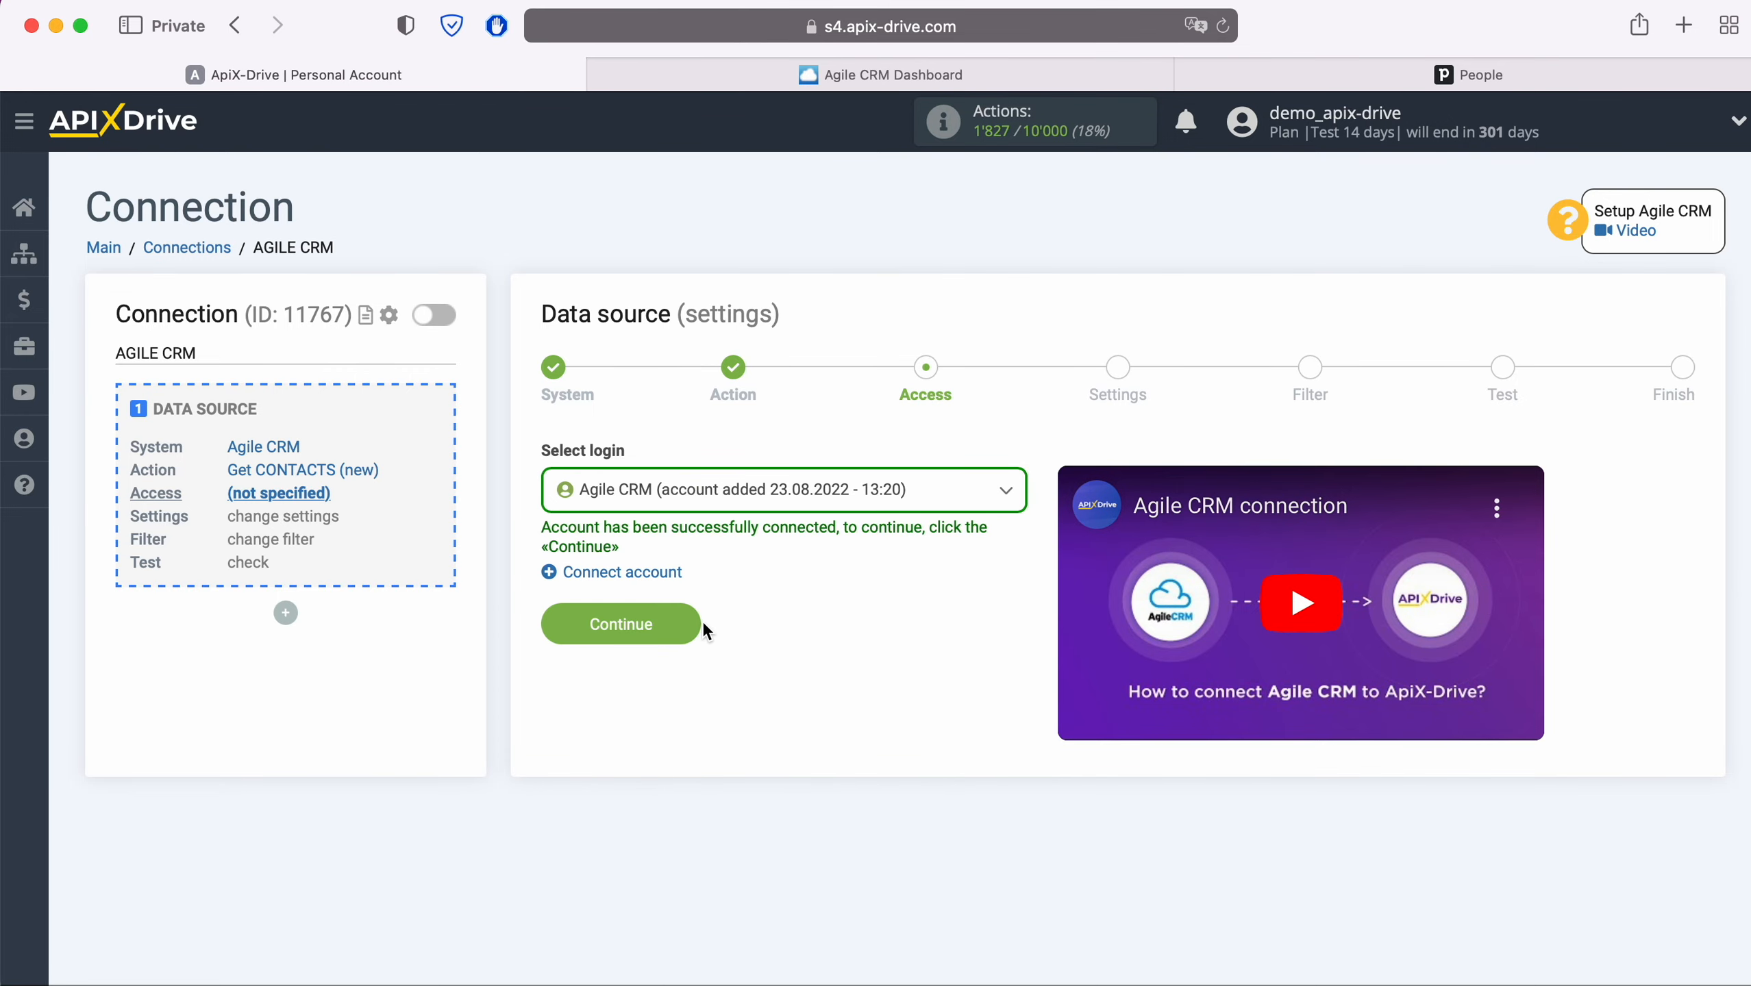
click(689, 625)
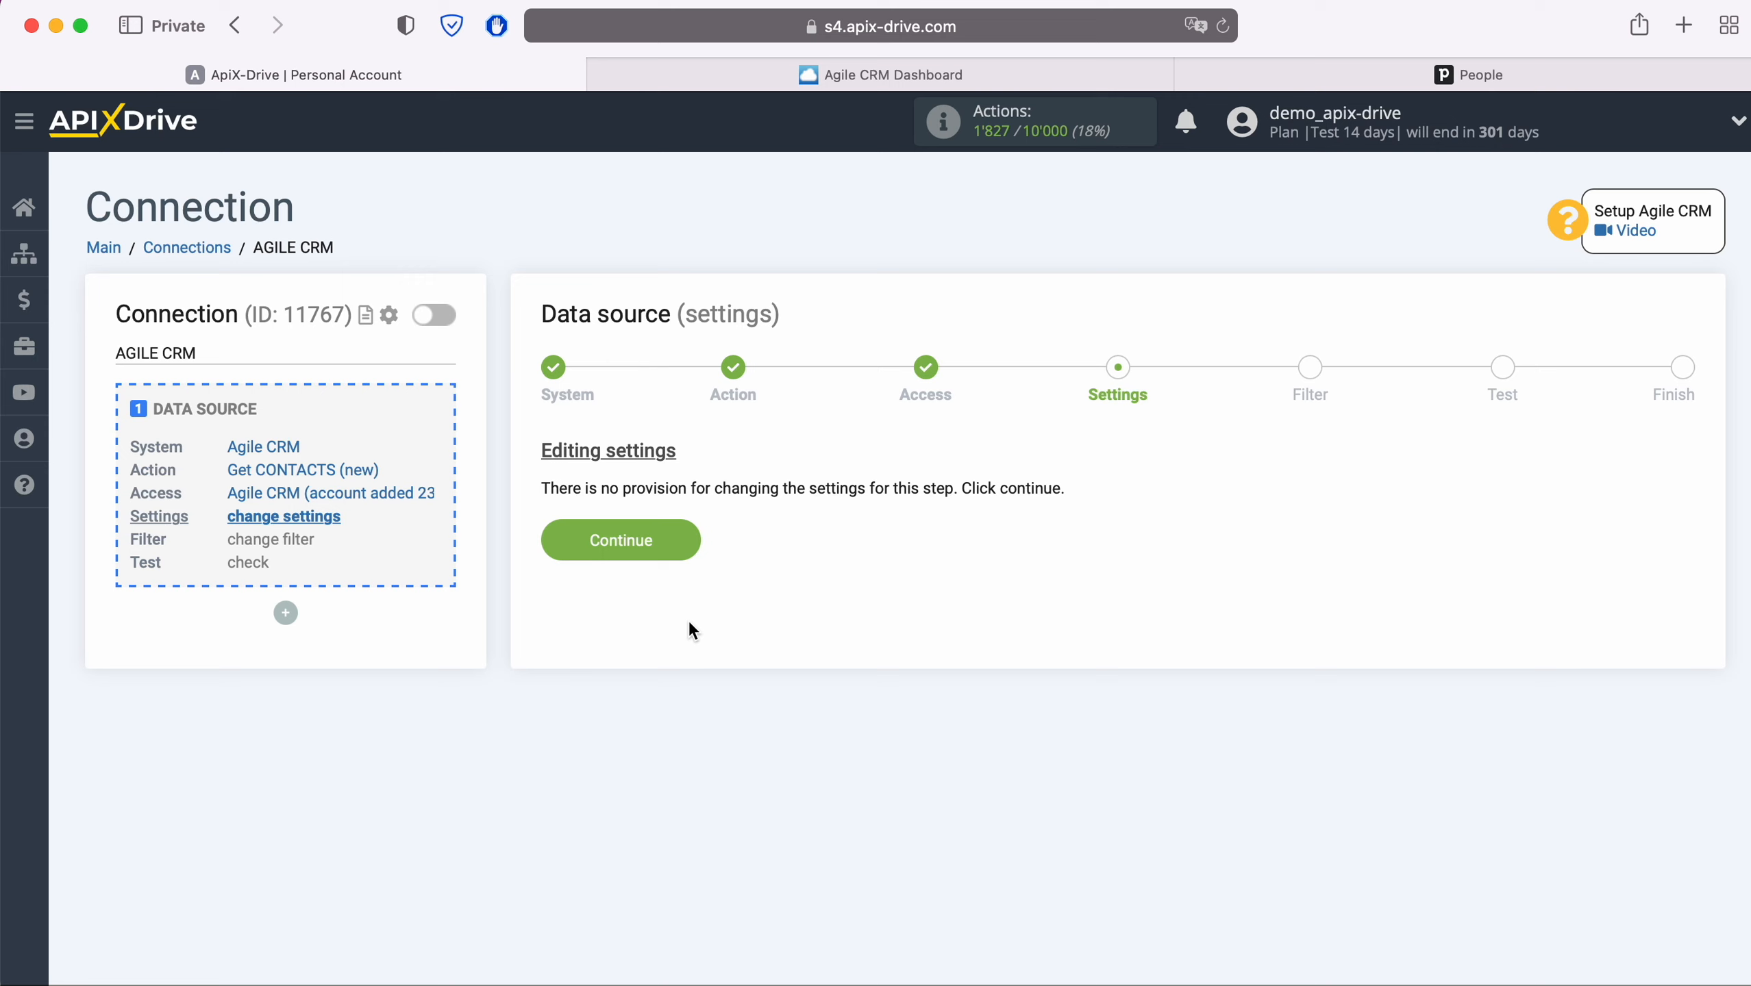
- Skip the filter, review the Agile CRM test contacts, and begin the data destination setup
click(683, 536)
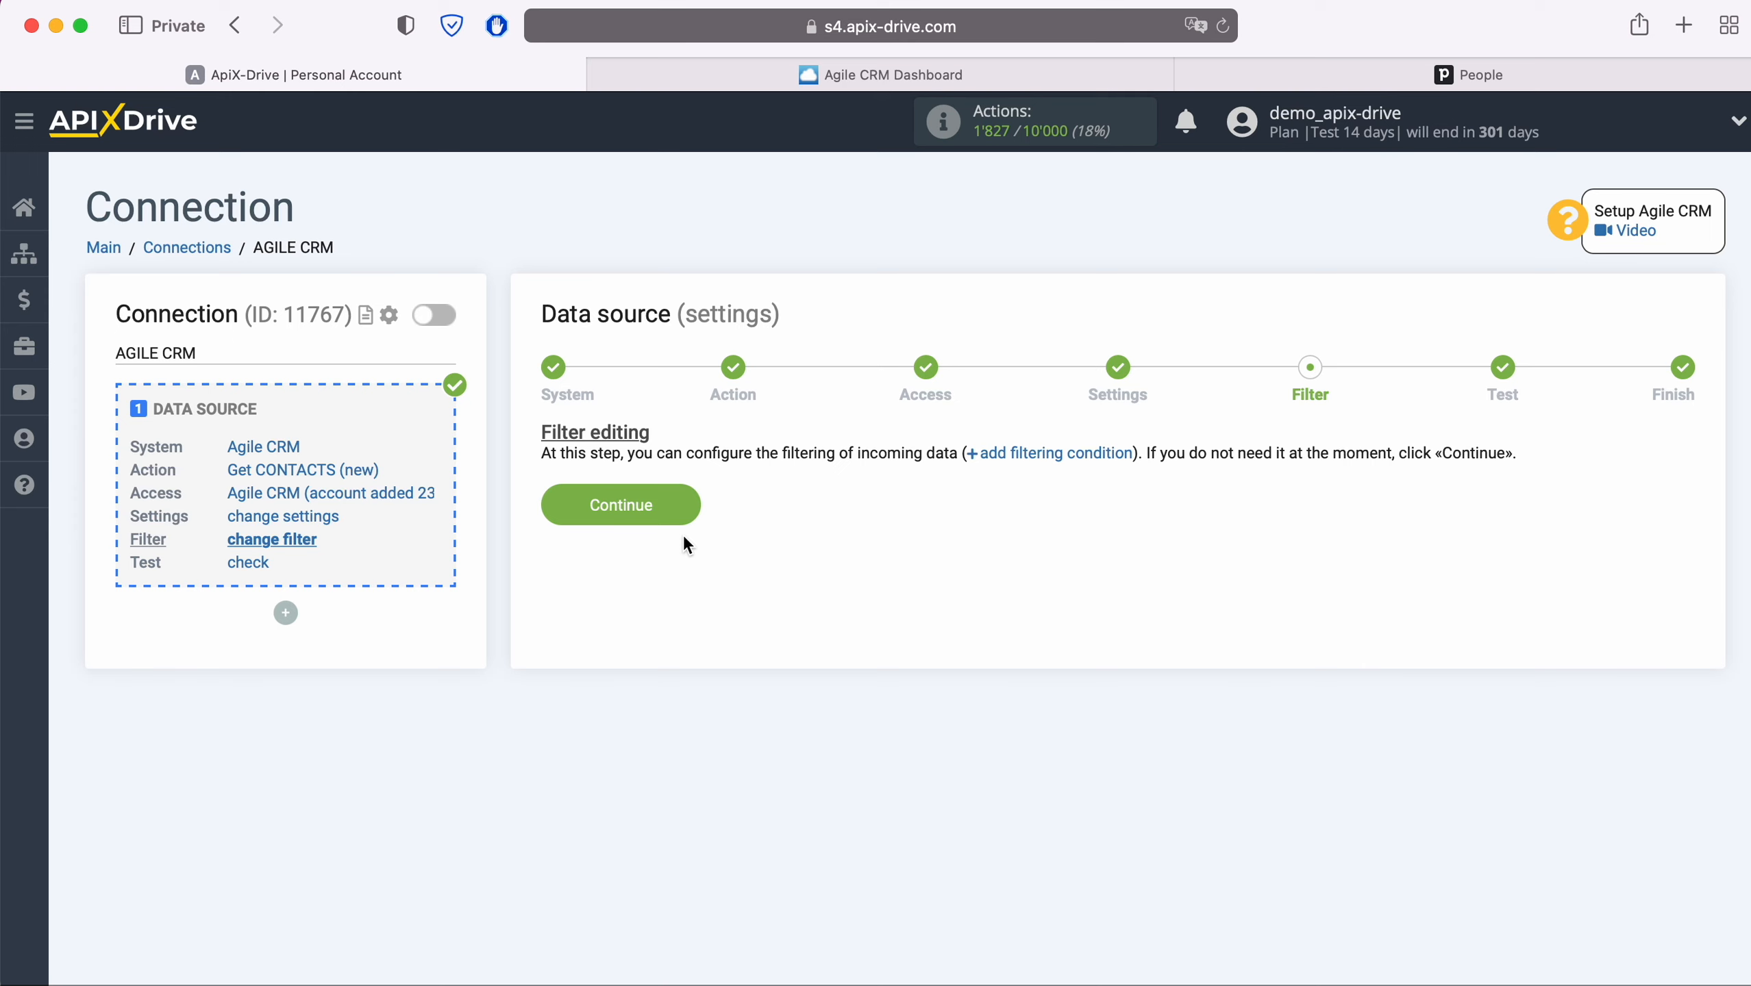
click(684, 498)
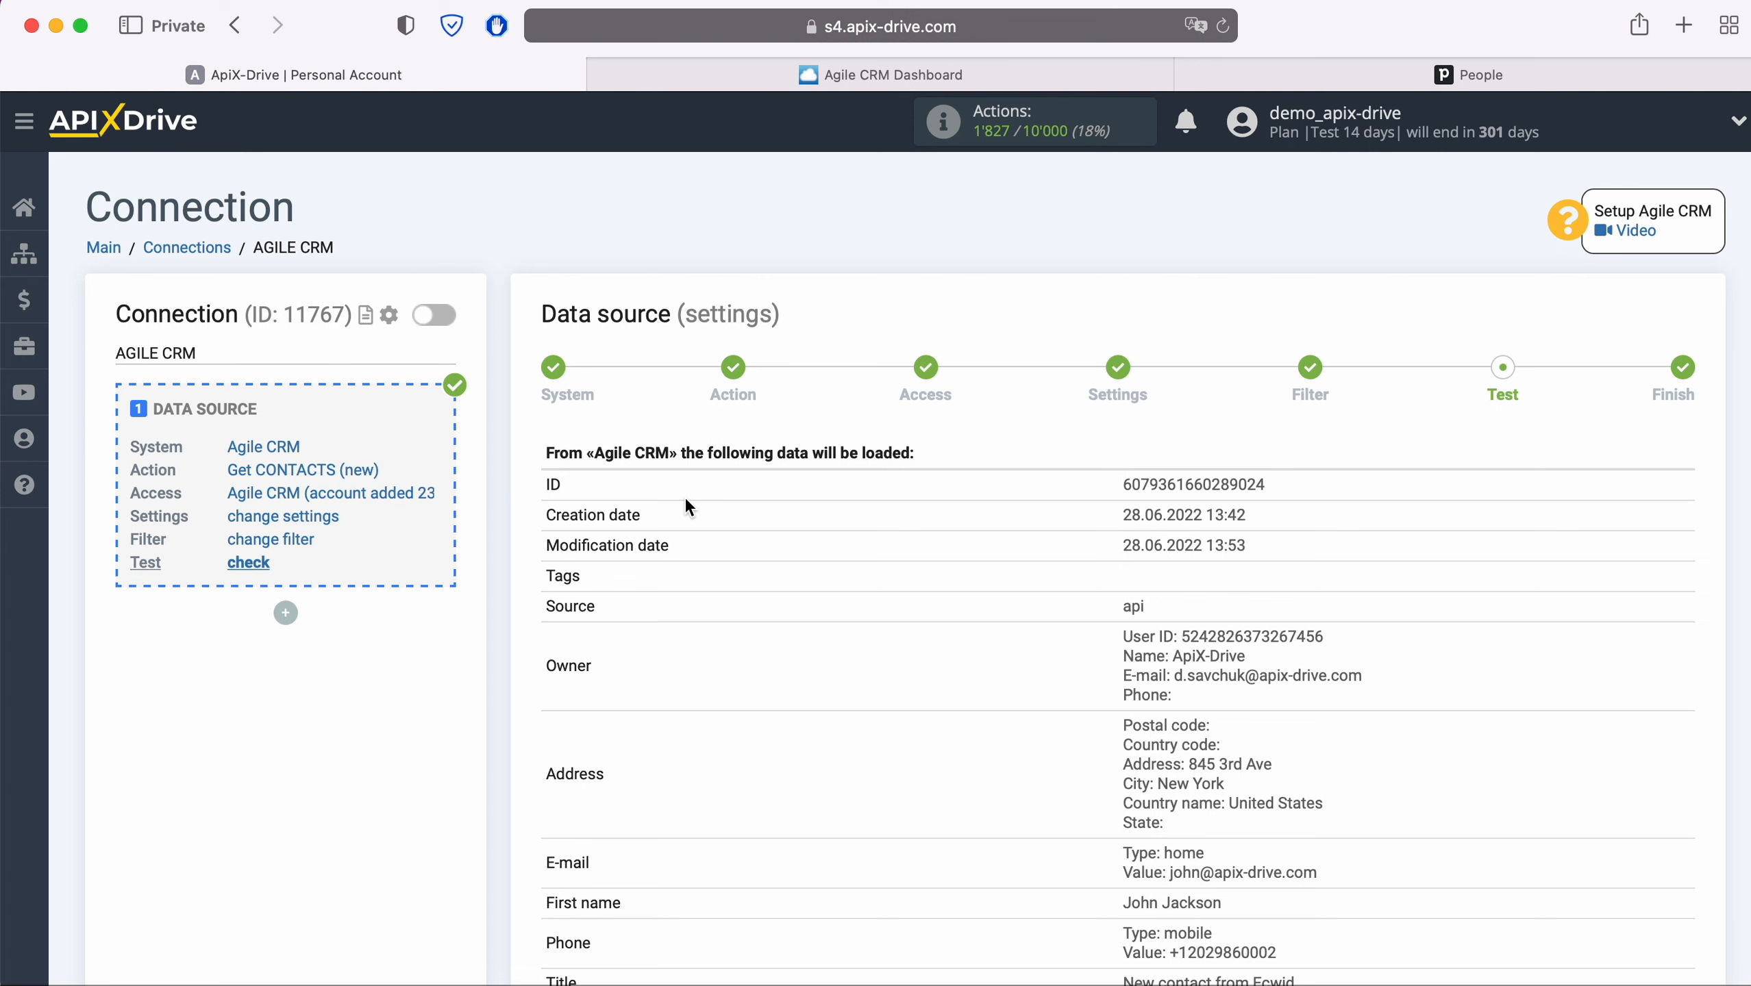
scroll(686, 500, down, 3)
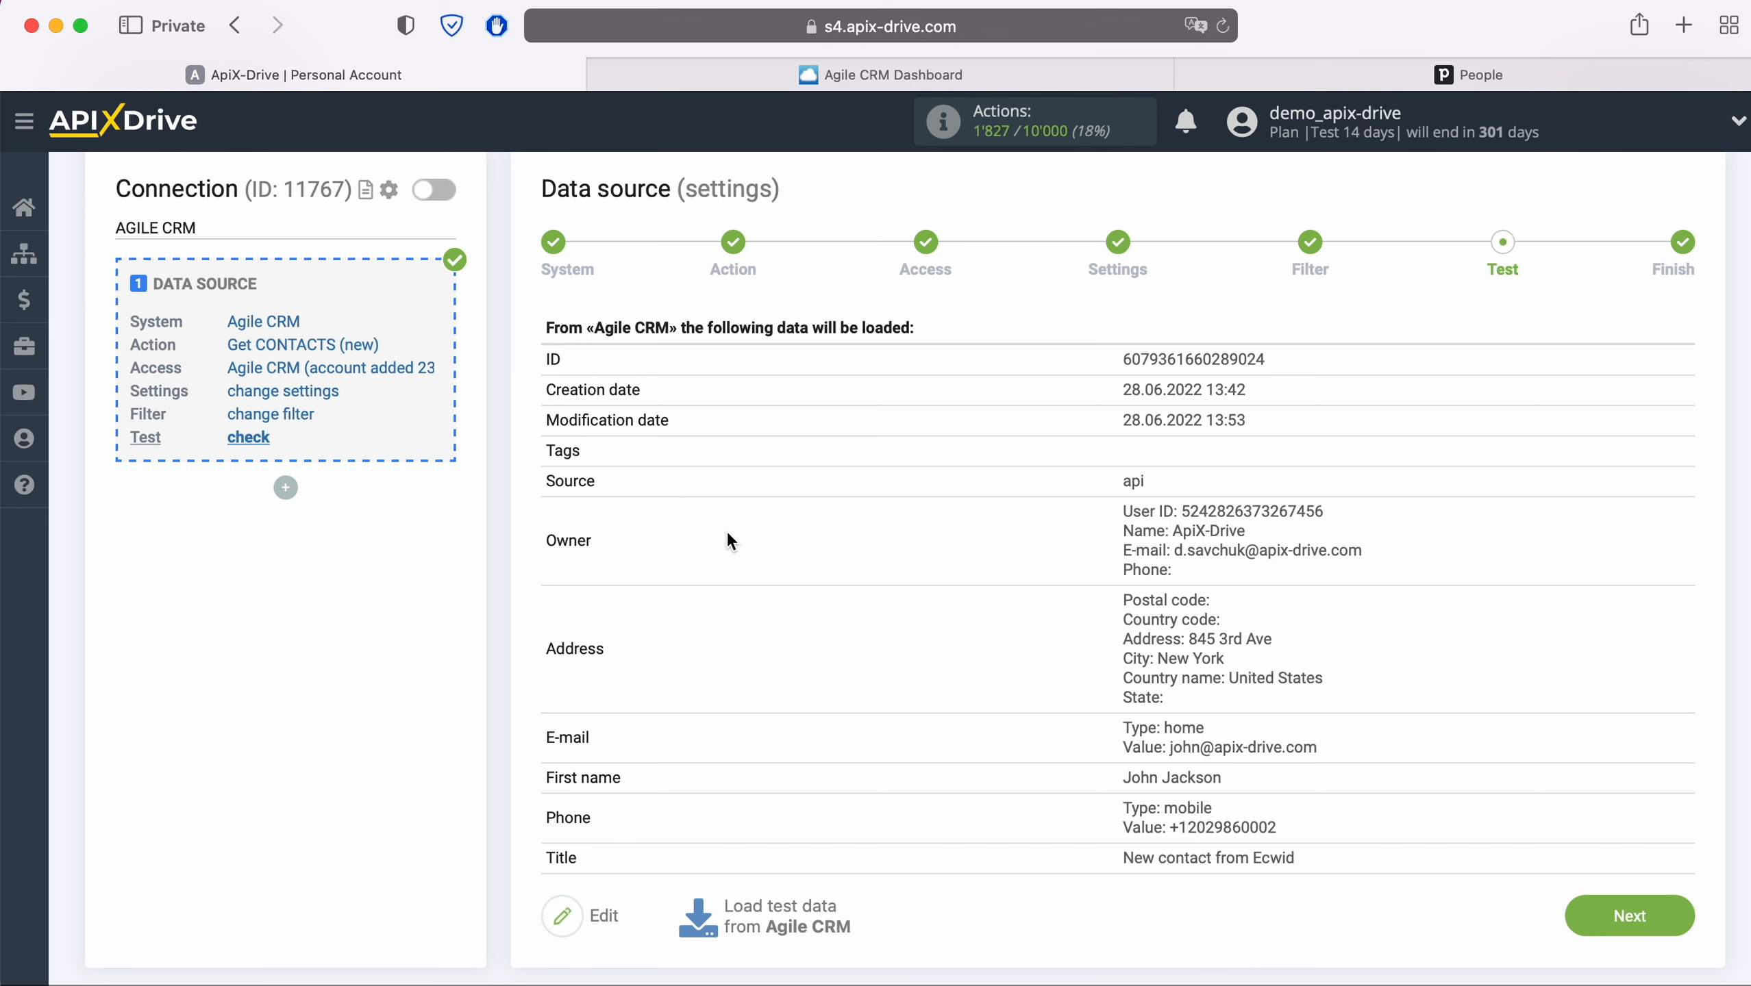
click(1671, 913)
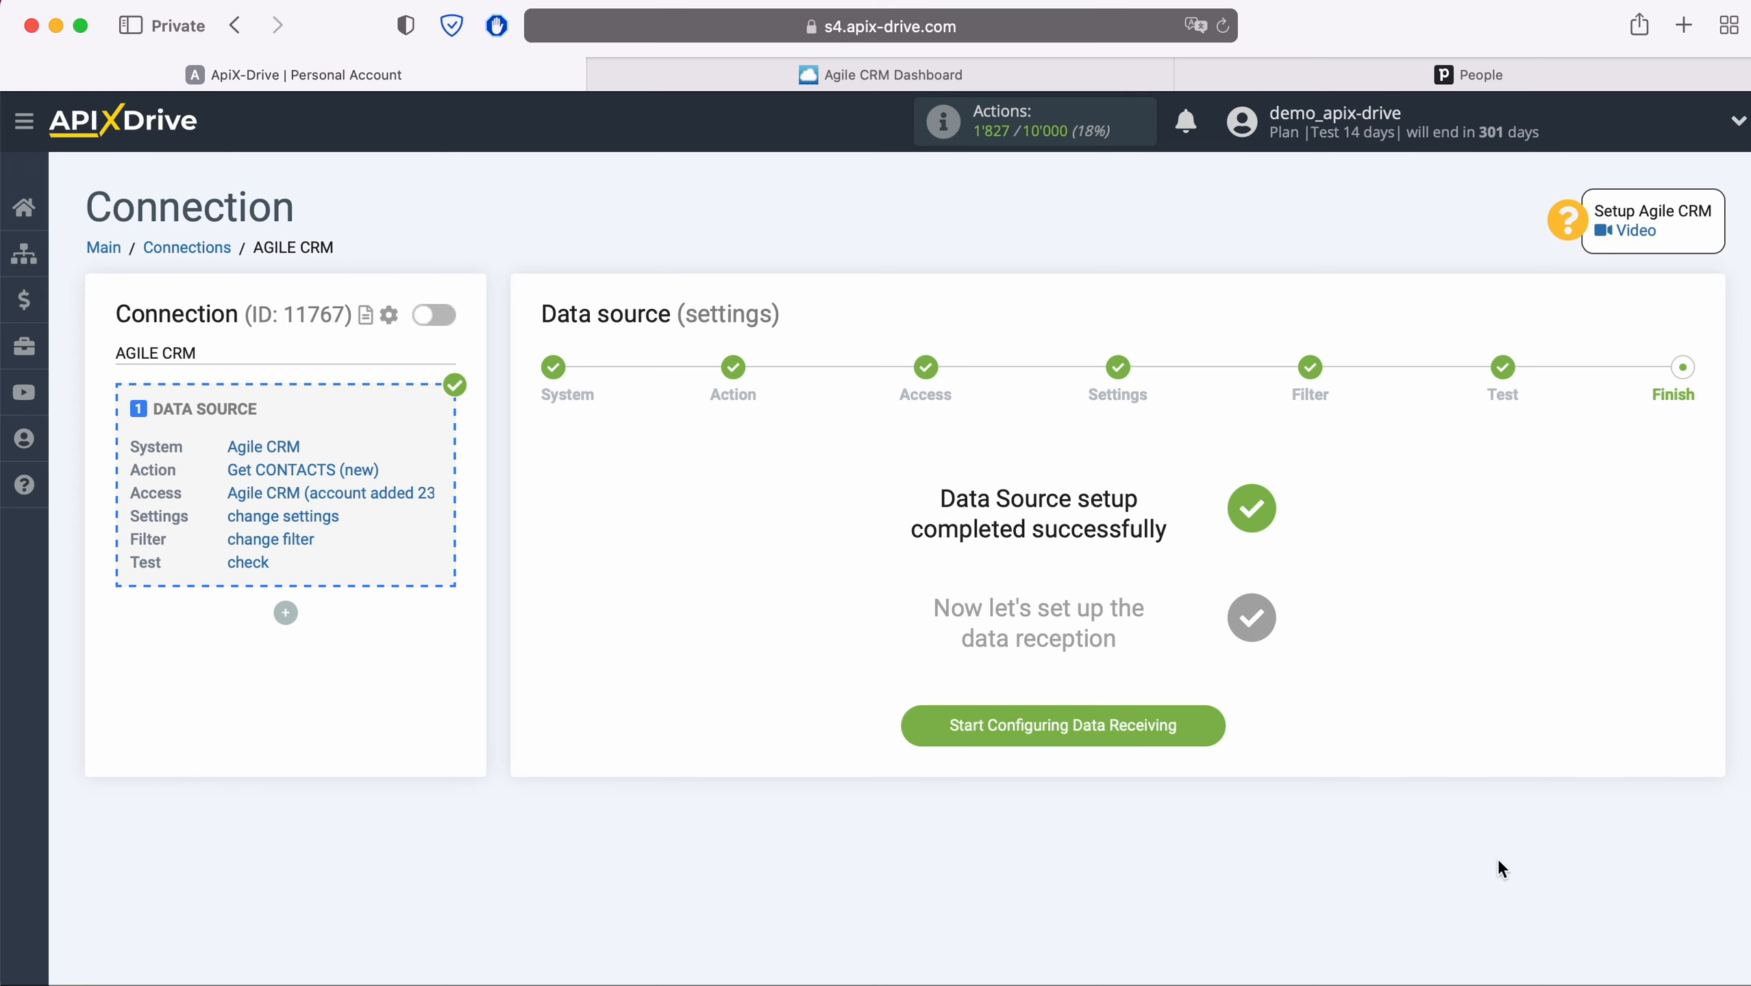
click(1215, 730)
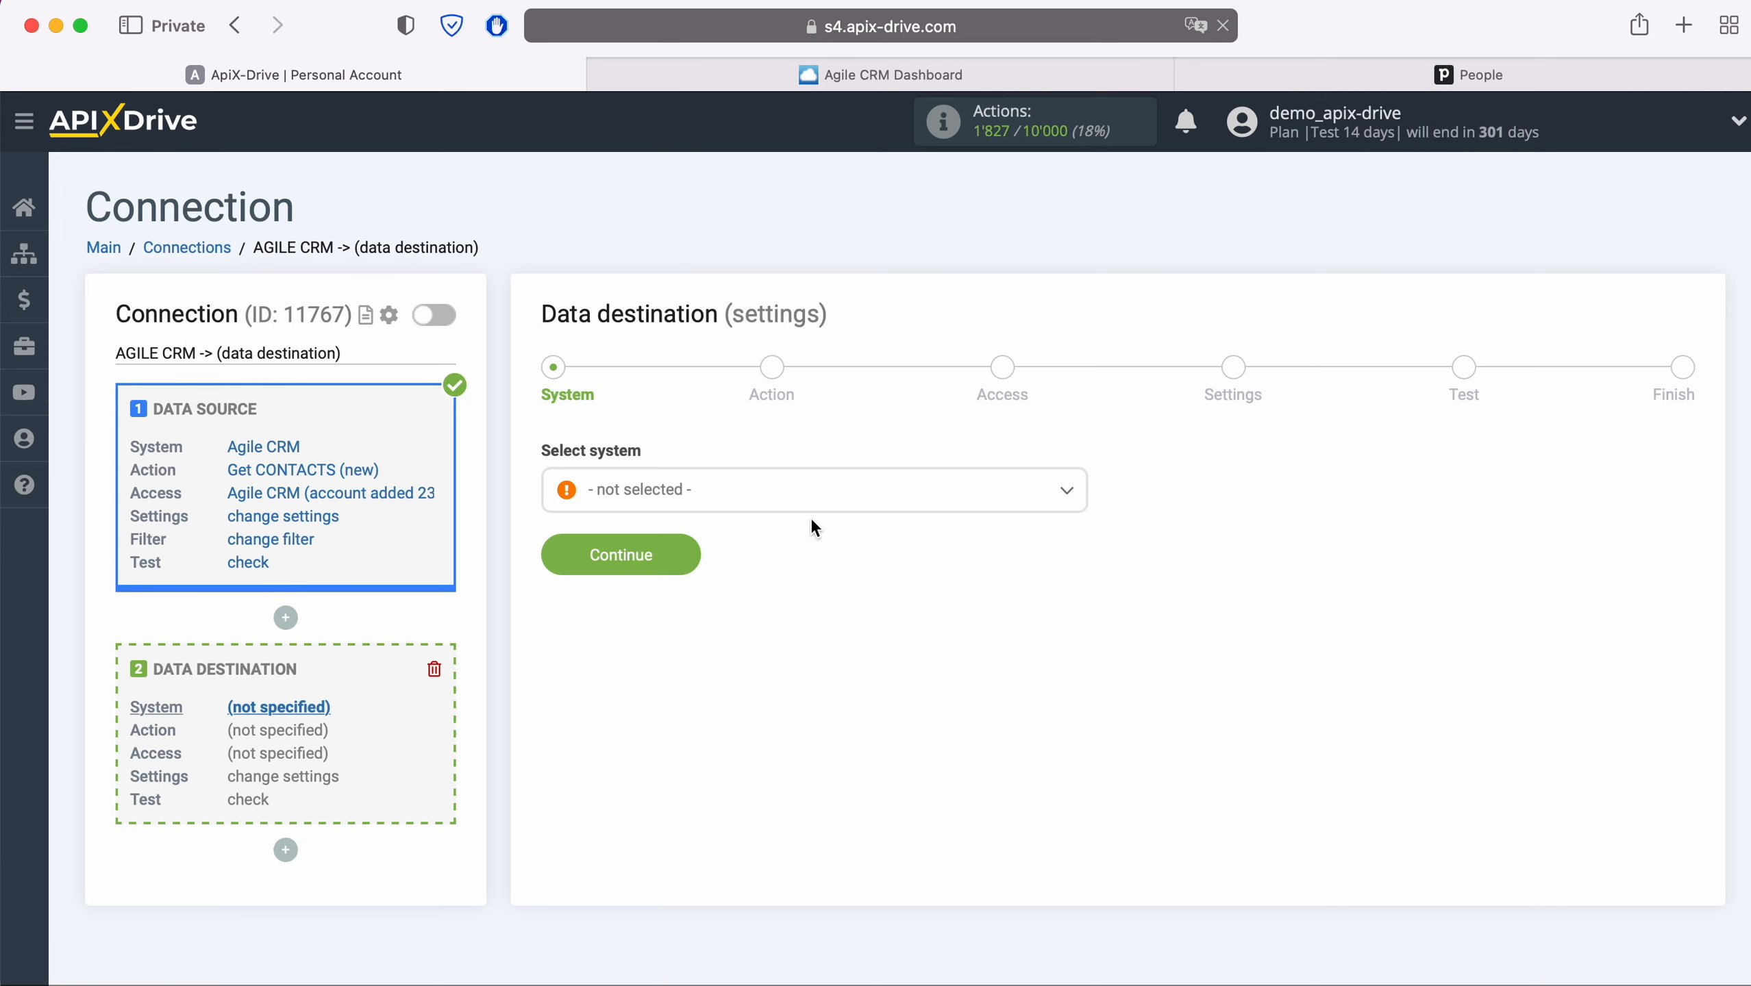
- Set Pipedrive as the destination system with the Create CONTACT action
click(801, 500)
scroll(872, 649, down, 5)
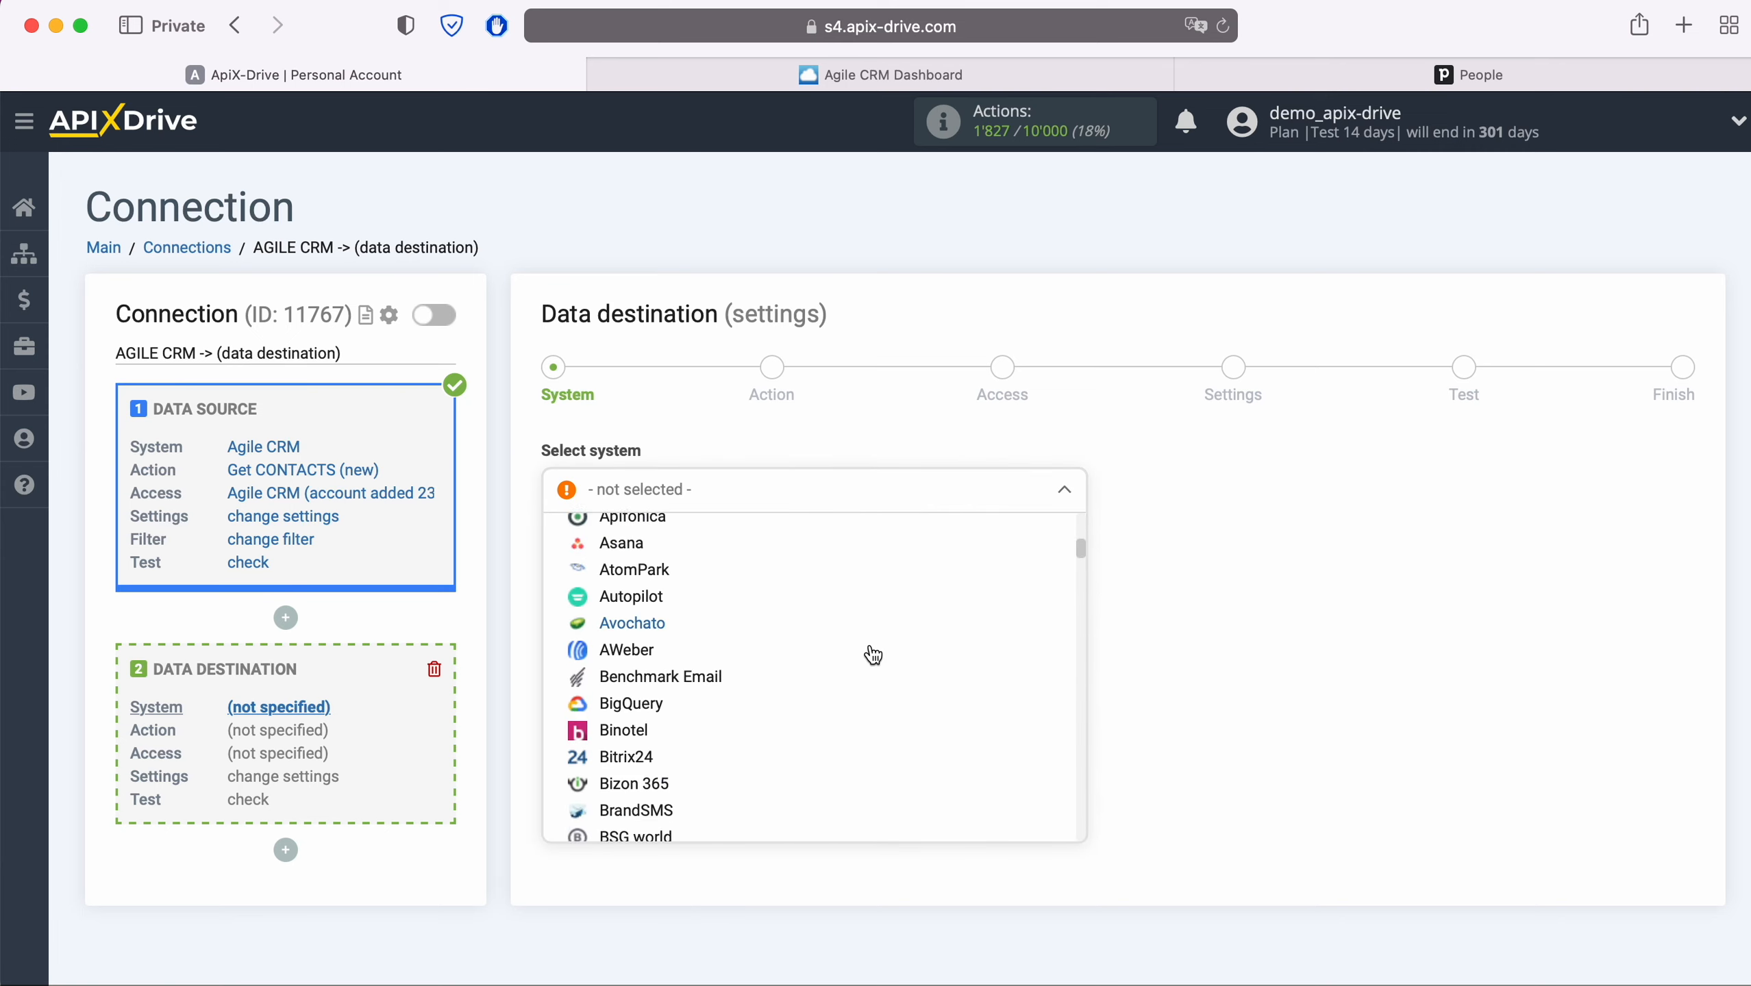
scroll(872, 655, down, 15)
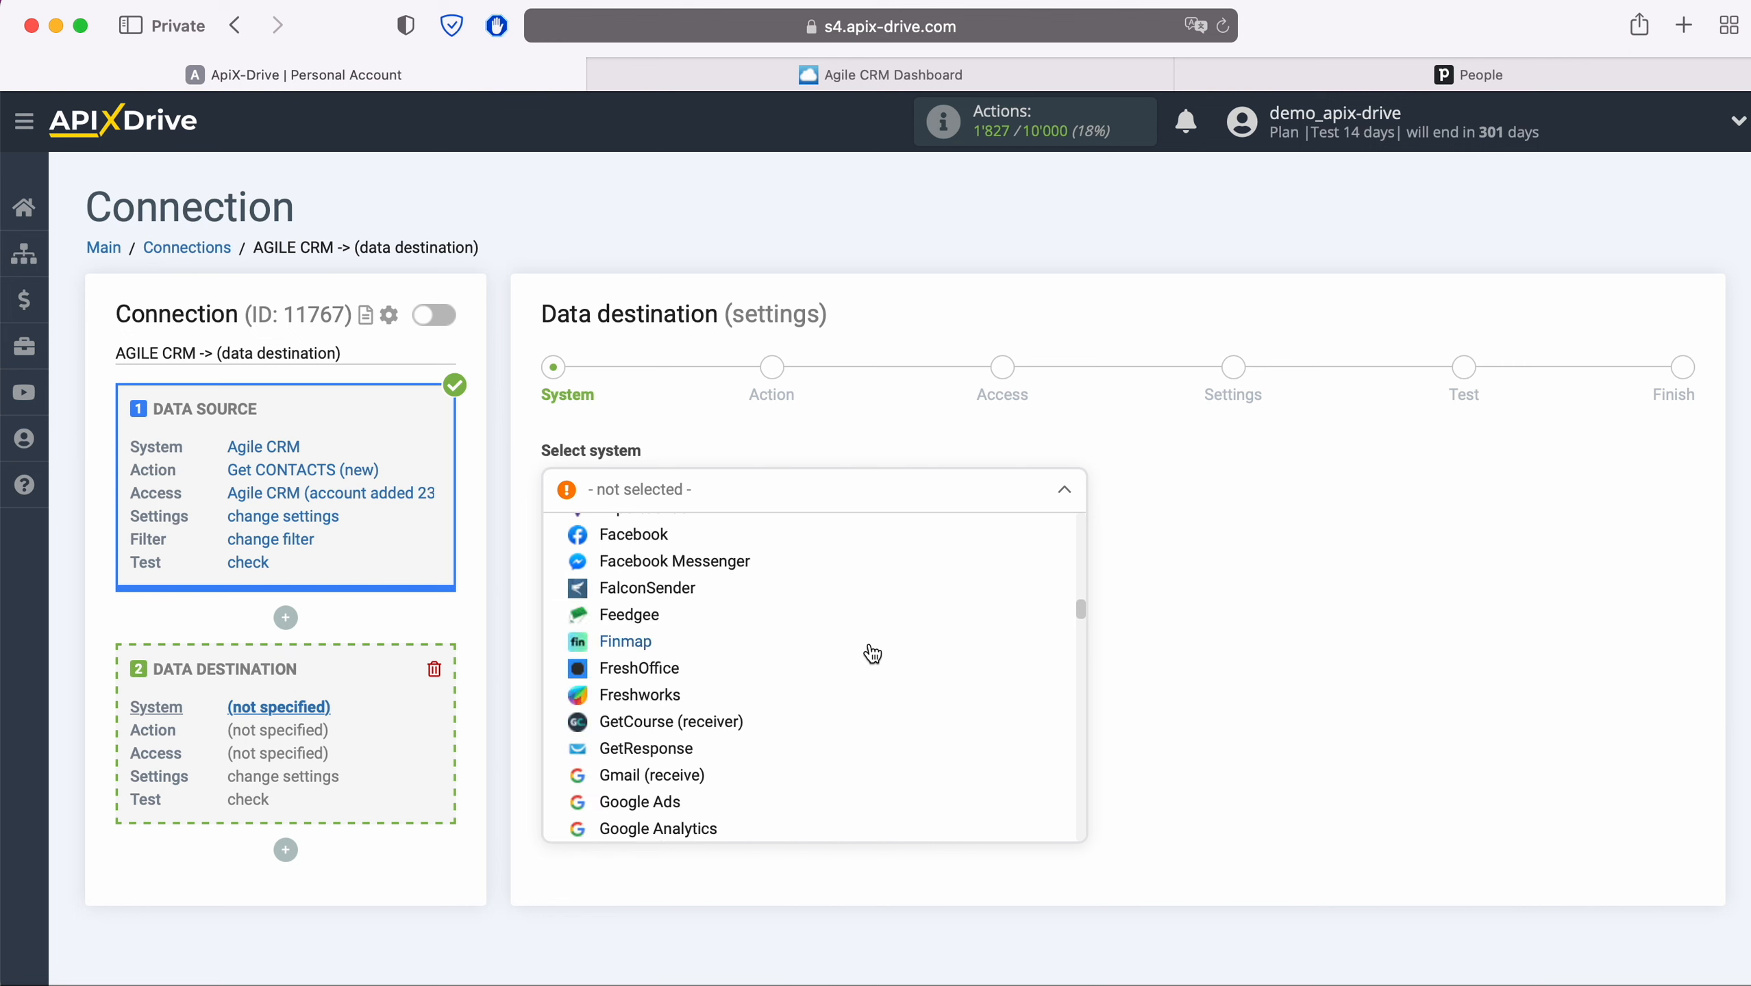
scroll(872, 655, down, 15)
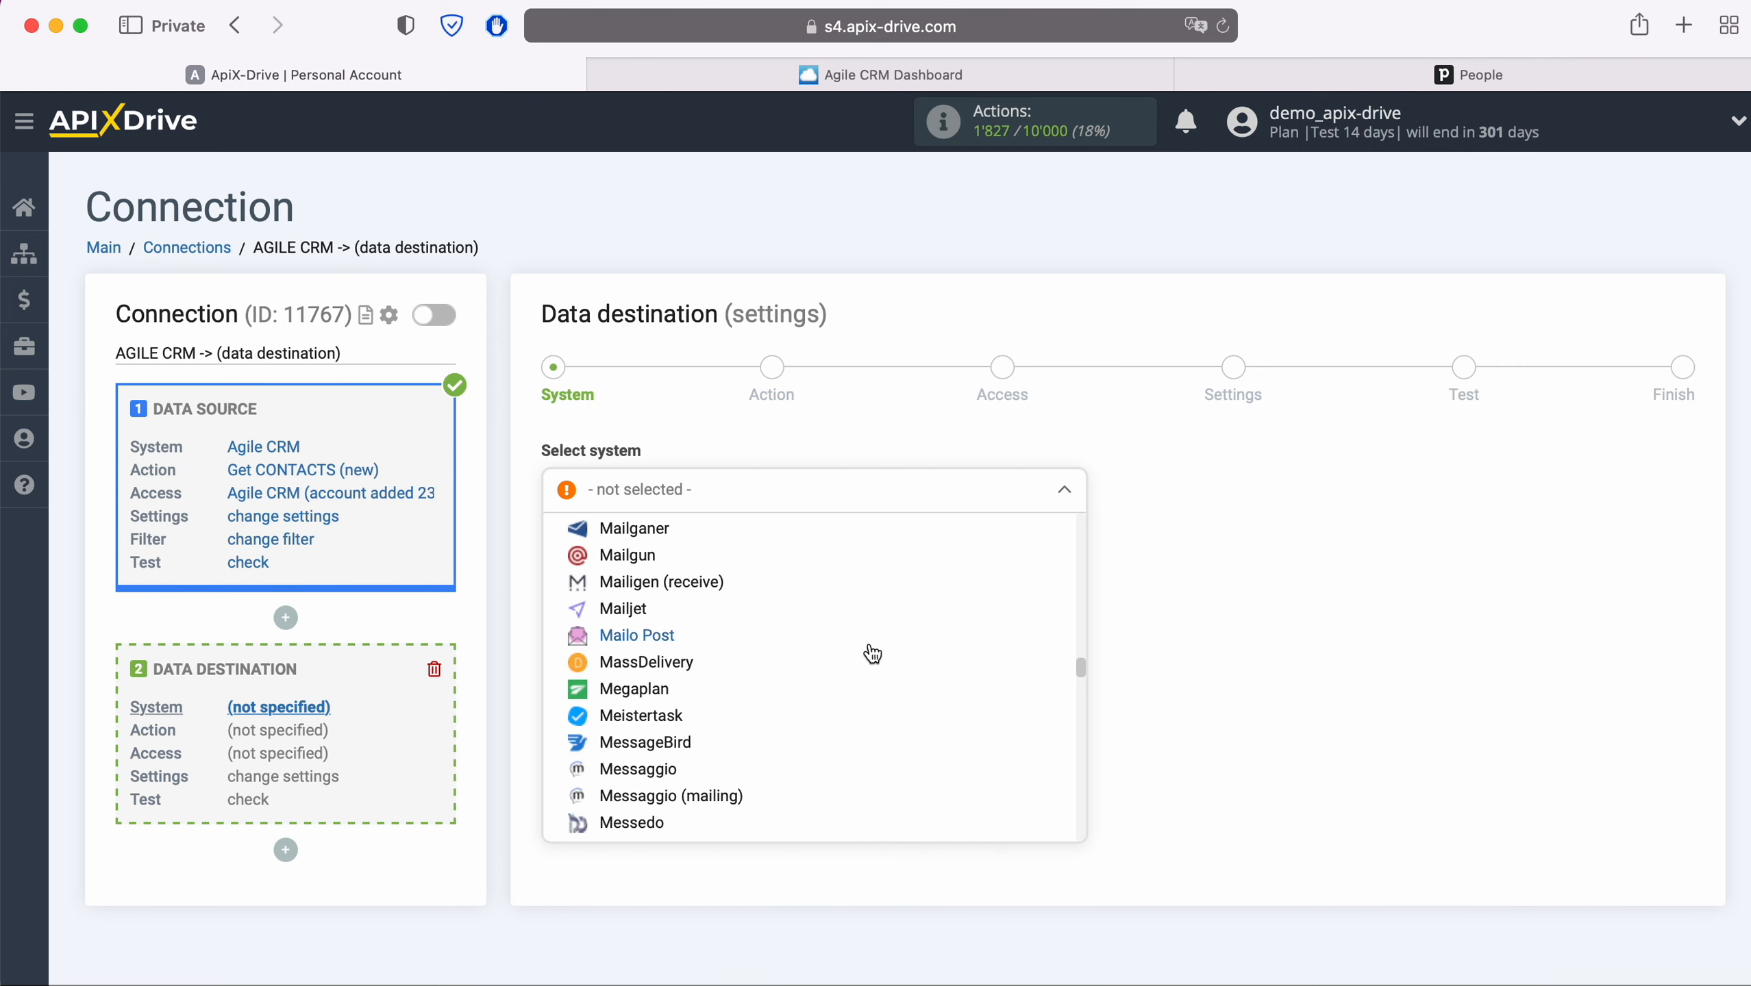
scroll(873, 655, down, 15)
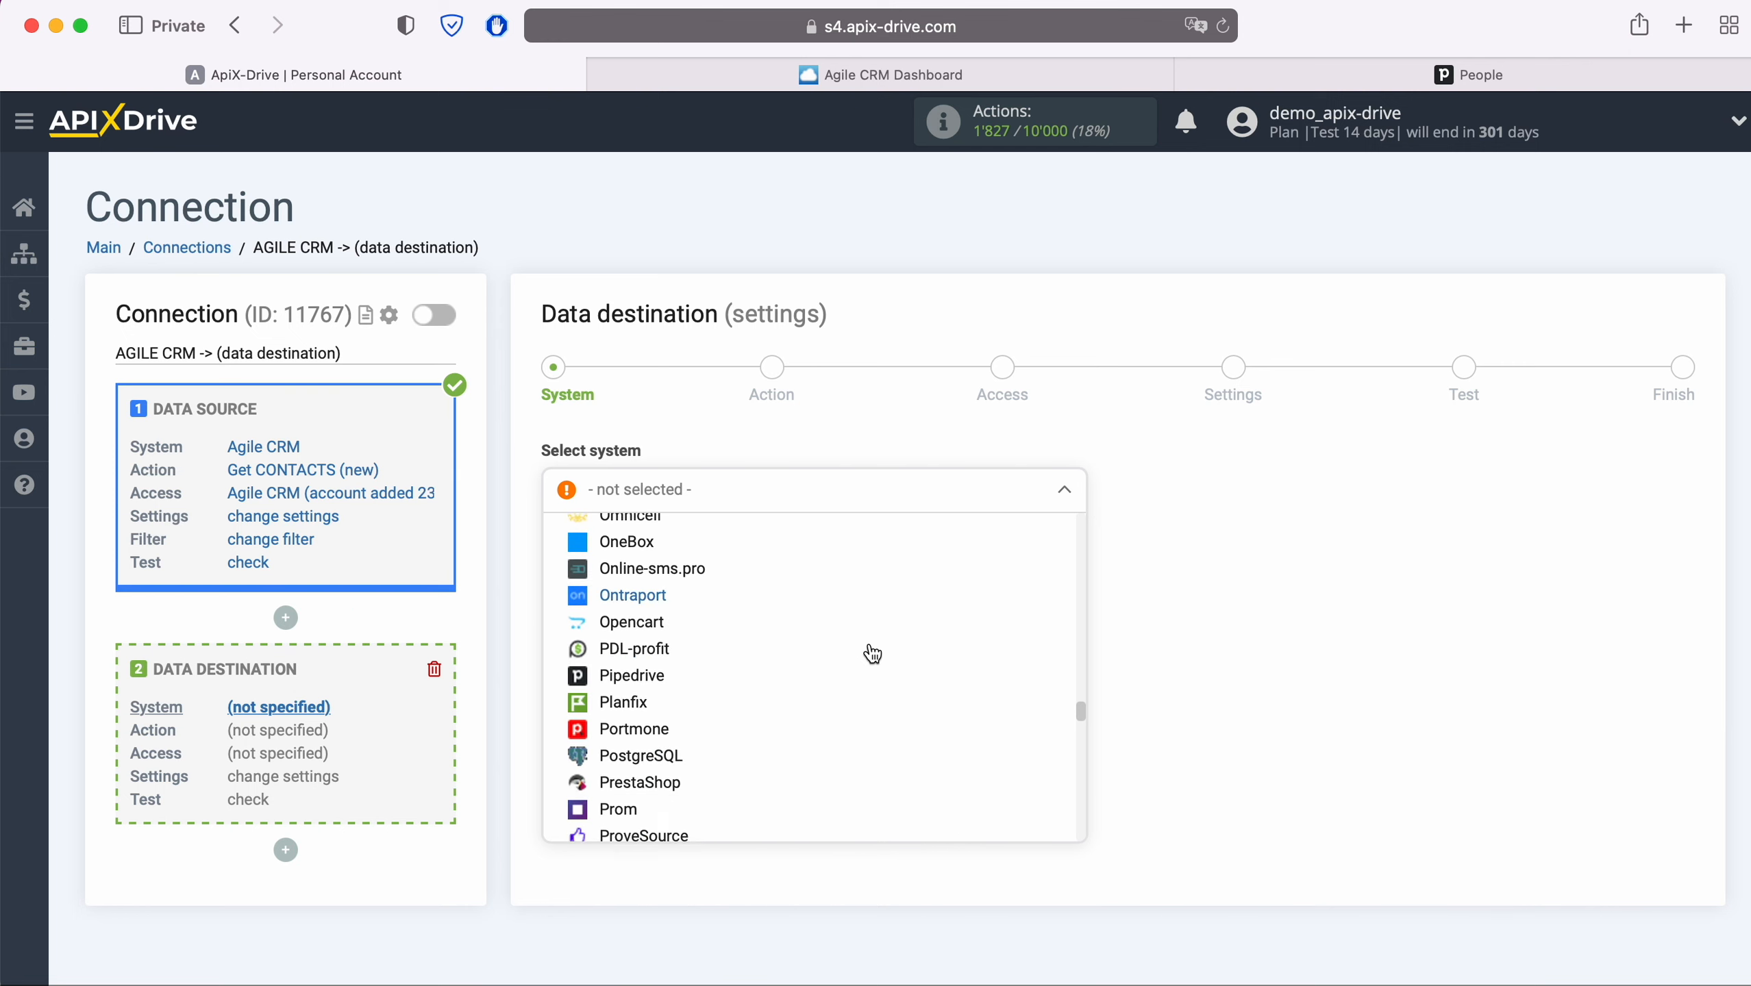
click(663, 675)
click(684, 551)
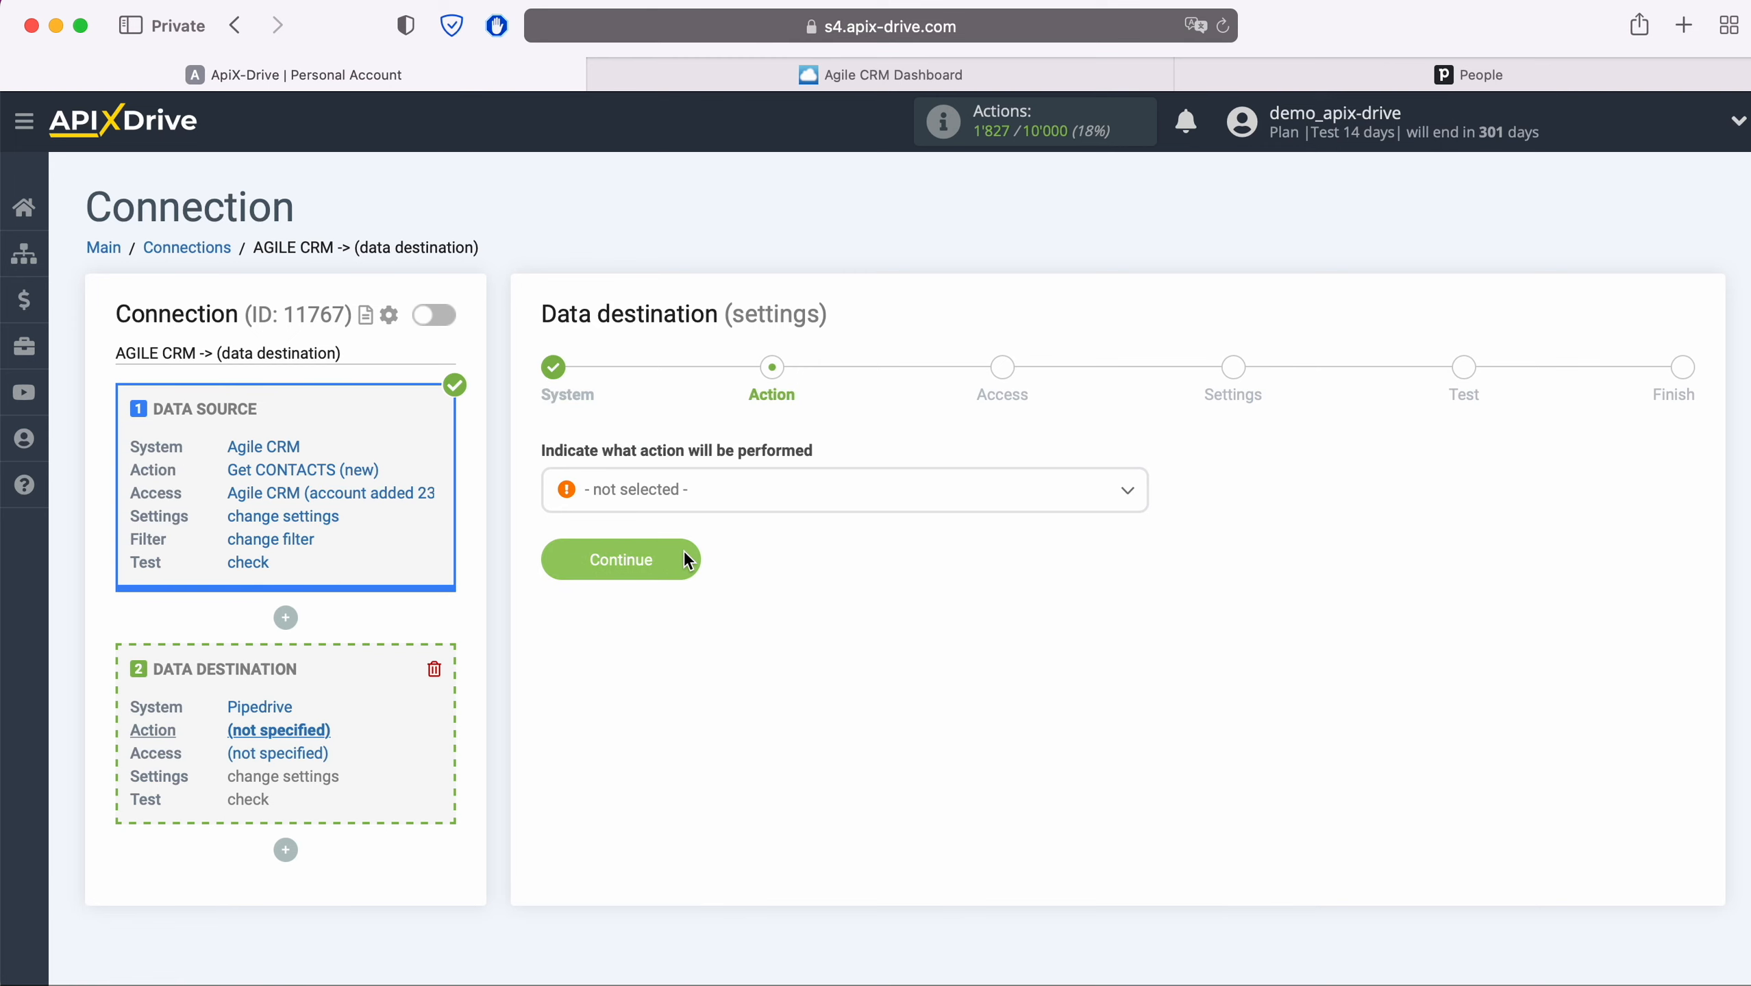
click(719, 499)
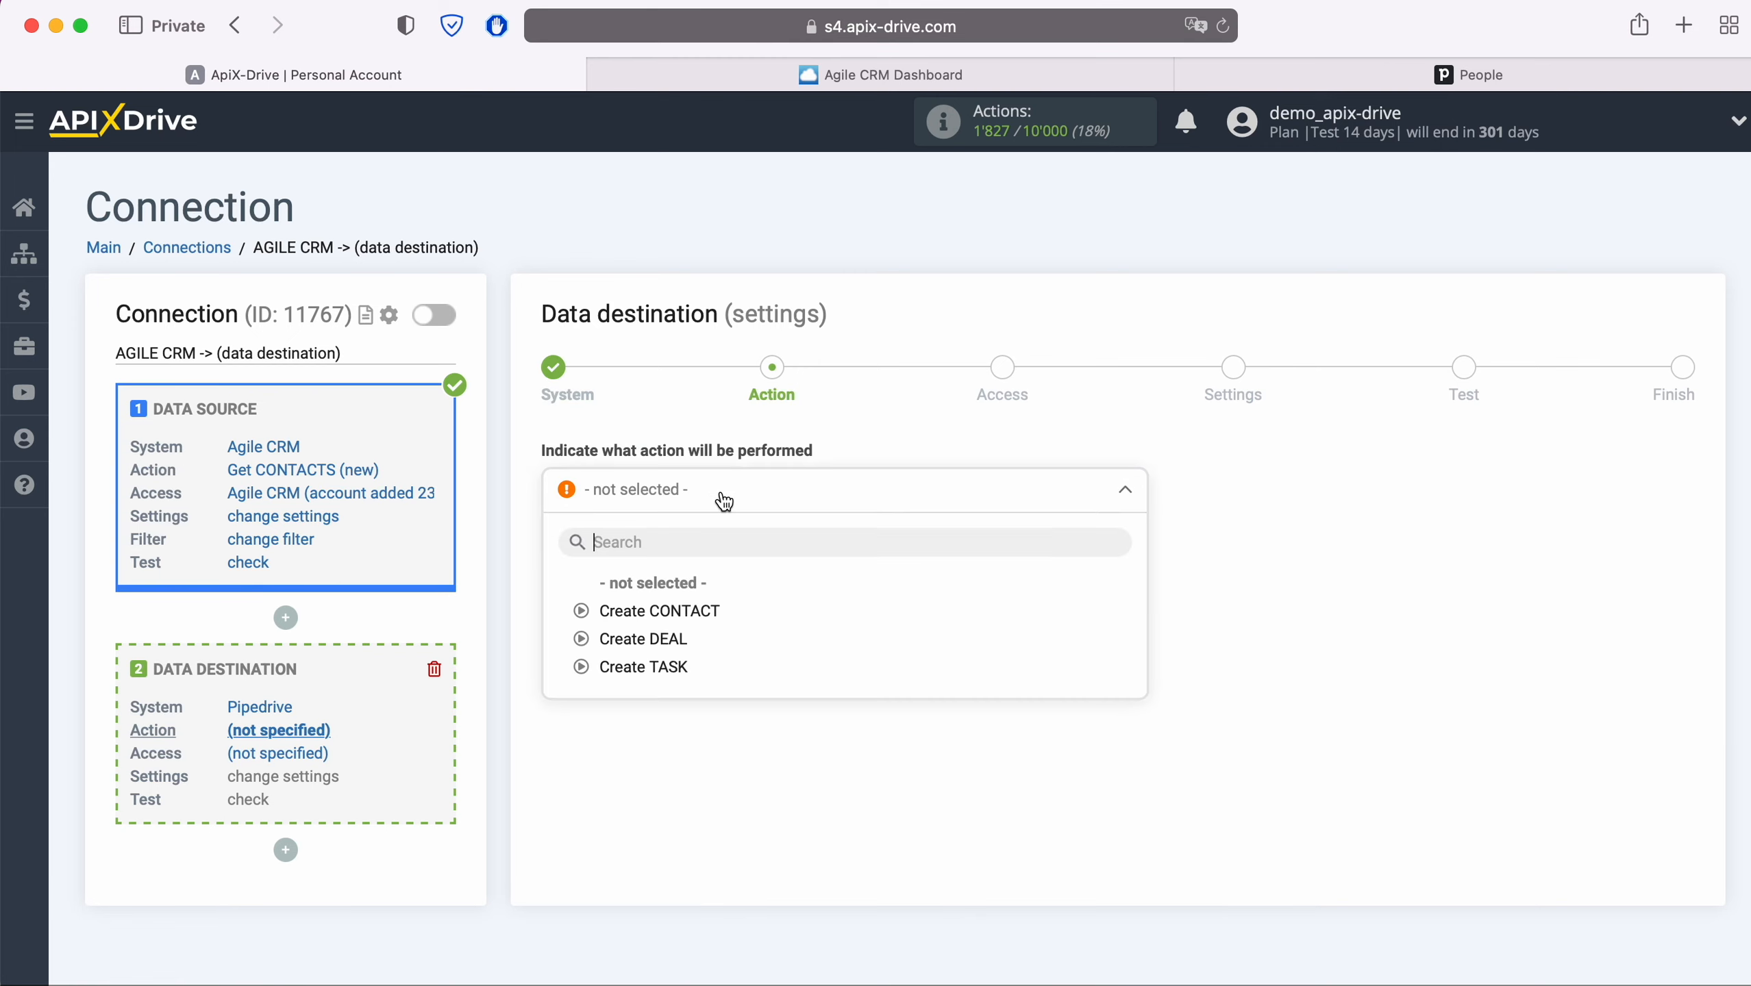
click(704, 612)
click(691, 574)
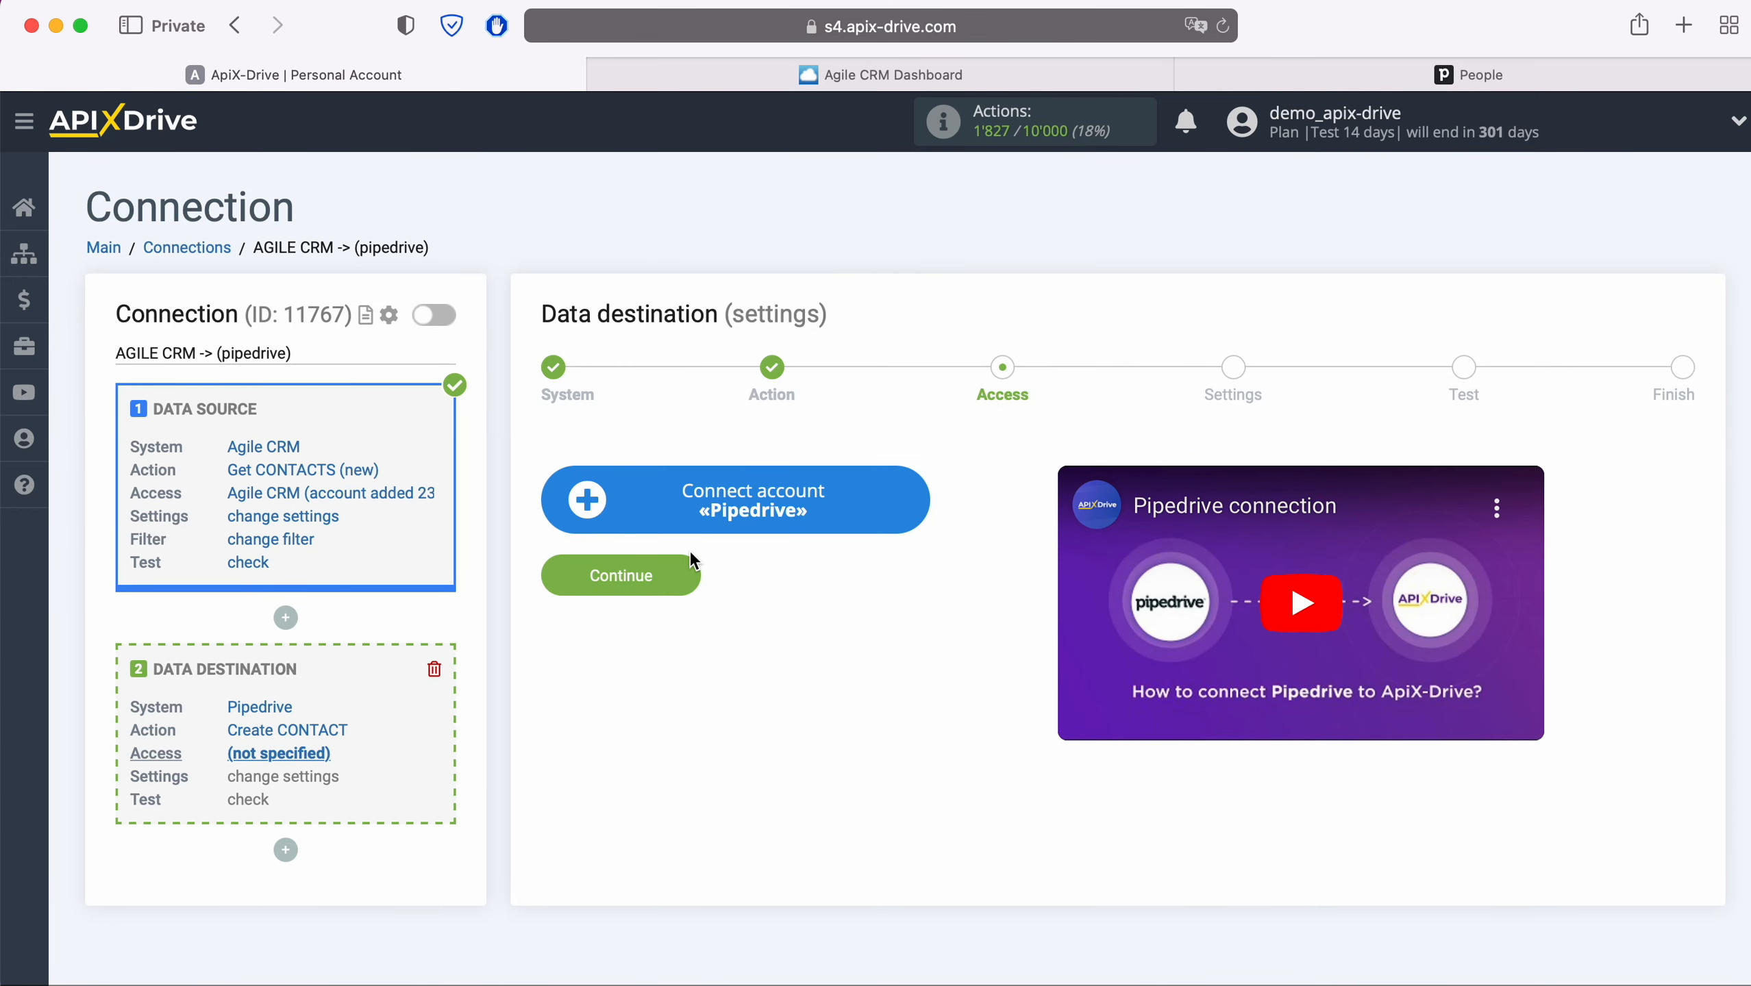
- Open the Pipedrive connection setup form, then go to the Pipedrive People page
click(911, 491)
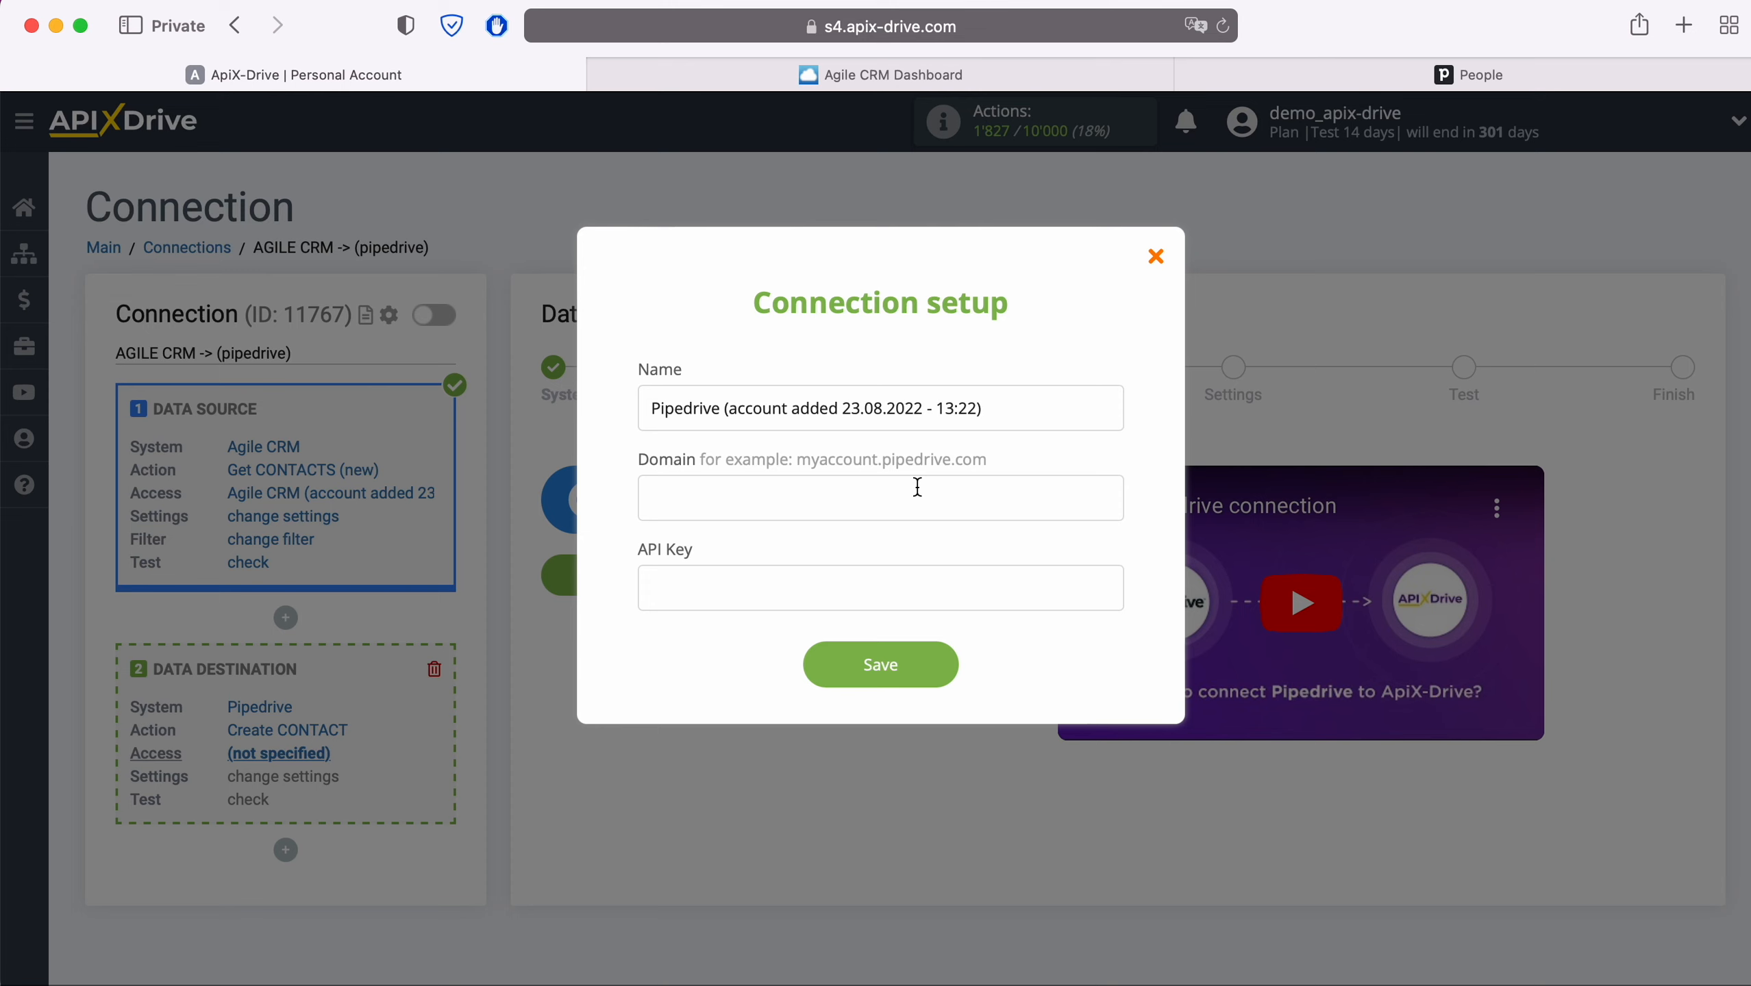
click(1339, 74)
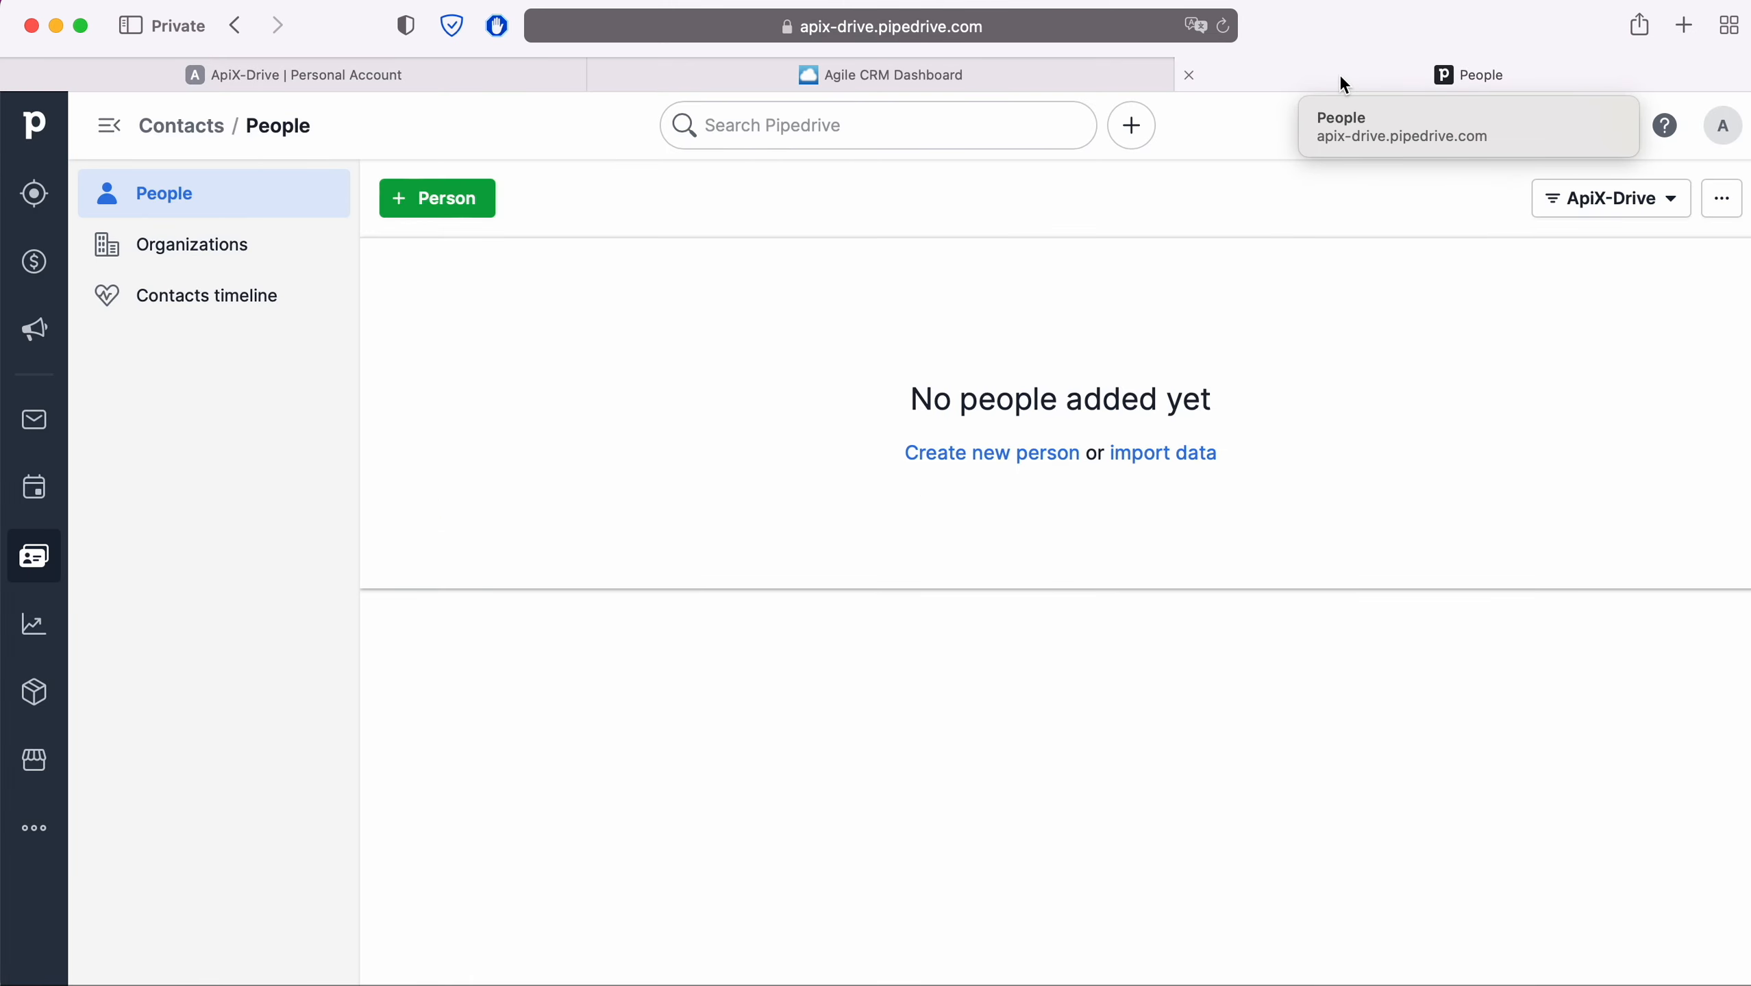
- Copy the domain apix-drive.pipedrive.com from Pipedrive's address bar into ApiX-Drive's Domain field
click(1107, 31)
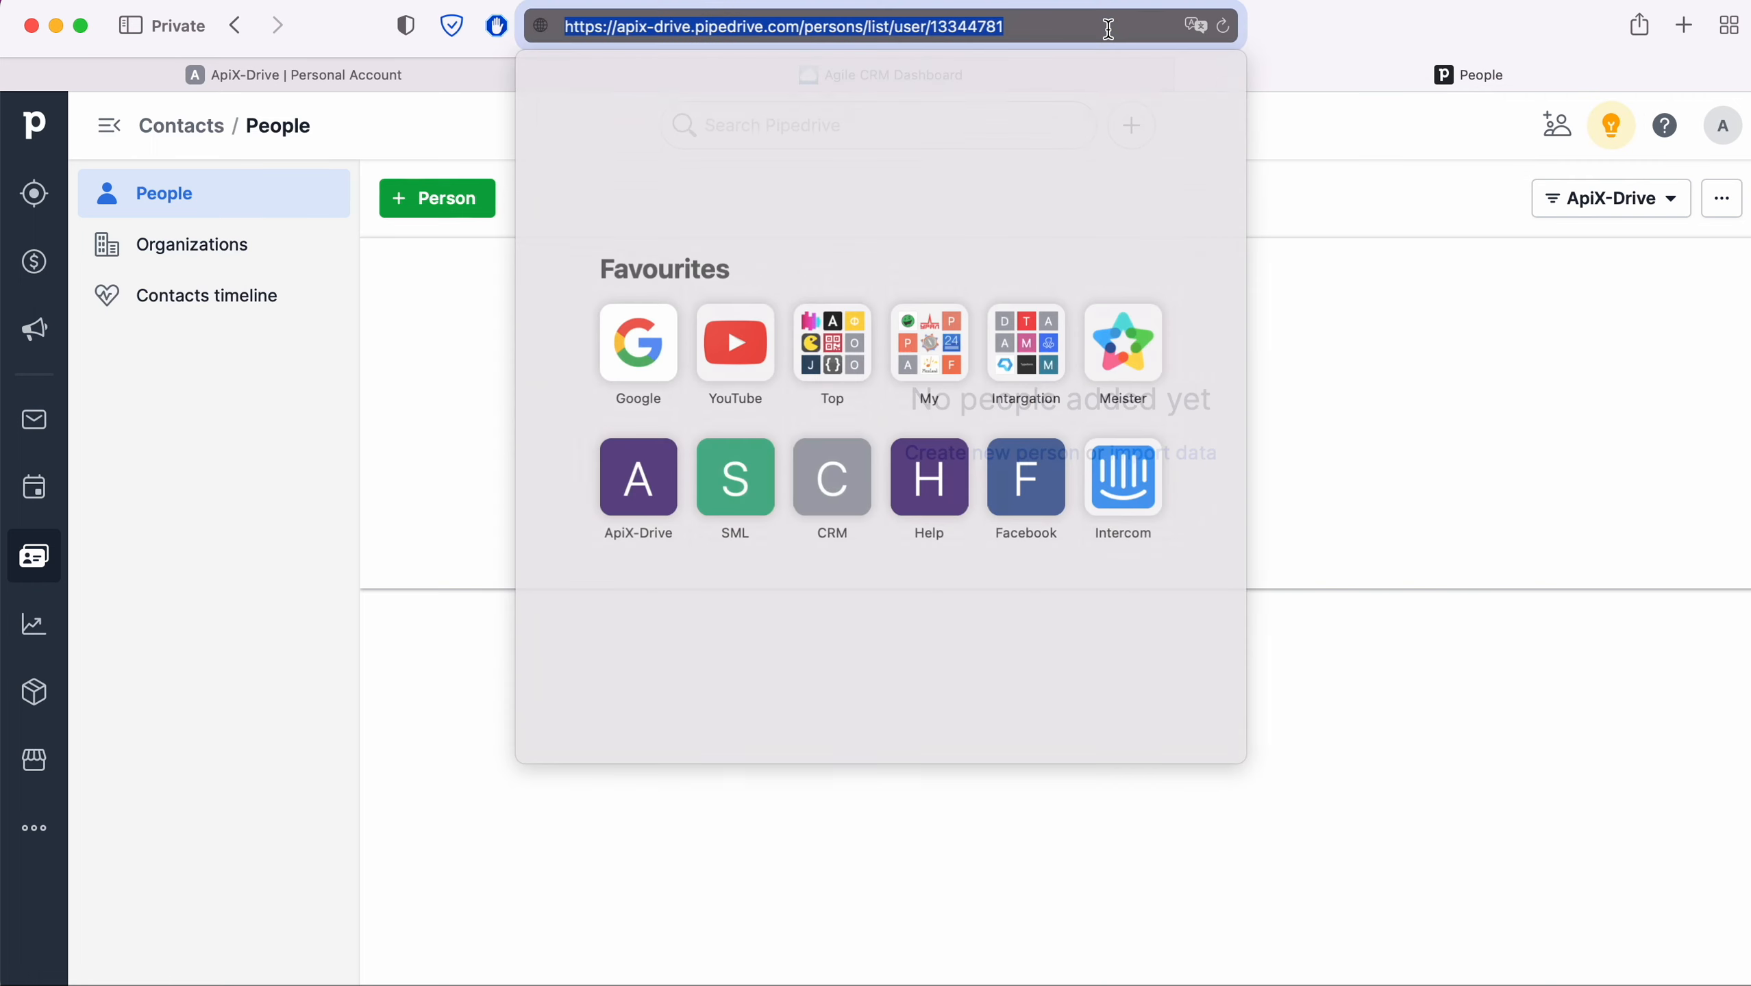
click(1108, 30)
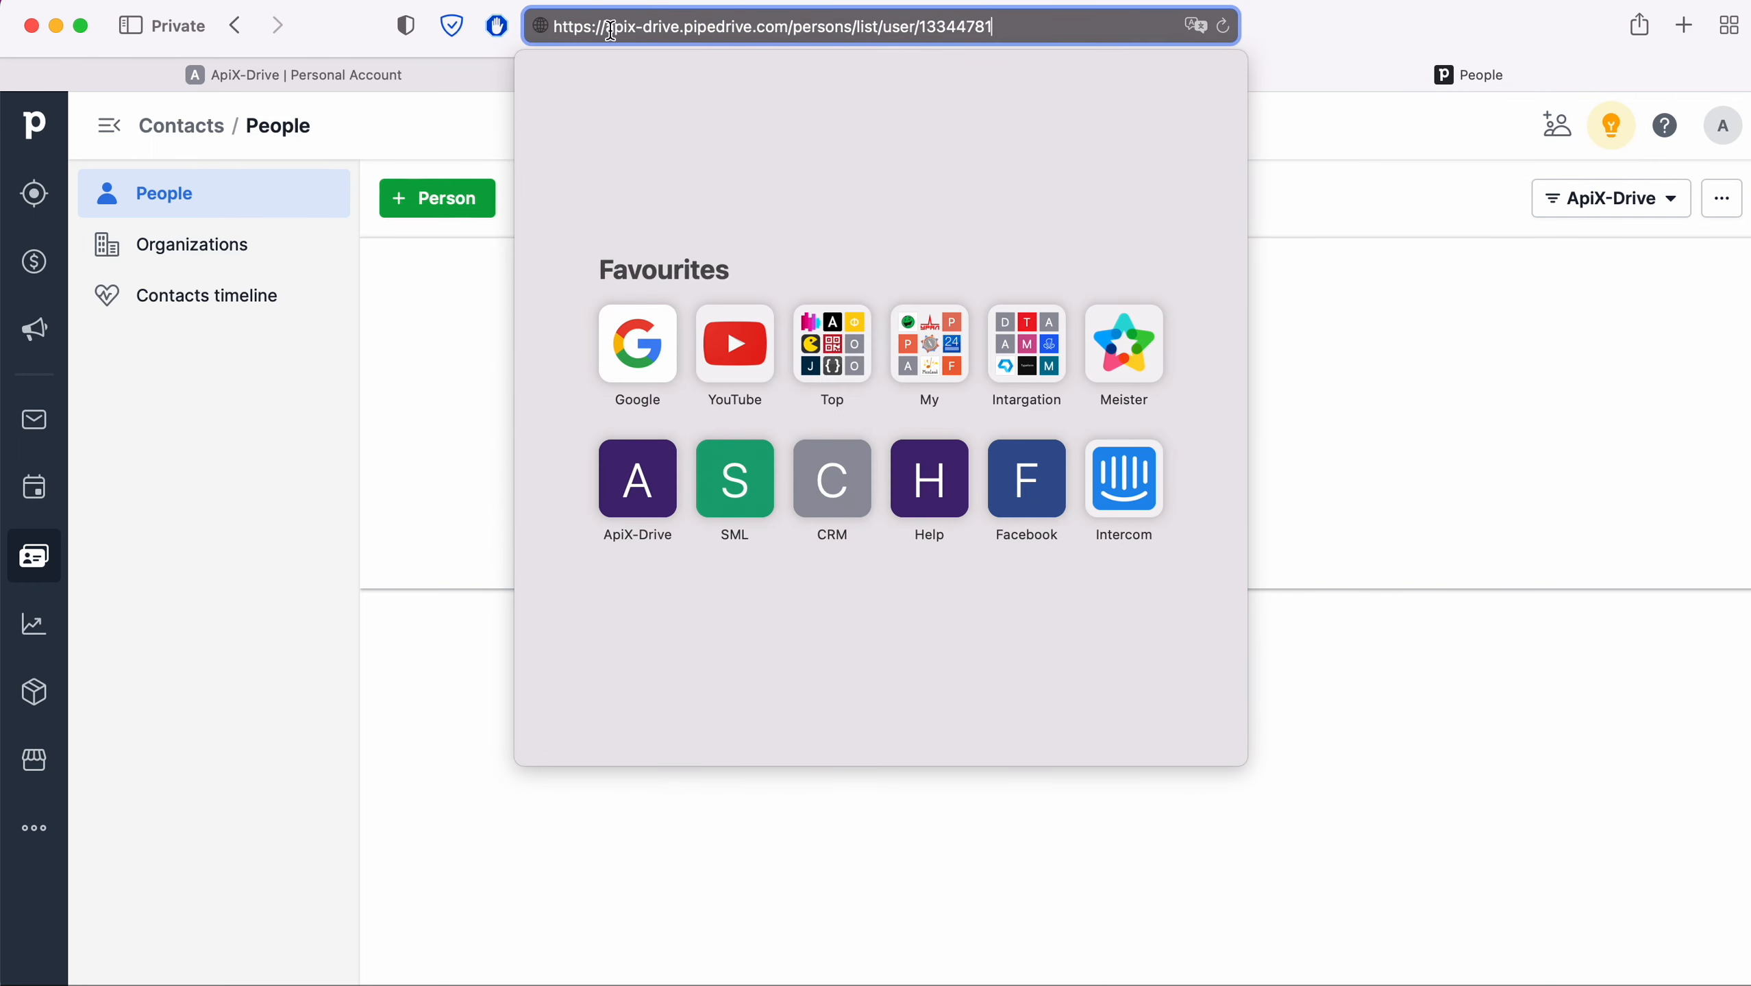
drag(606, 29, 789, 29)
right_click(789, 29)
click(801, 65)
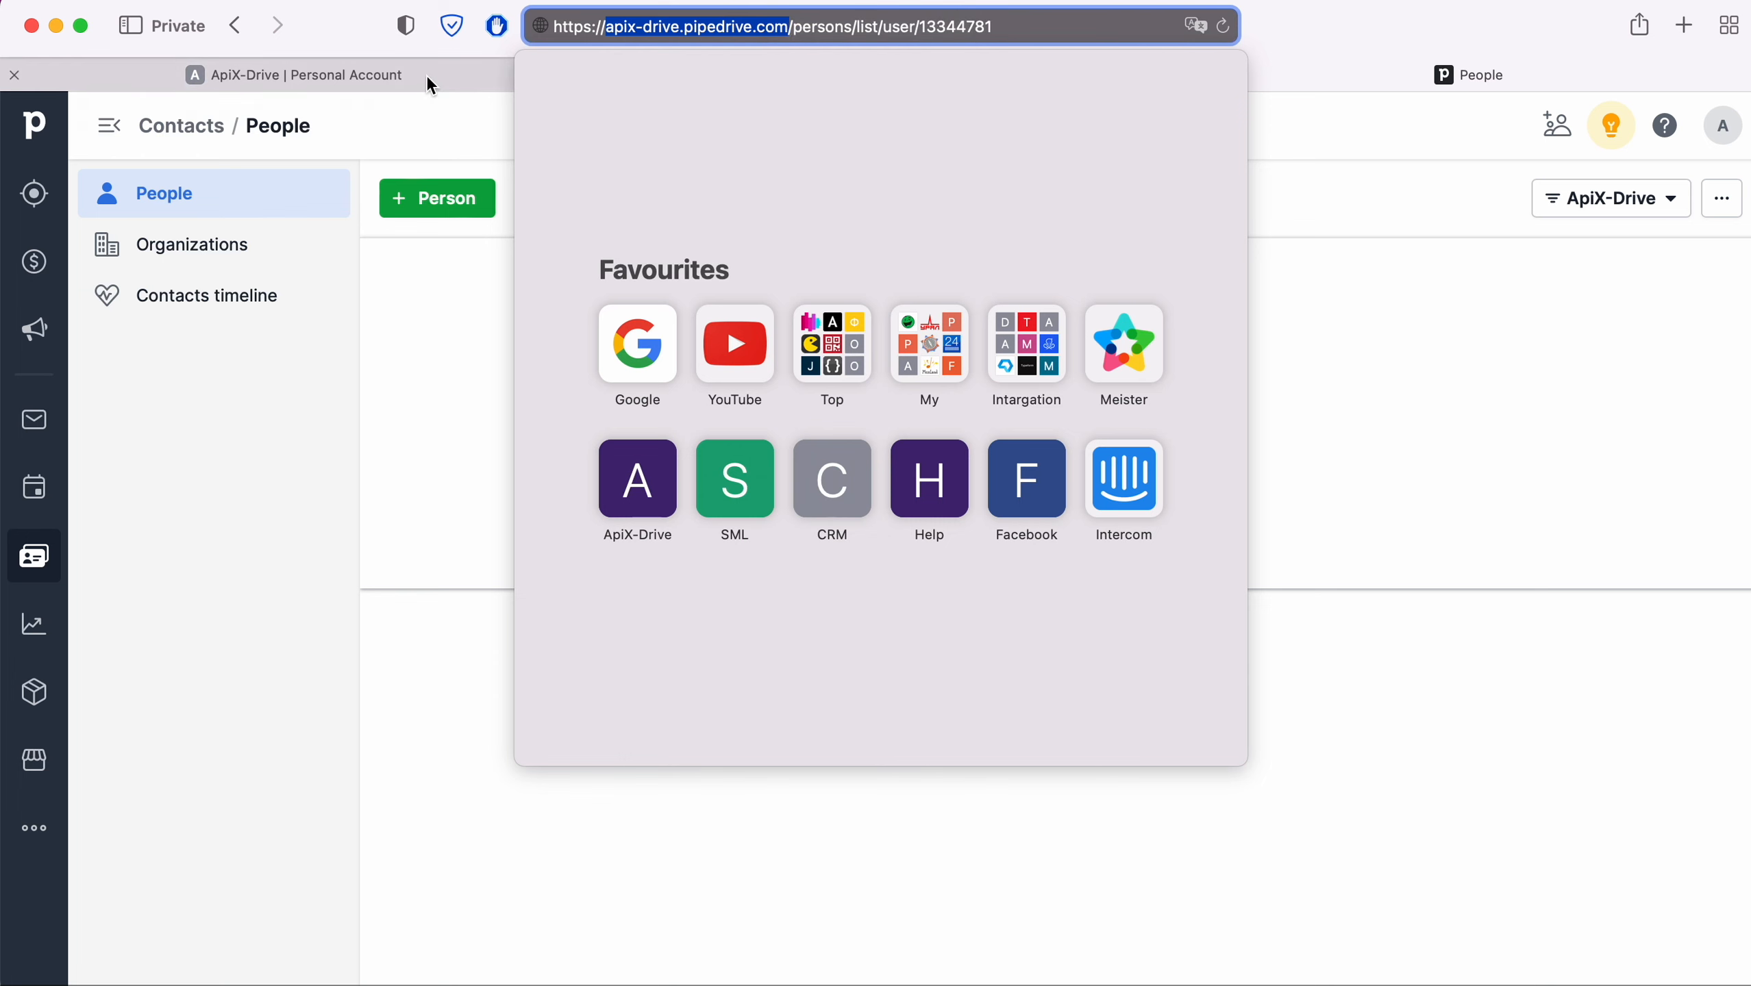
click(426, 76)
right_click(688, 501)
click(727, 570)
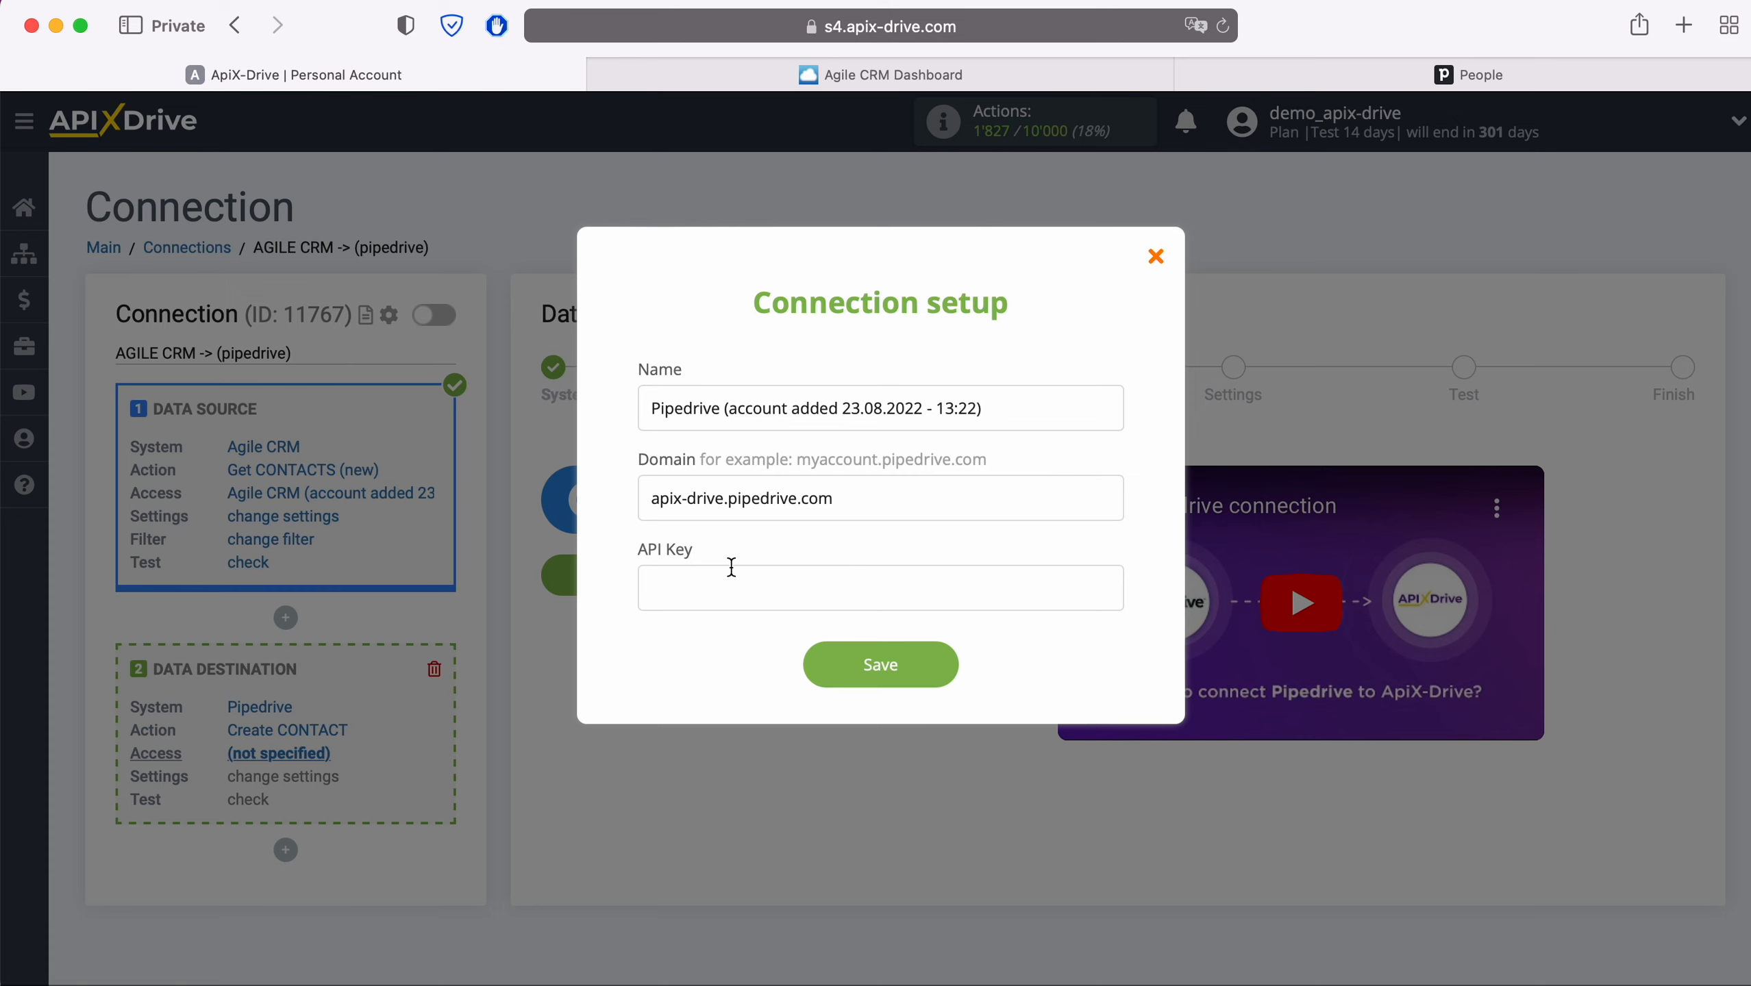
click(1446, 73)
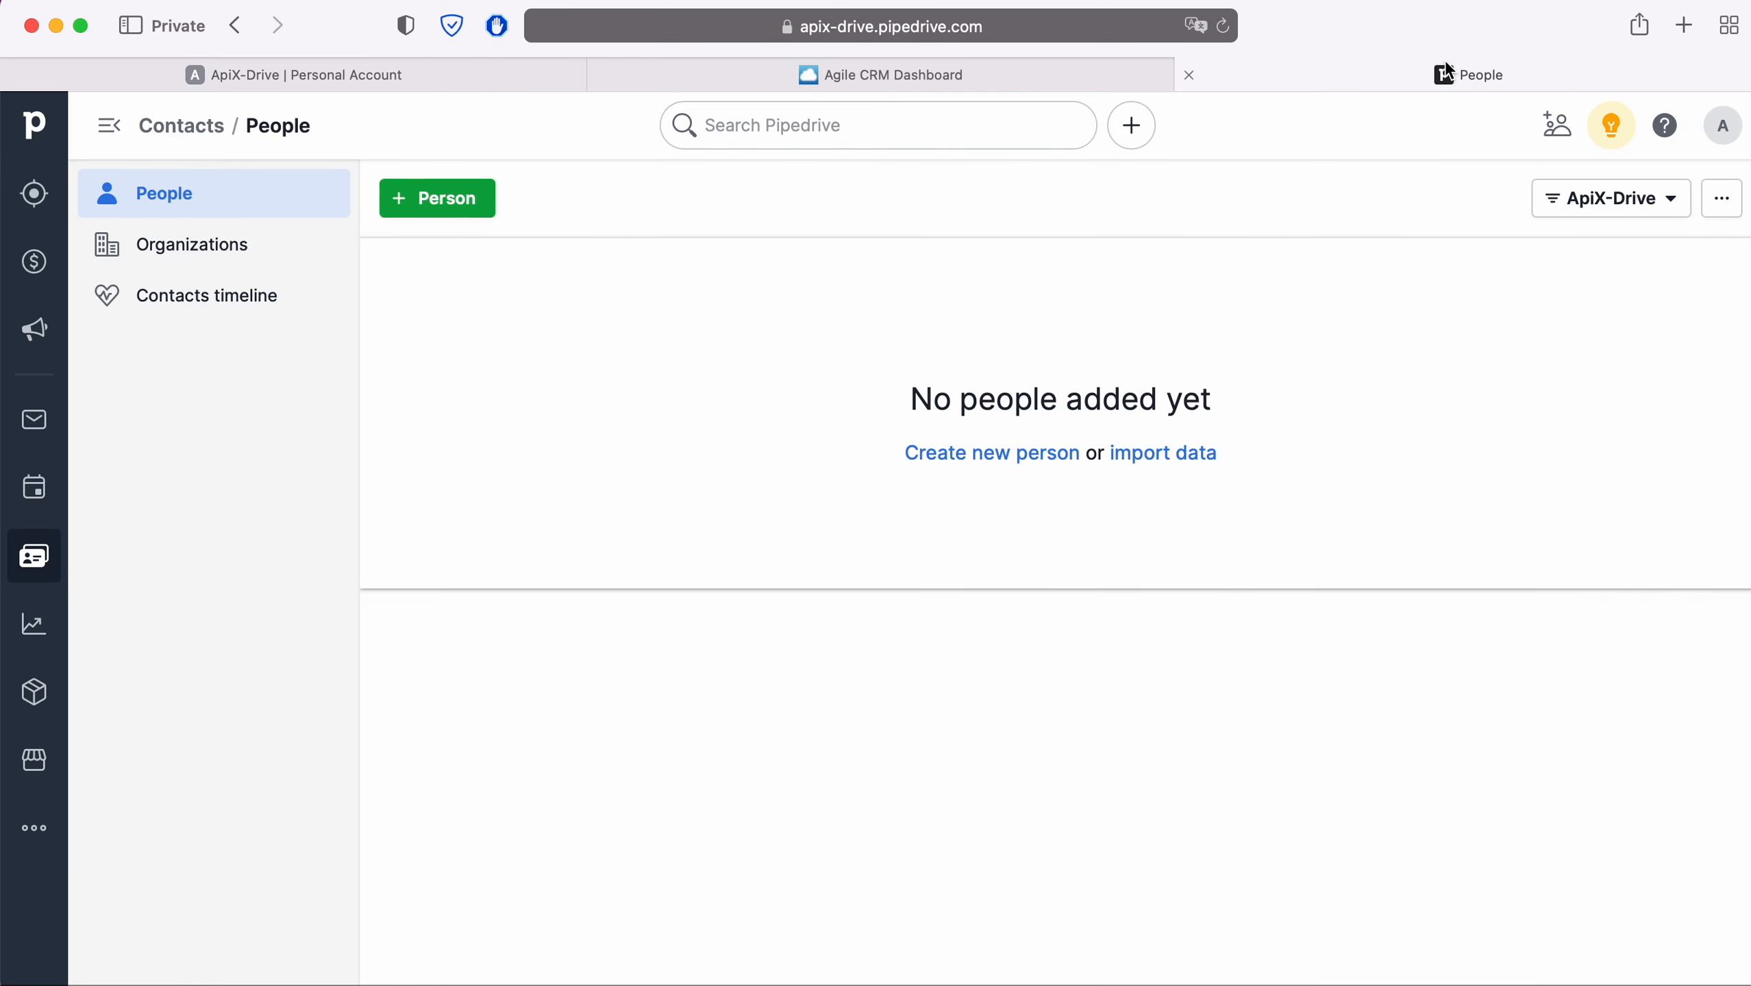
- Copy the personal API token from Pipedrive's preferences into ApiX-Drive's API Key field
click(1722, 125)
click(1628, 246)
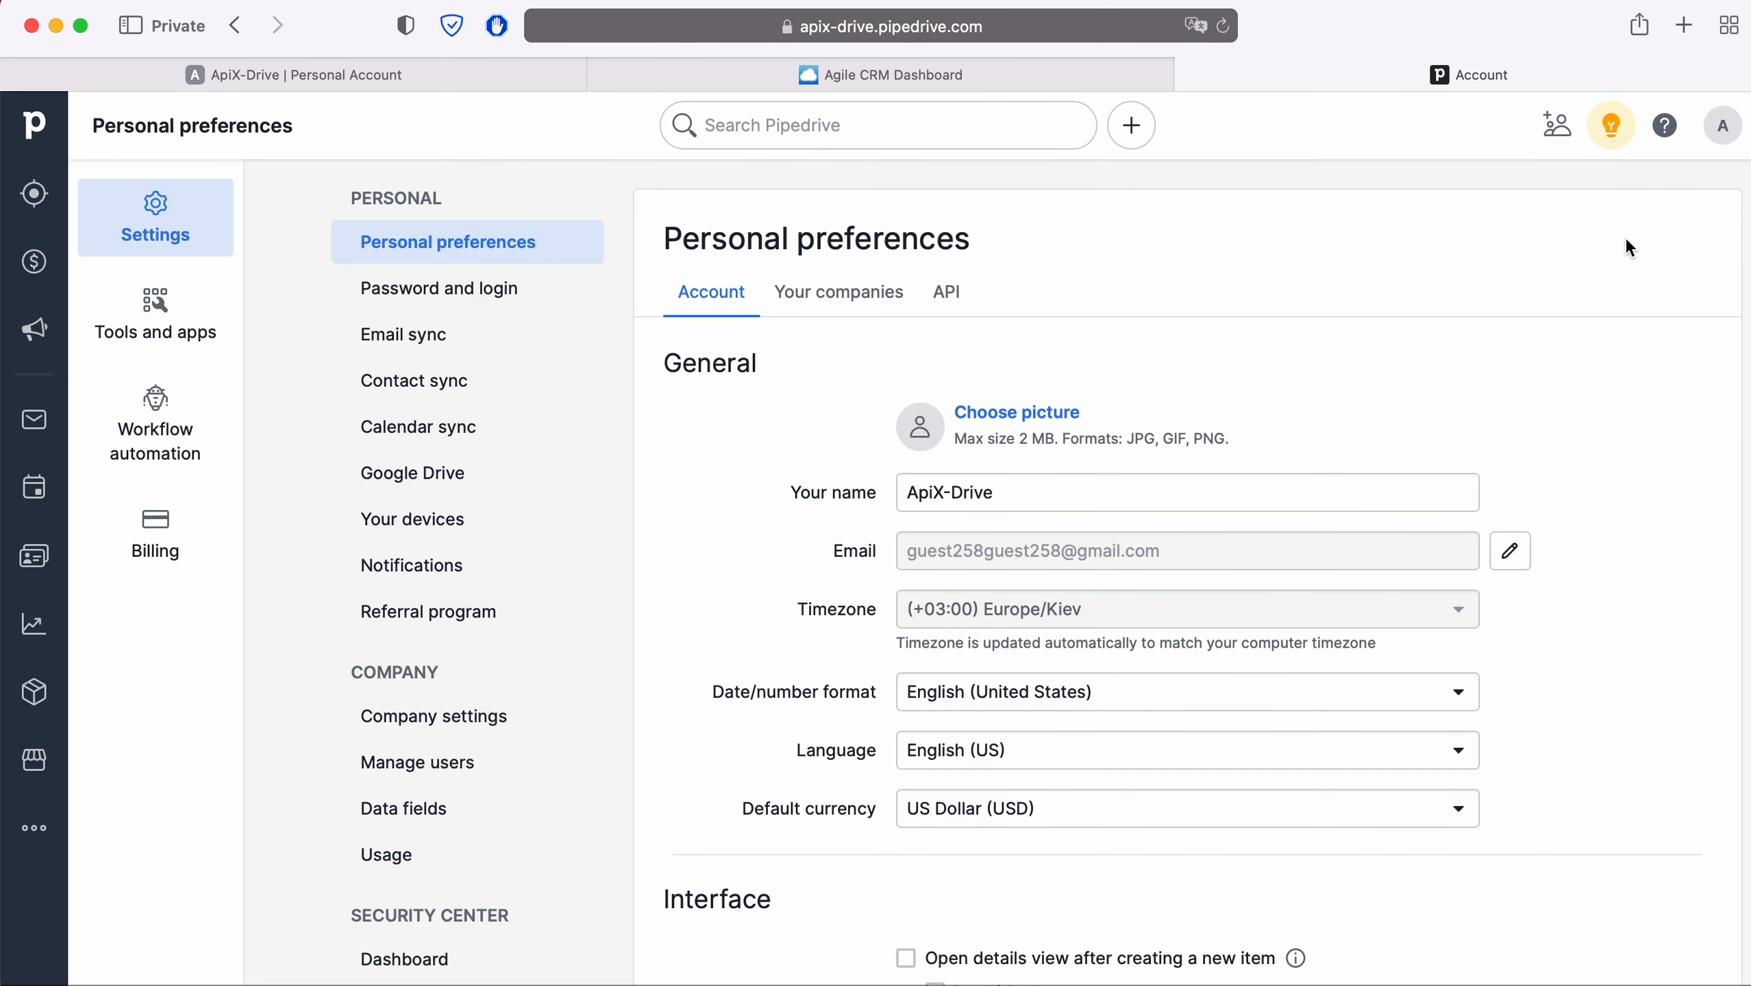
click(950, 293)
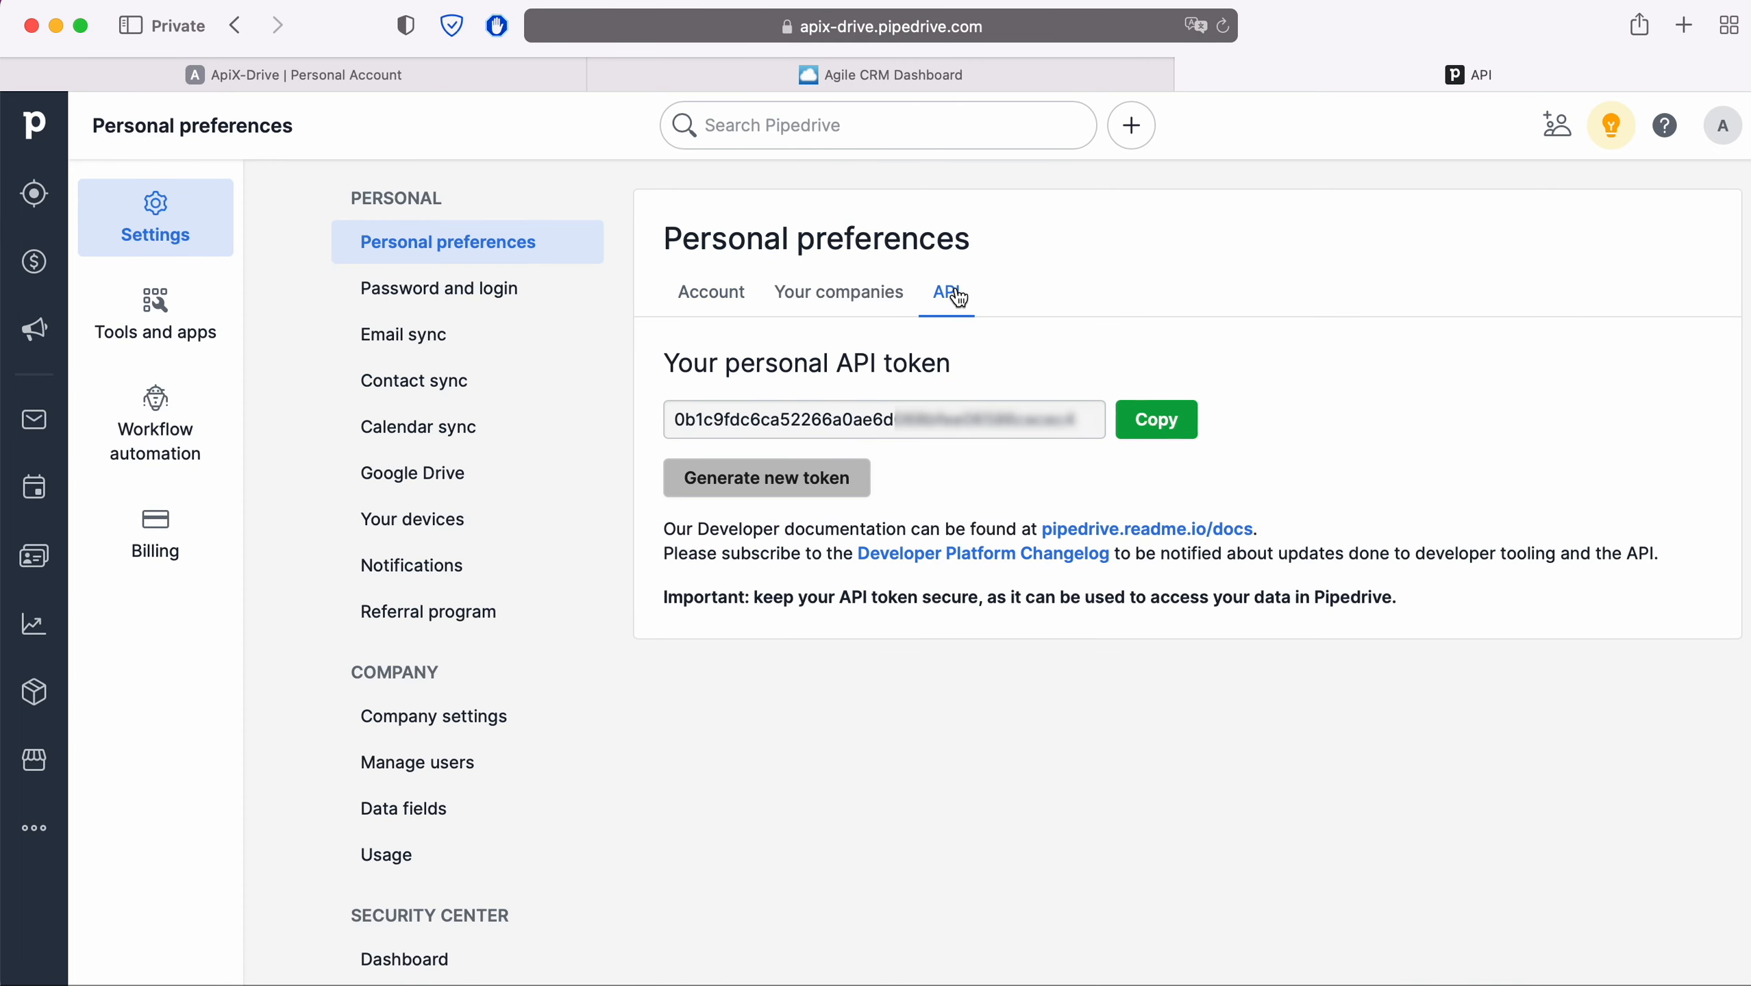
click(1155, 420)
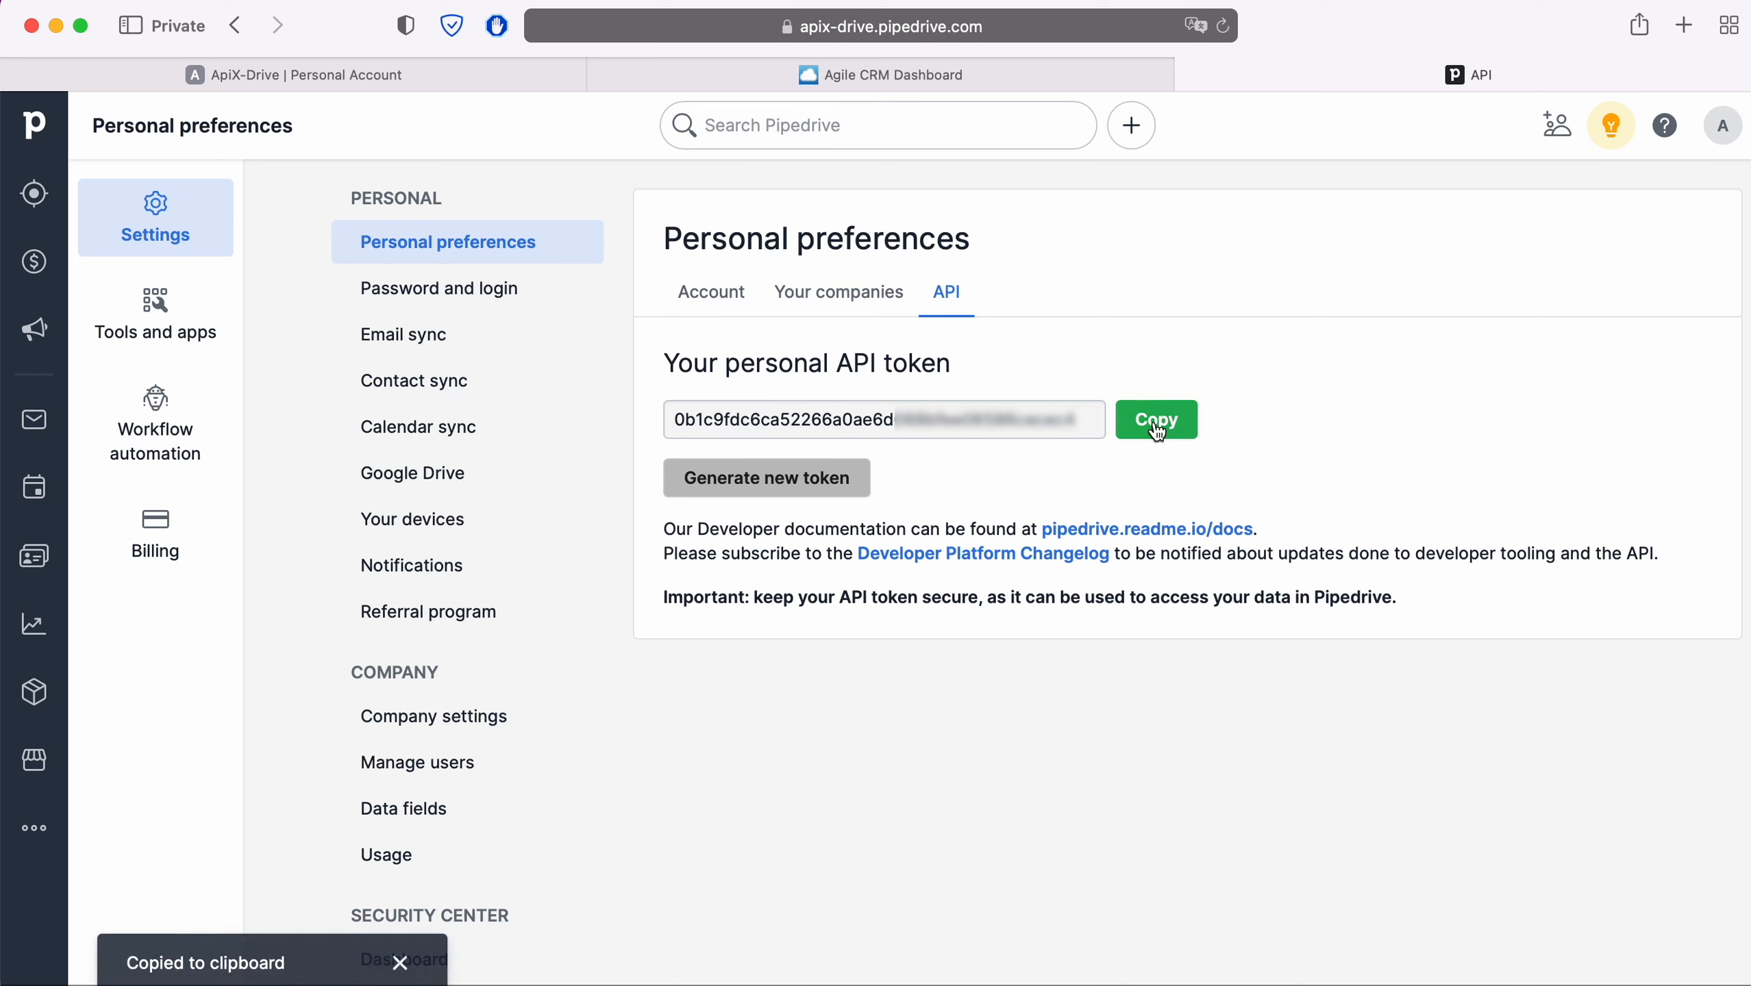
click(536, 88)
click(718, 659)
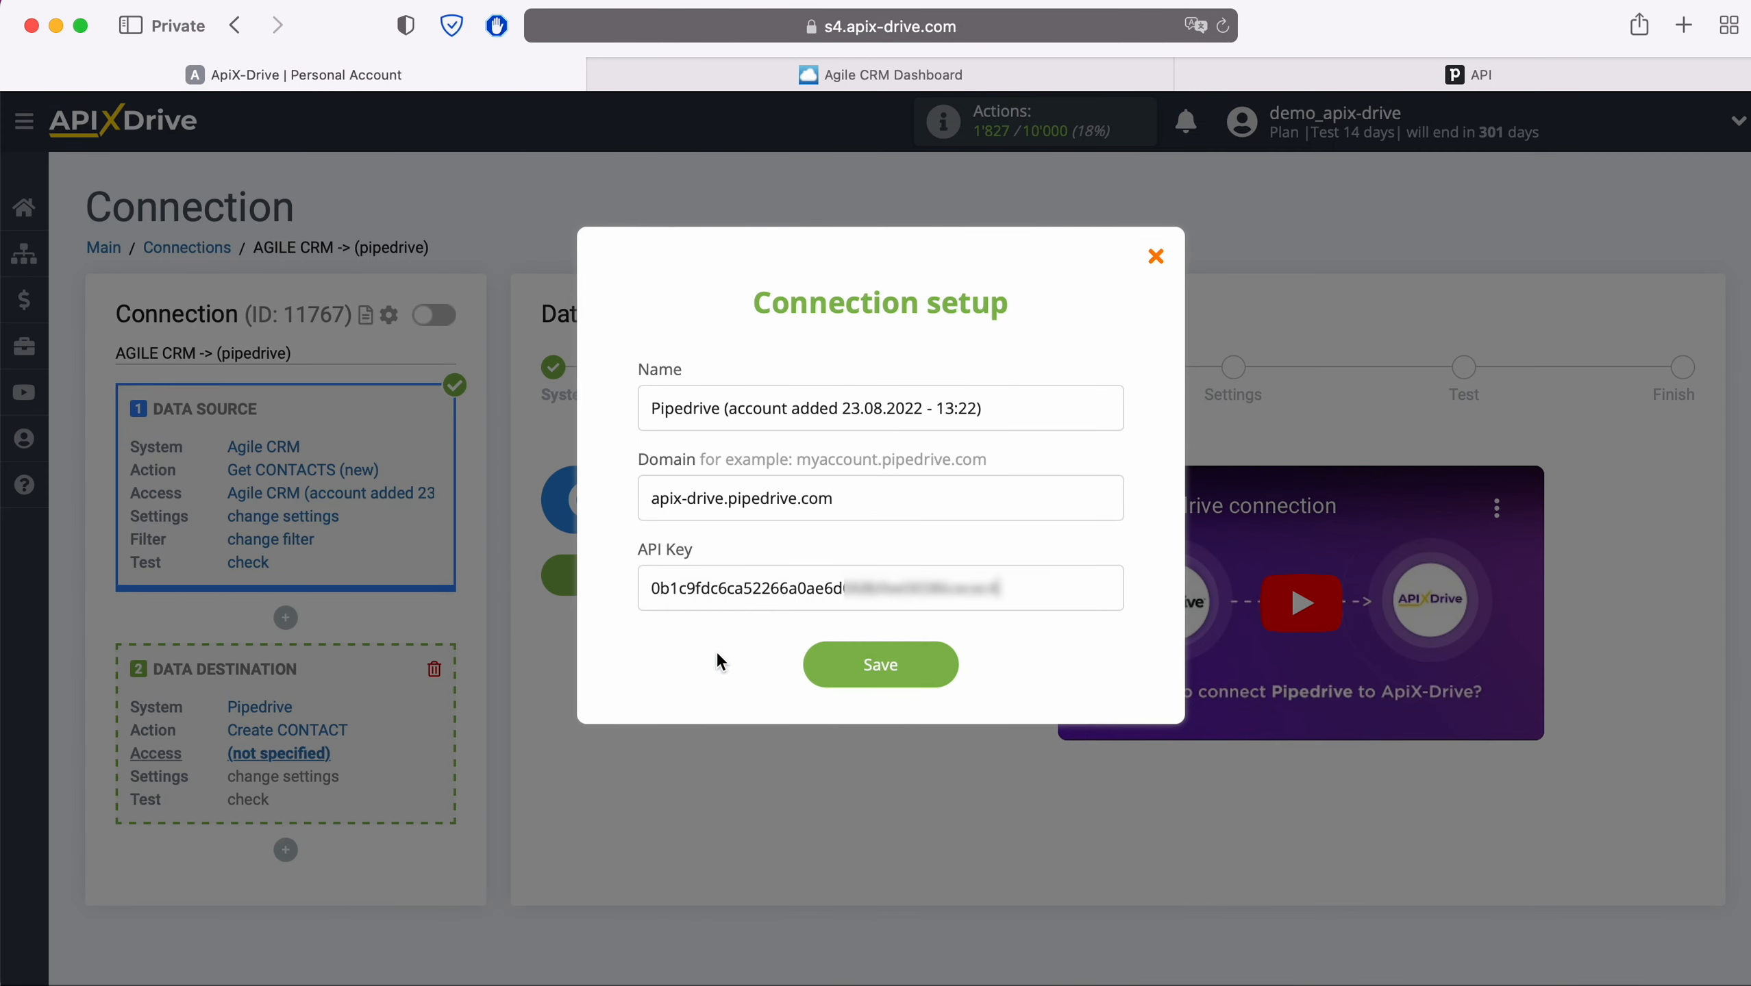
- Save the new Pipedrive account, select it as the destination login, and continue to Settings
click(946, 663)
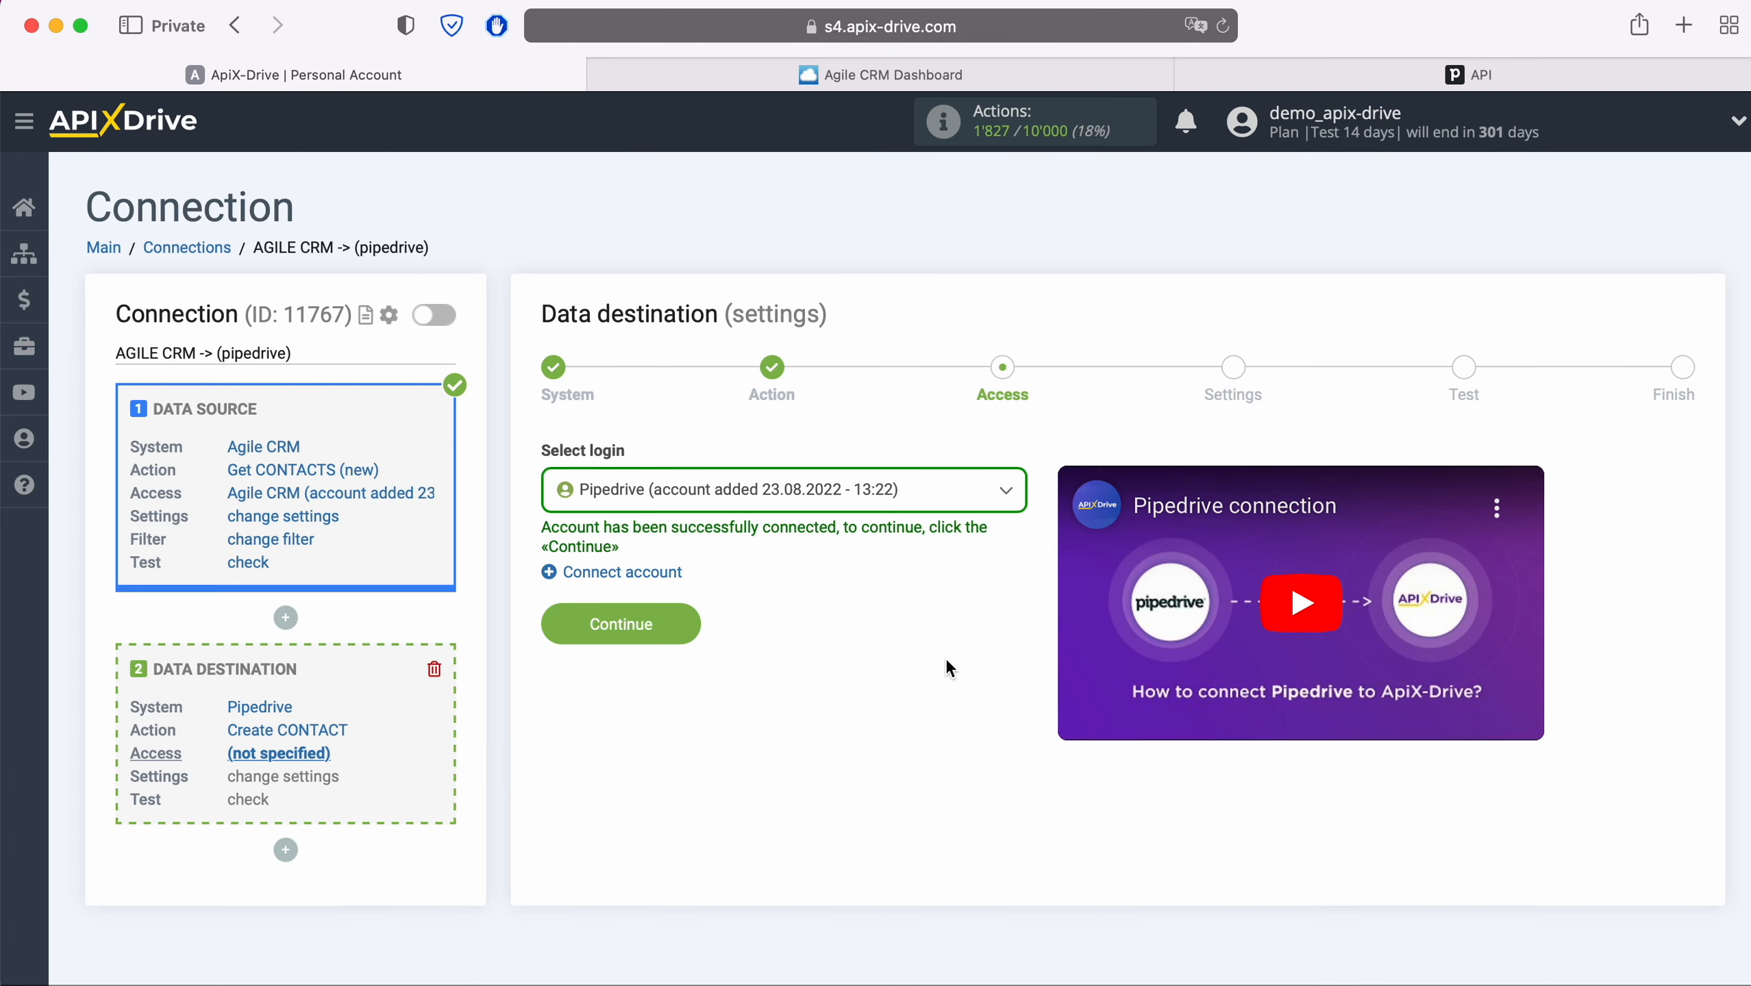
click(917, 492)
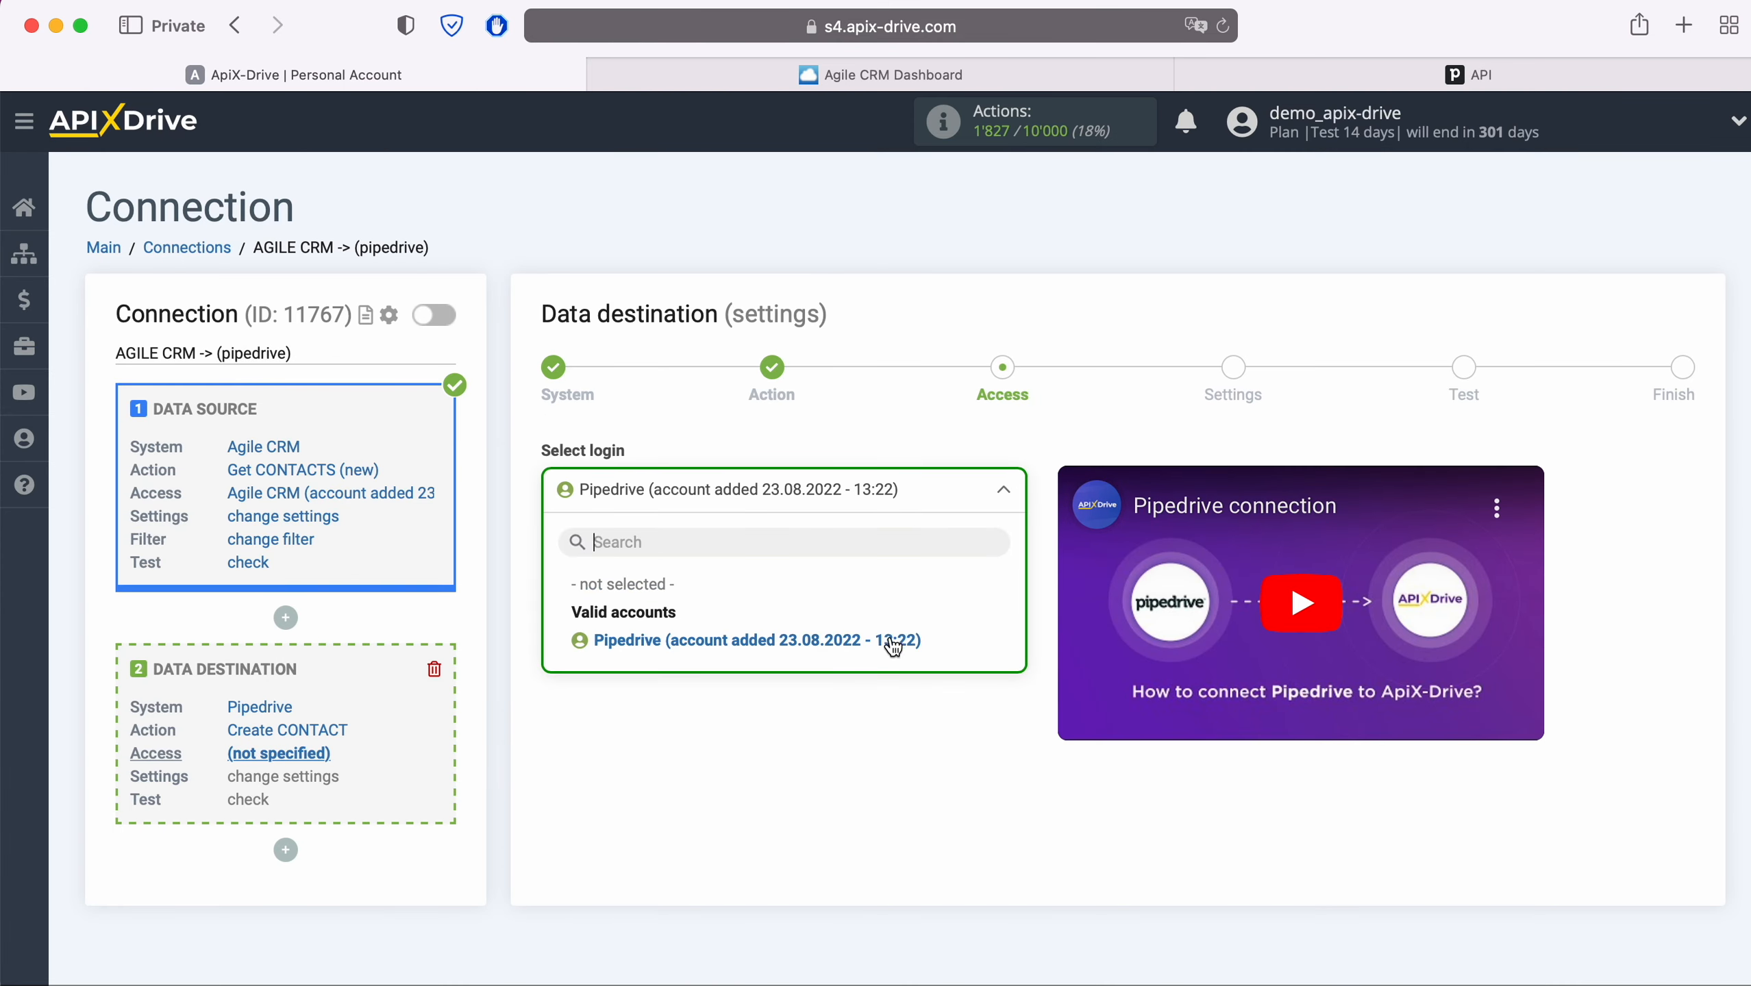
click(890, 639)
click(688, 629)
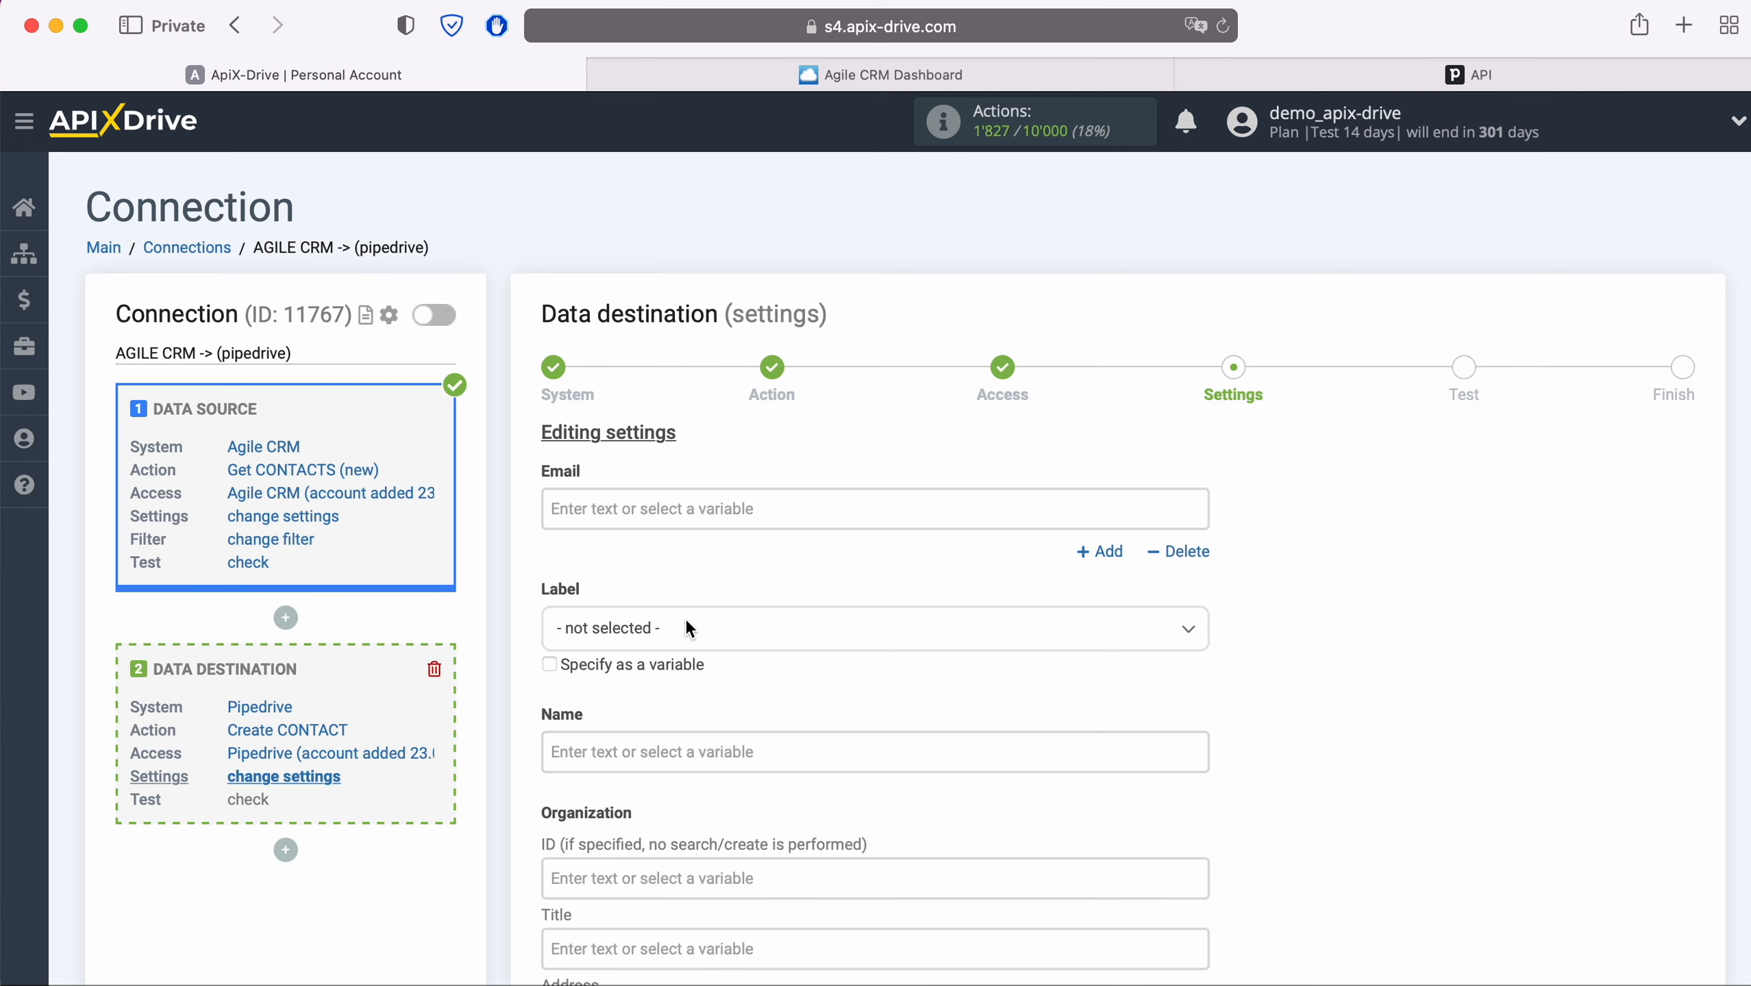
- Map the Agile CRM e-mail Value to Email and First name to Name
click(651, 515)
scroll(985, 573, down, 5)
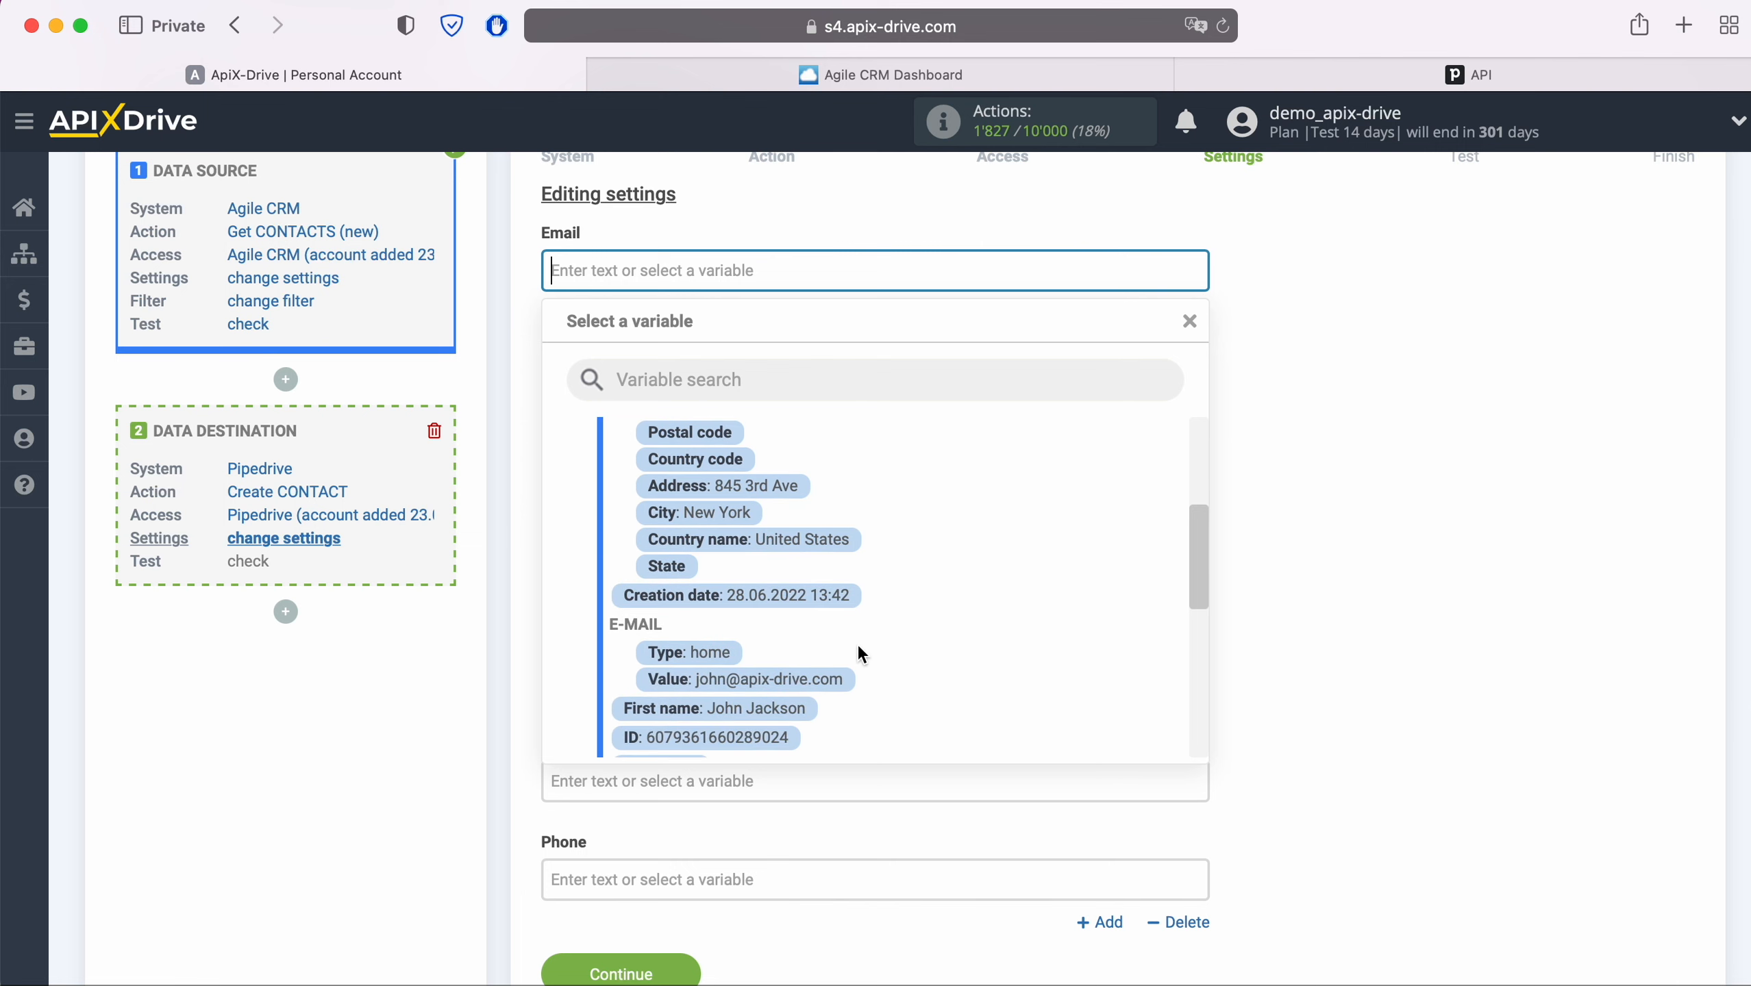
click(832, 681)
click(787, 525)
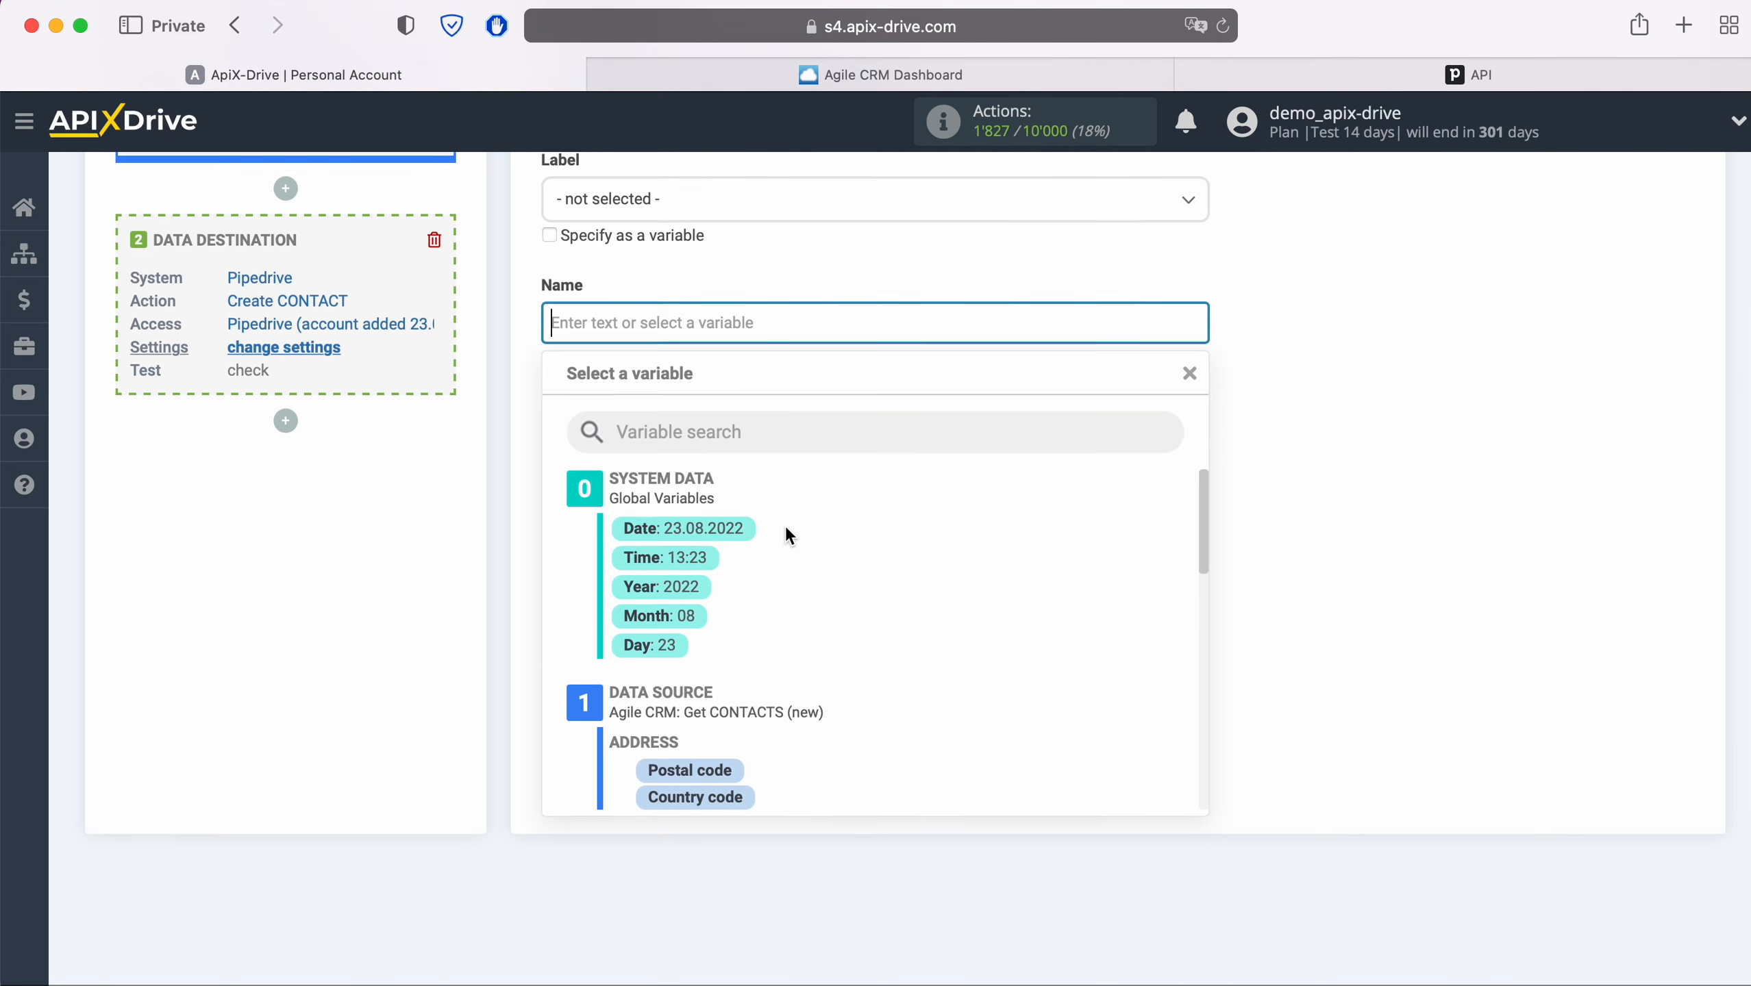
scroll(870, 542, down, 3)
scroll(871, 546, down, 5)
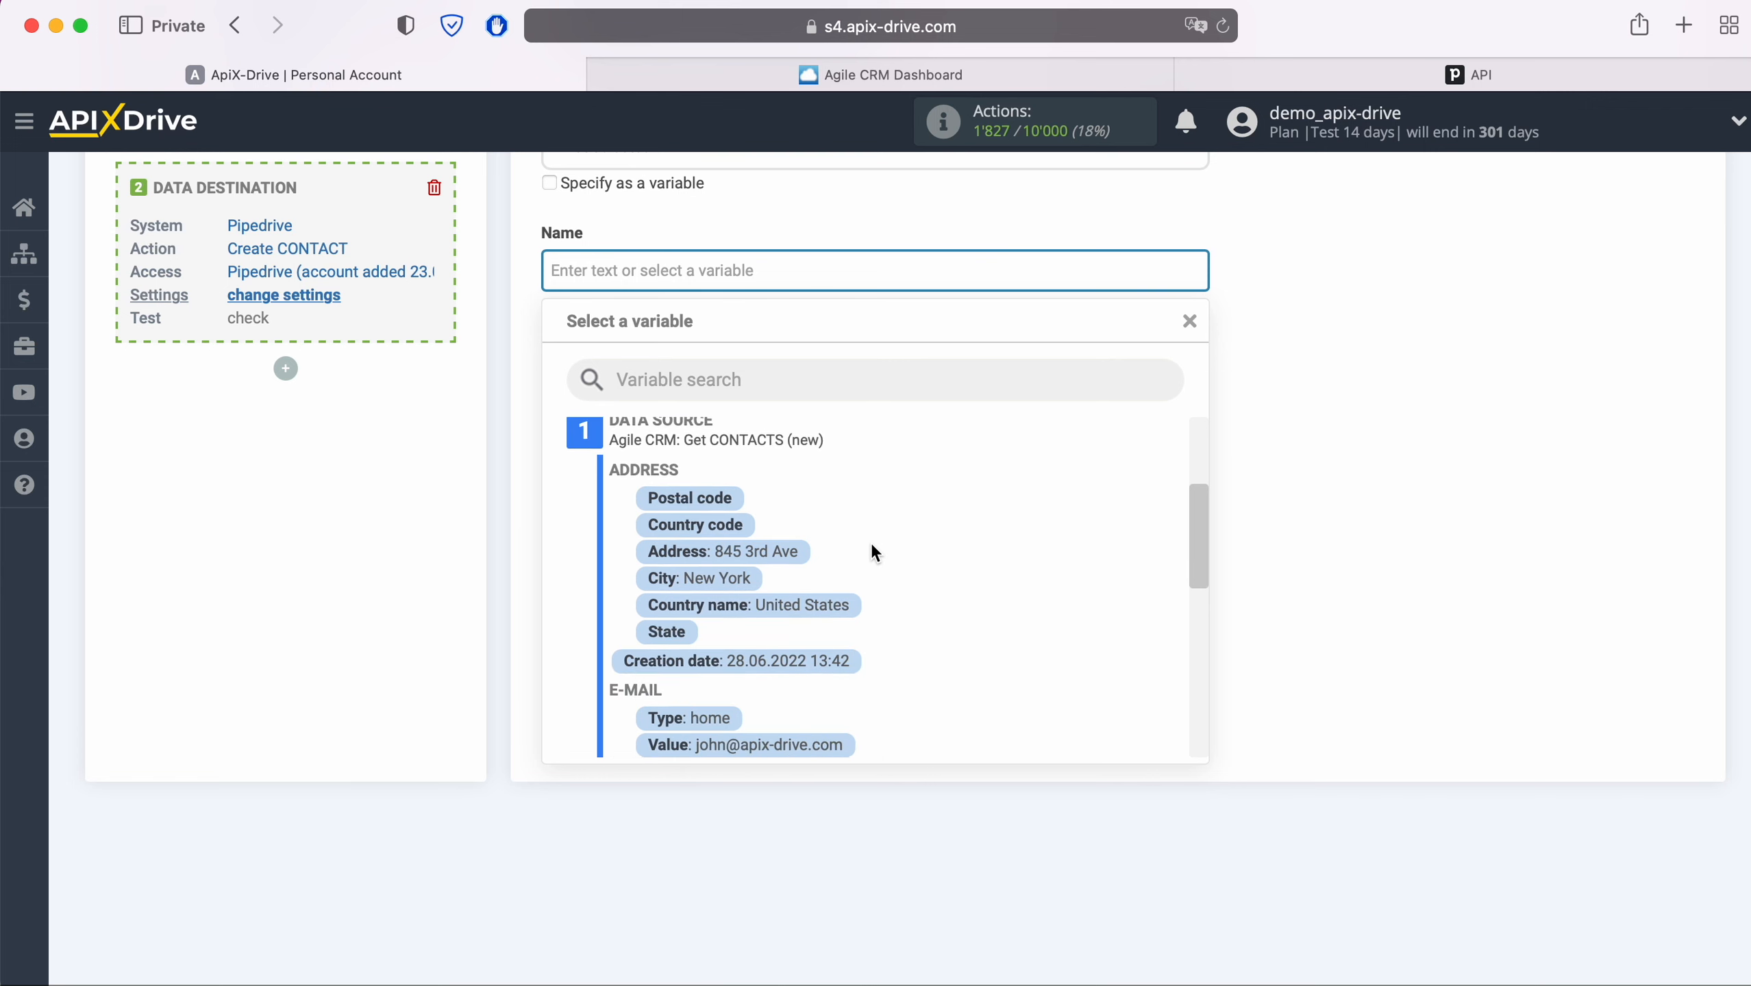
click(778, 689)
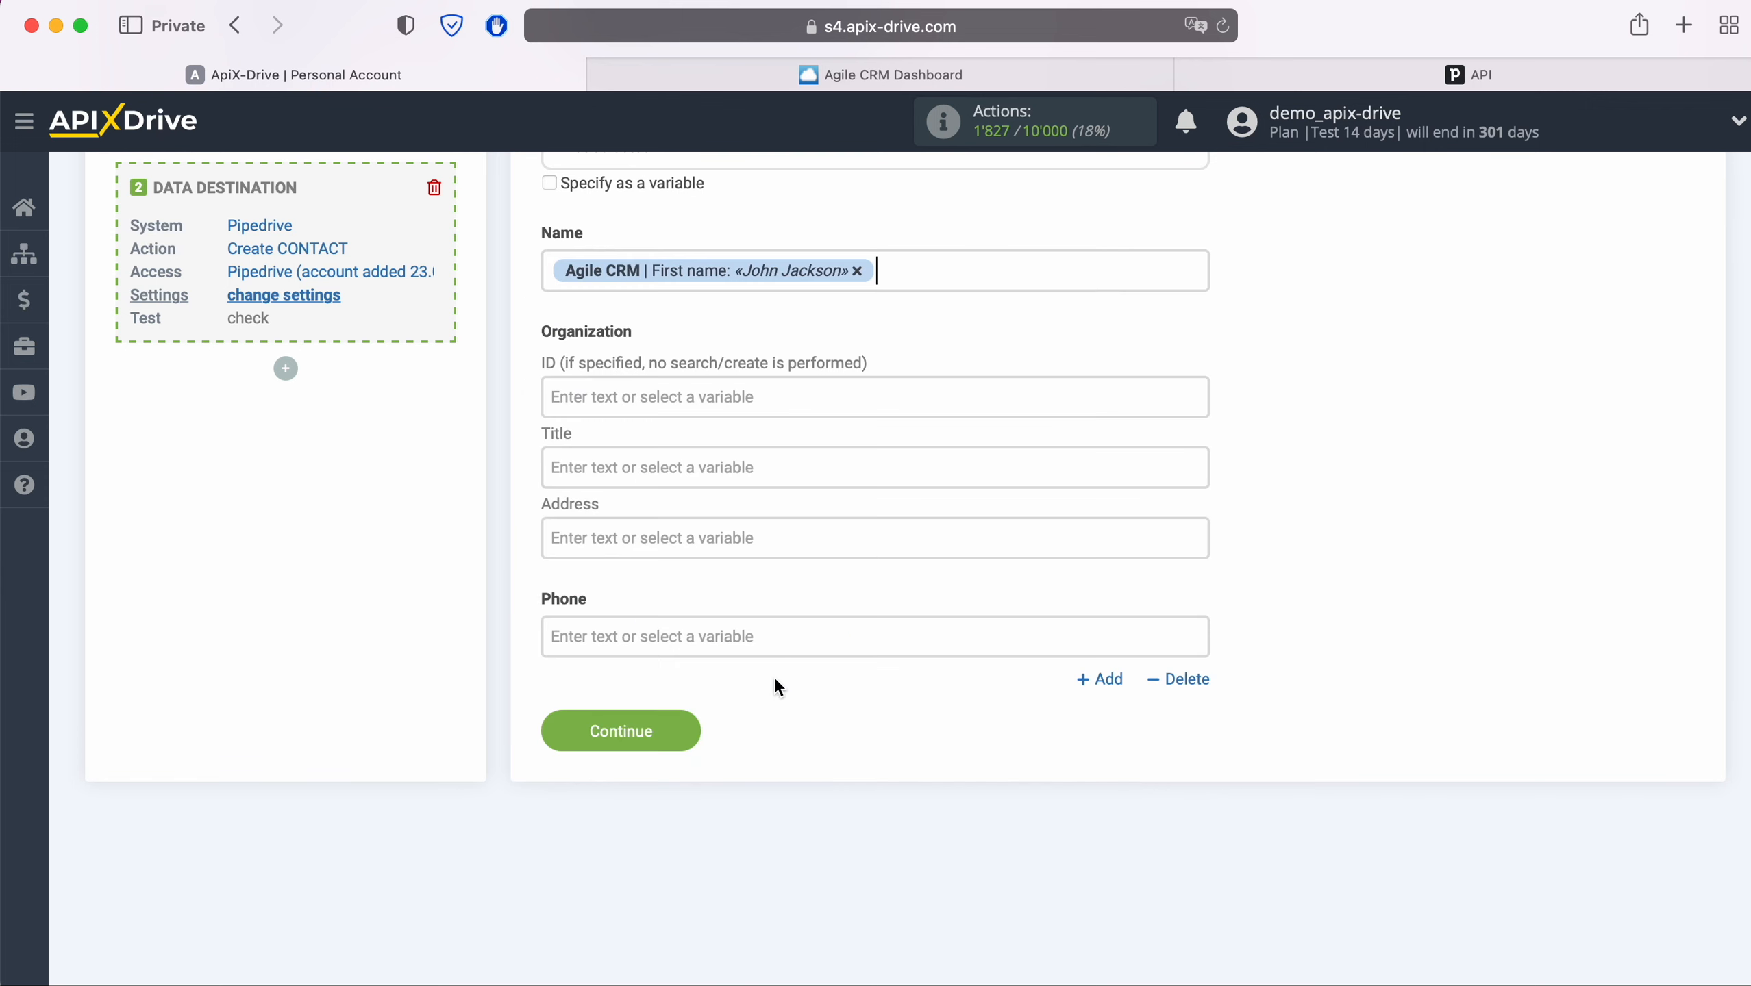
- Set the organization Title to 'New CONTACT from AgileCRM' followed by the First name variable
click(735, 473)
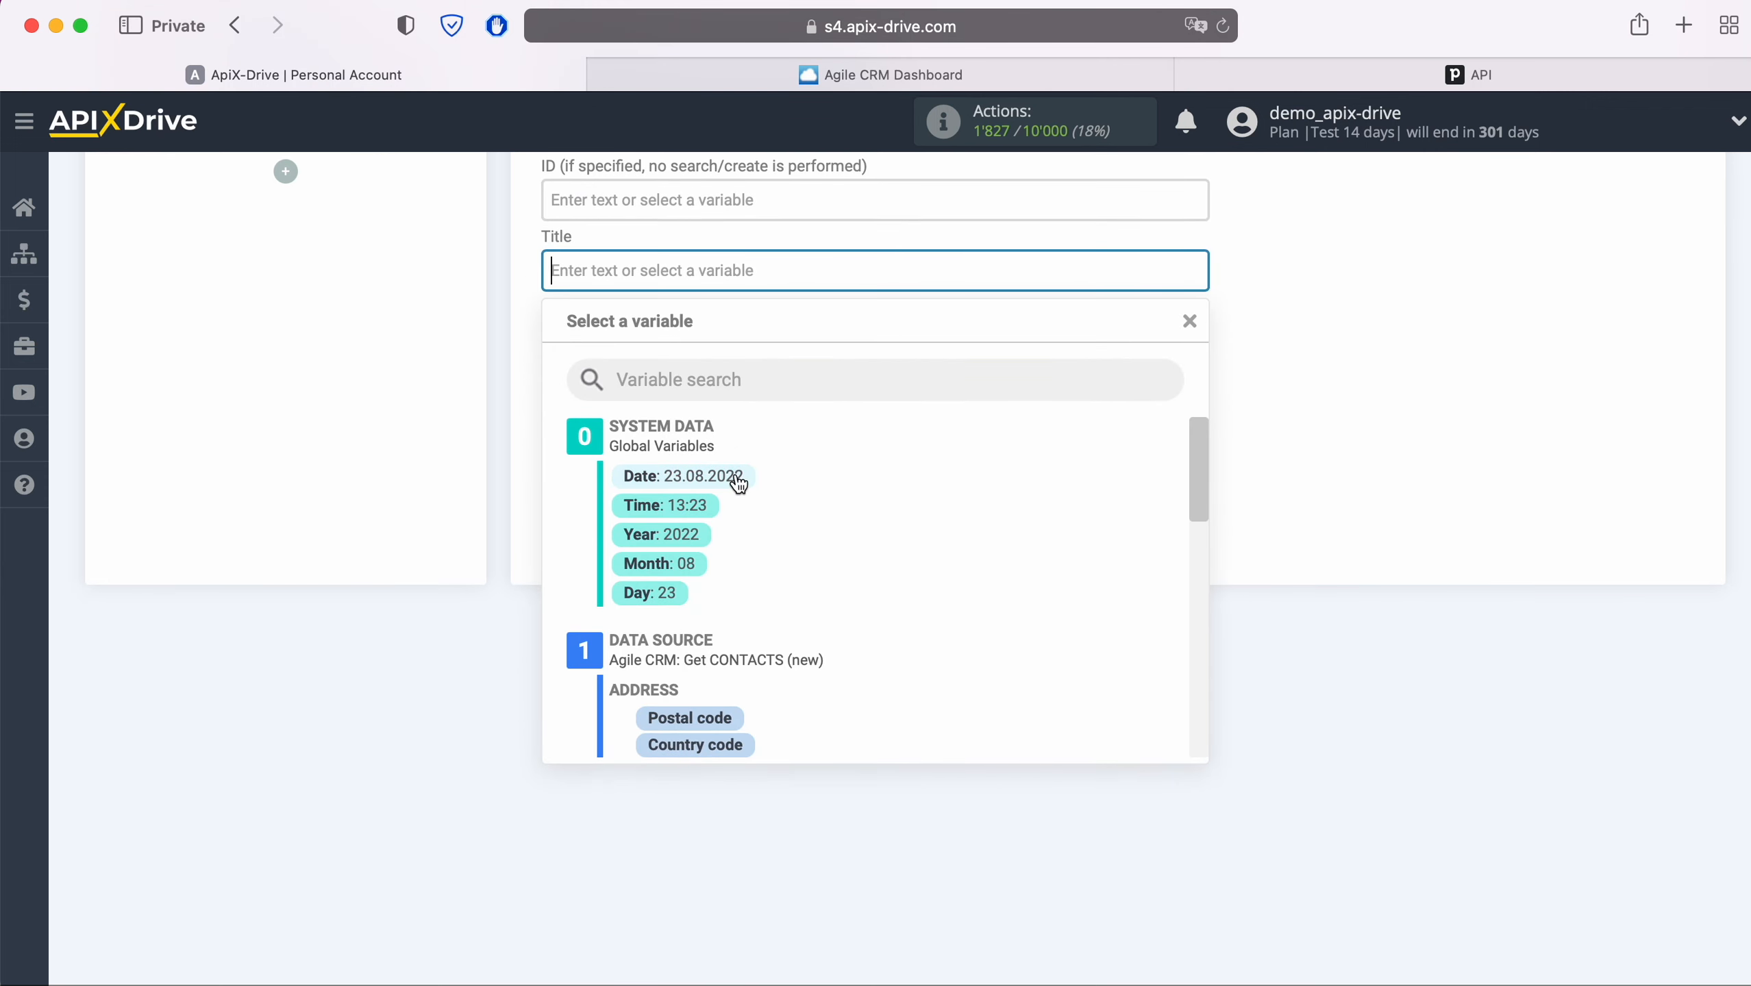
text(New CONTACT )
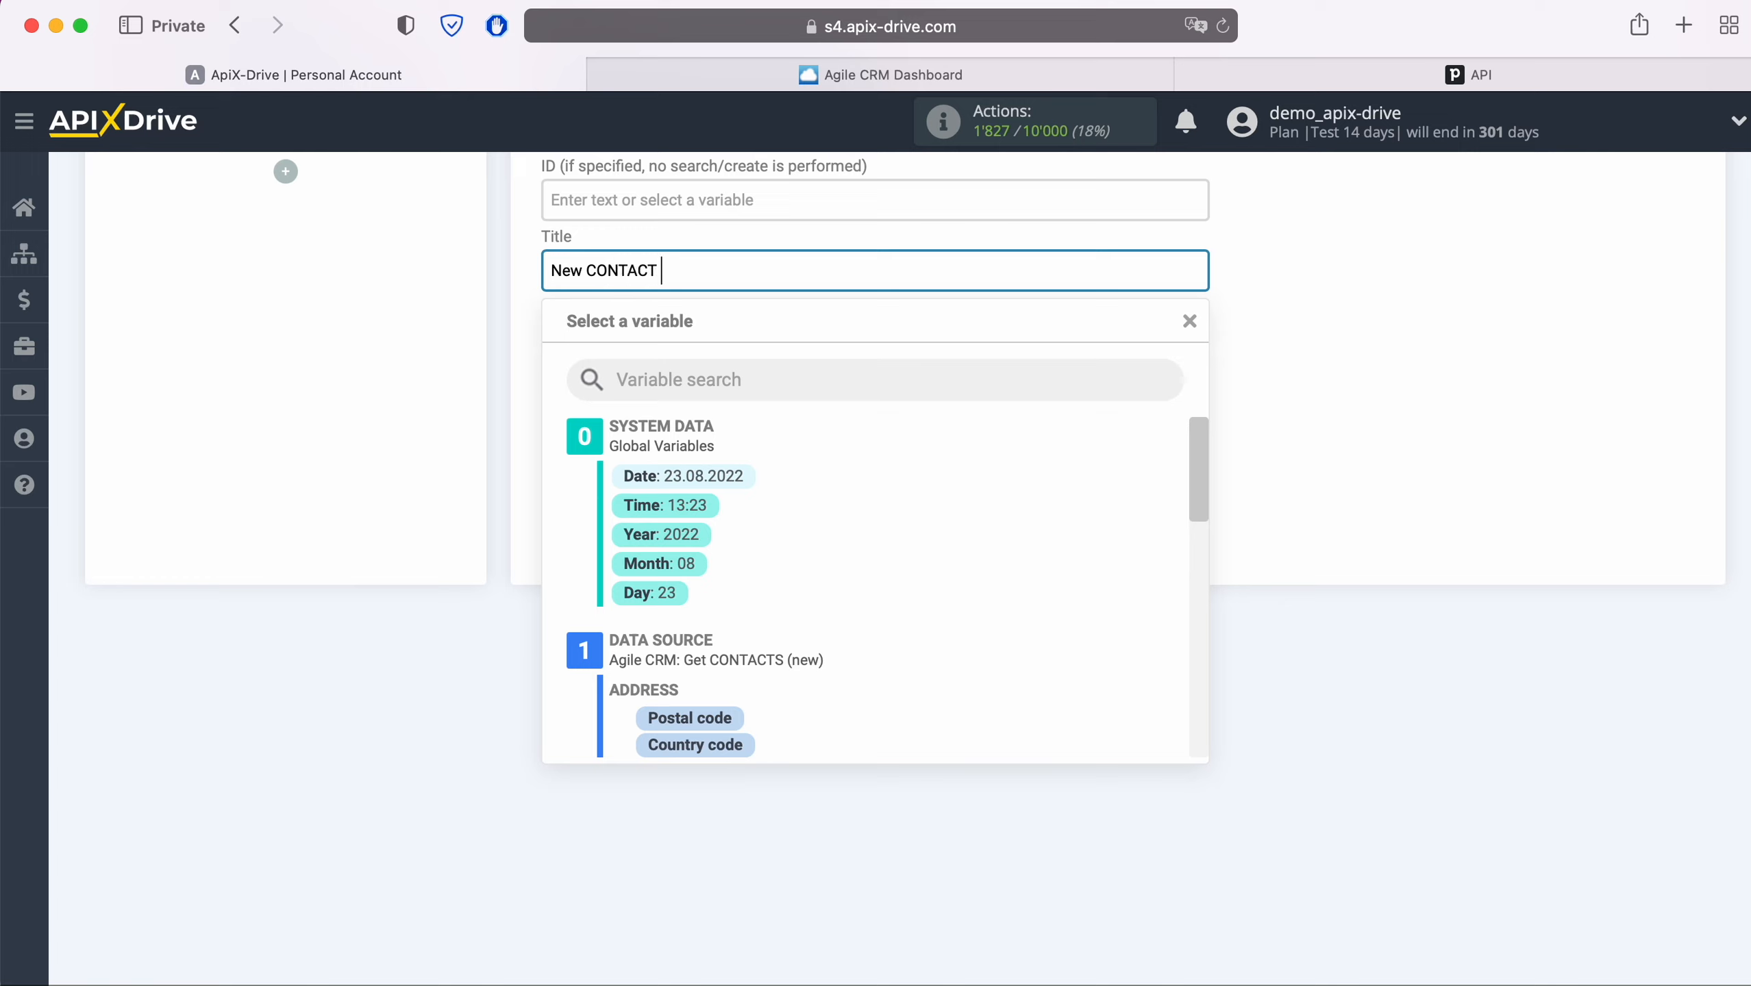
text(from AgileCRM)
scroll(893, 627, down, 2)
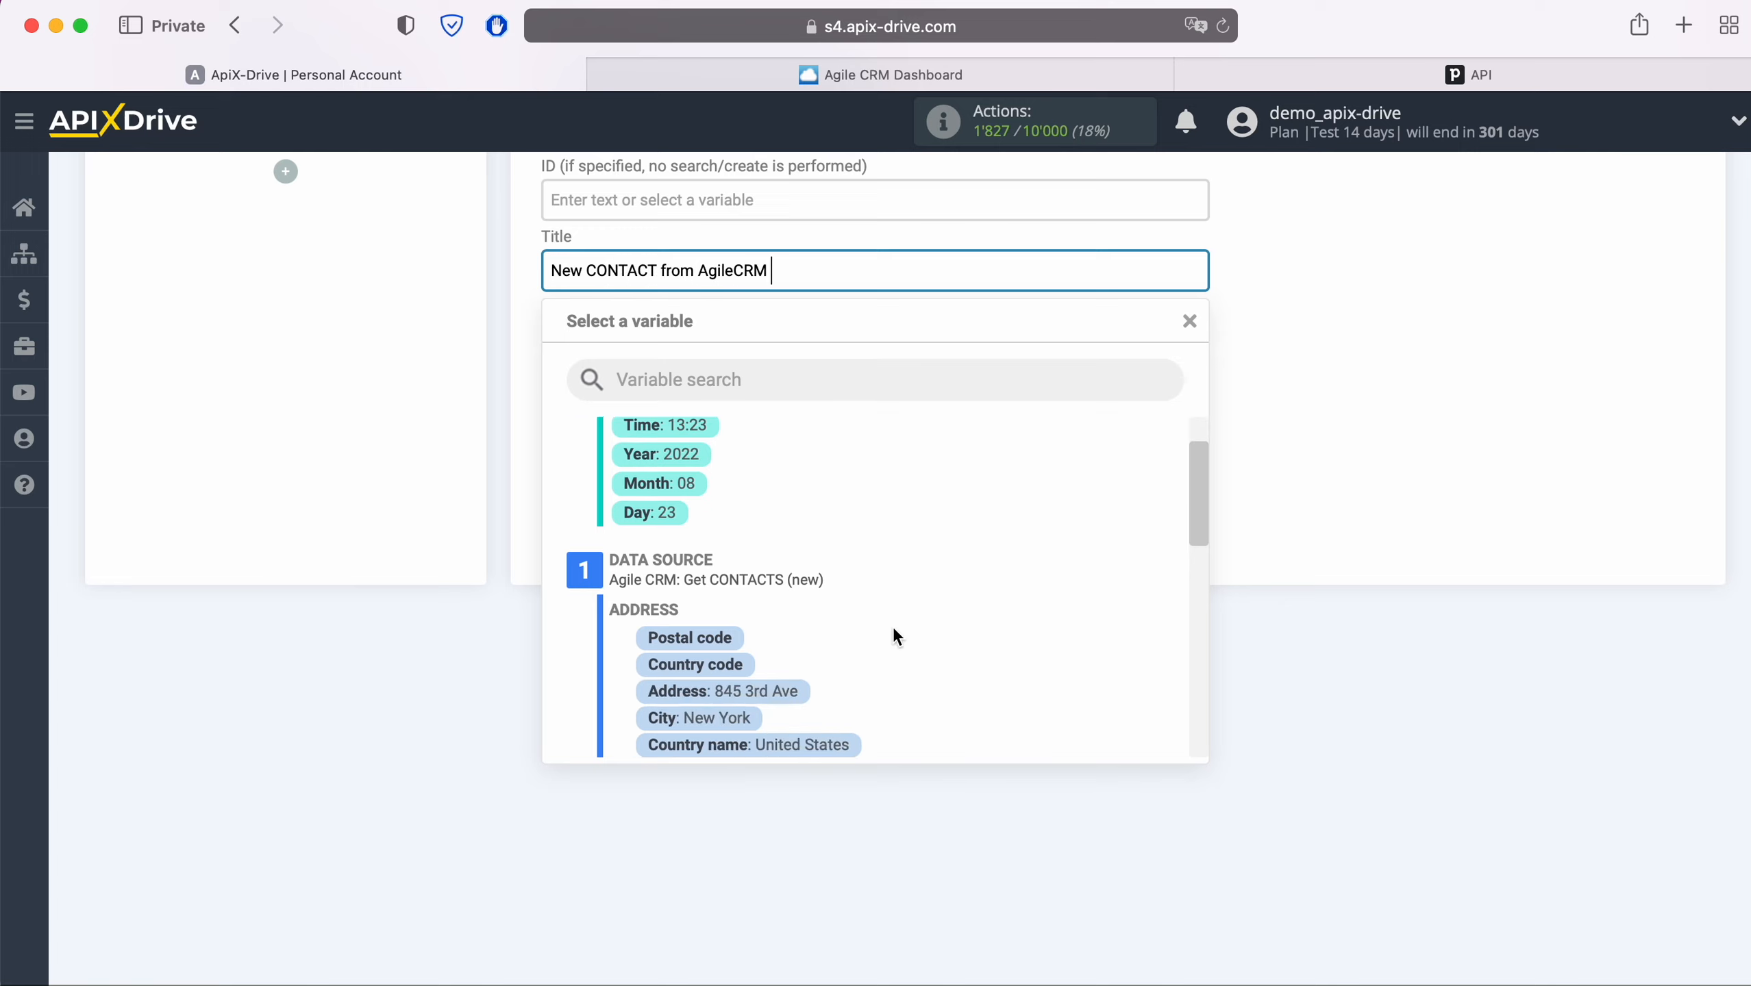
scroll(894, 629, down, 5)
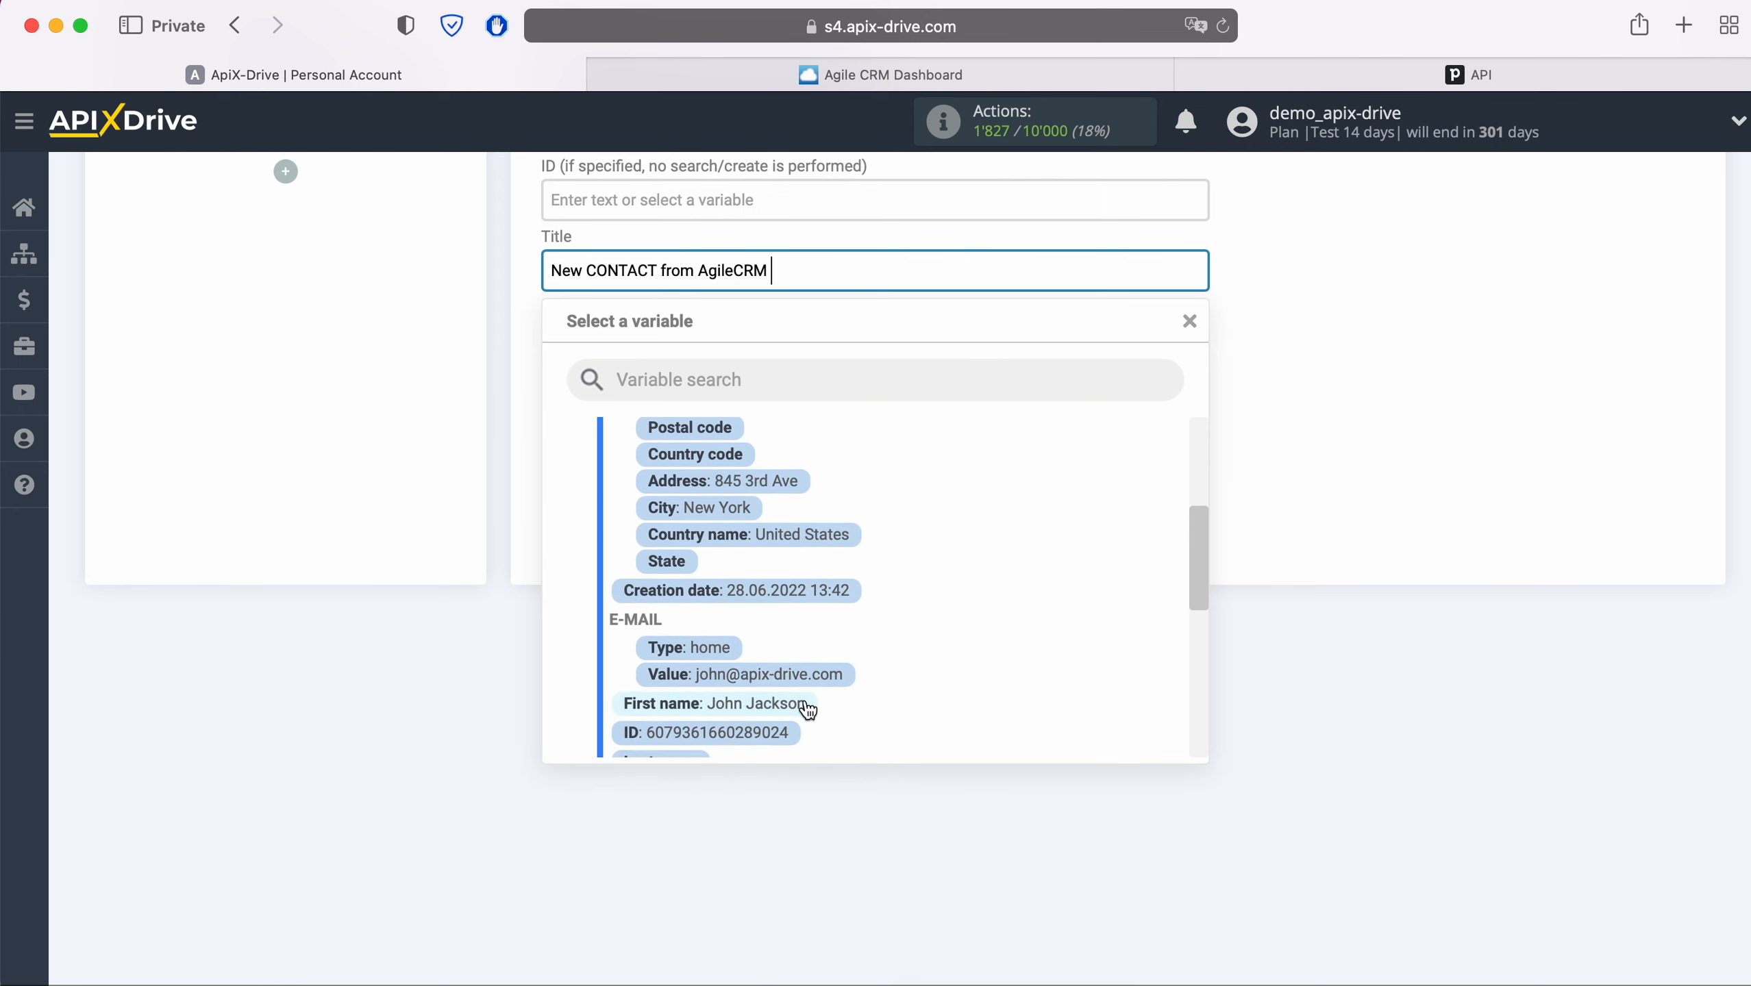
click(801, 702)
- Map the Agile CRM phone Value to Phone and save the field mapping
click(730, 442)
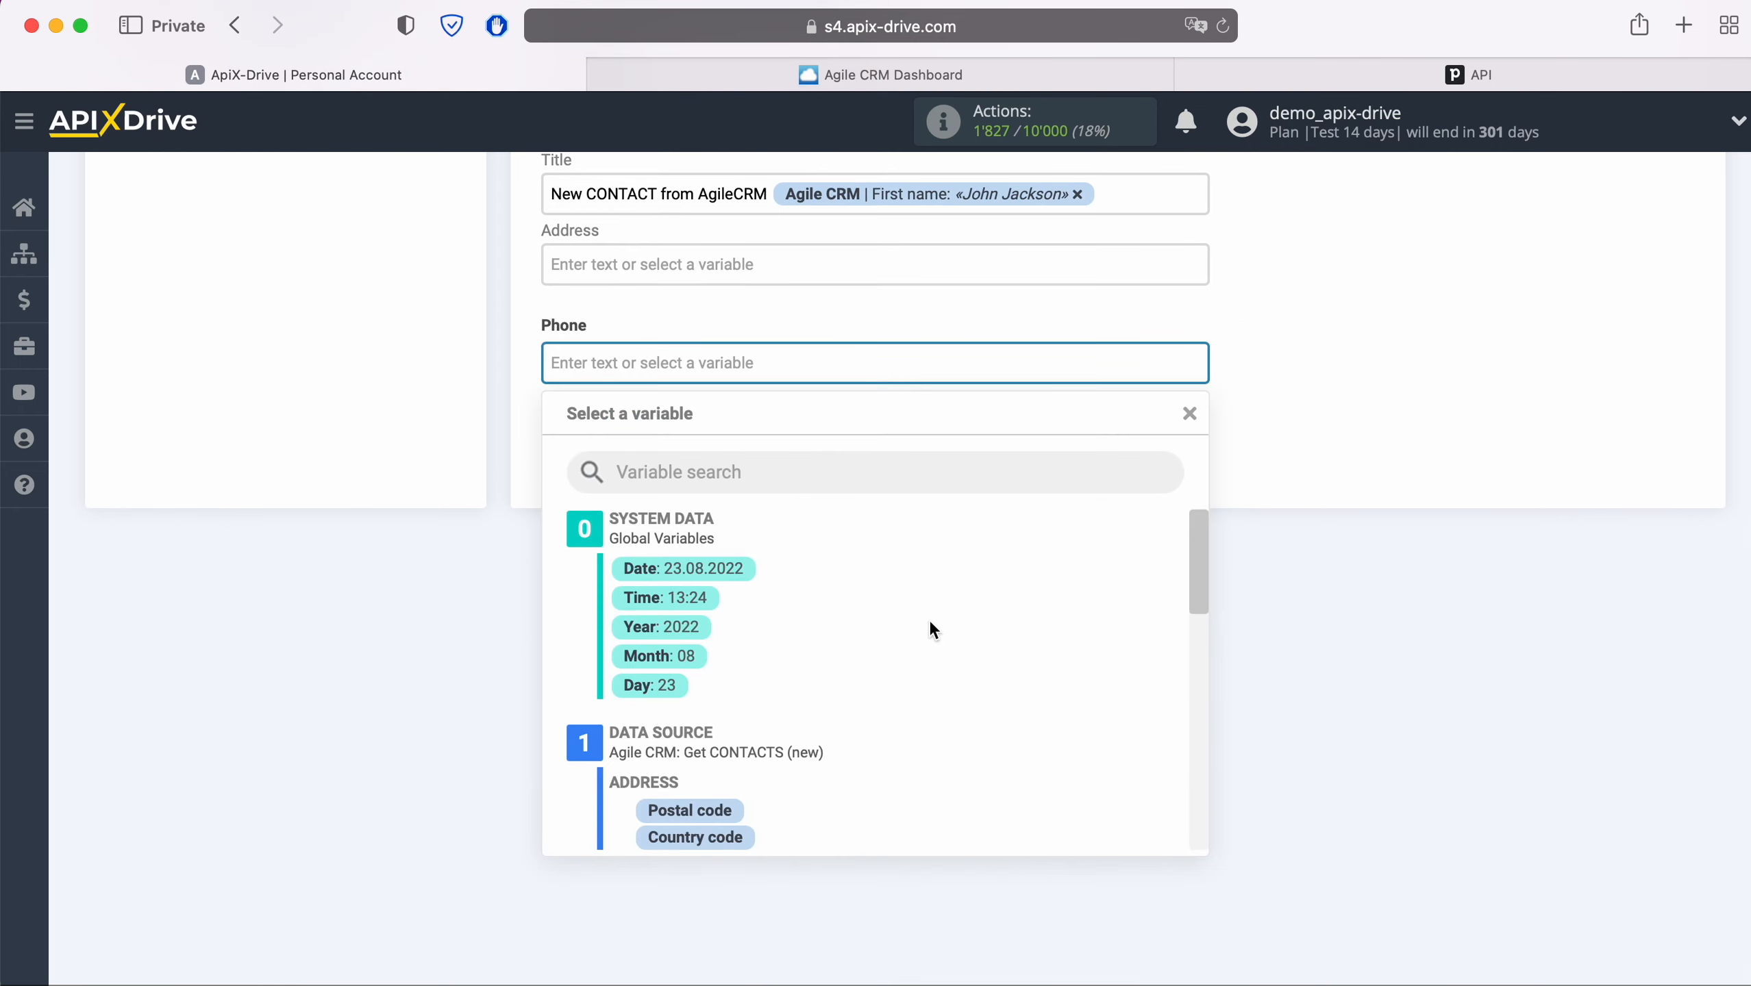
scroll(930, 623, down, 9)
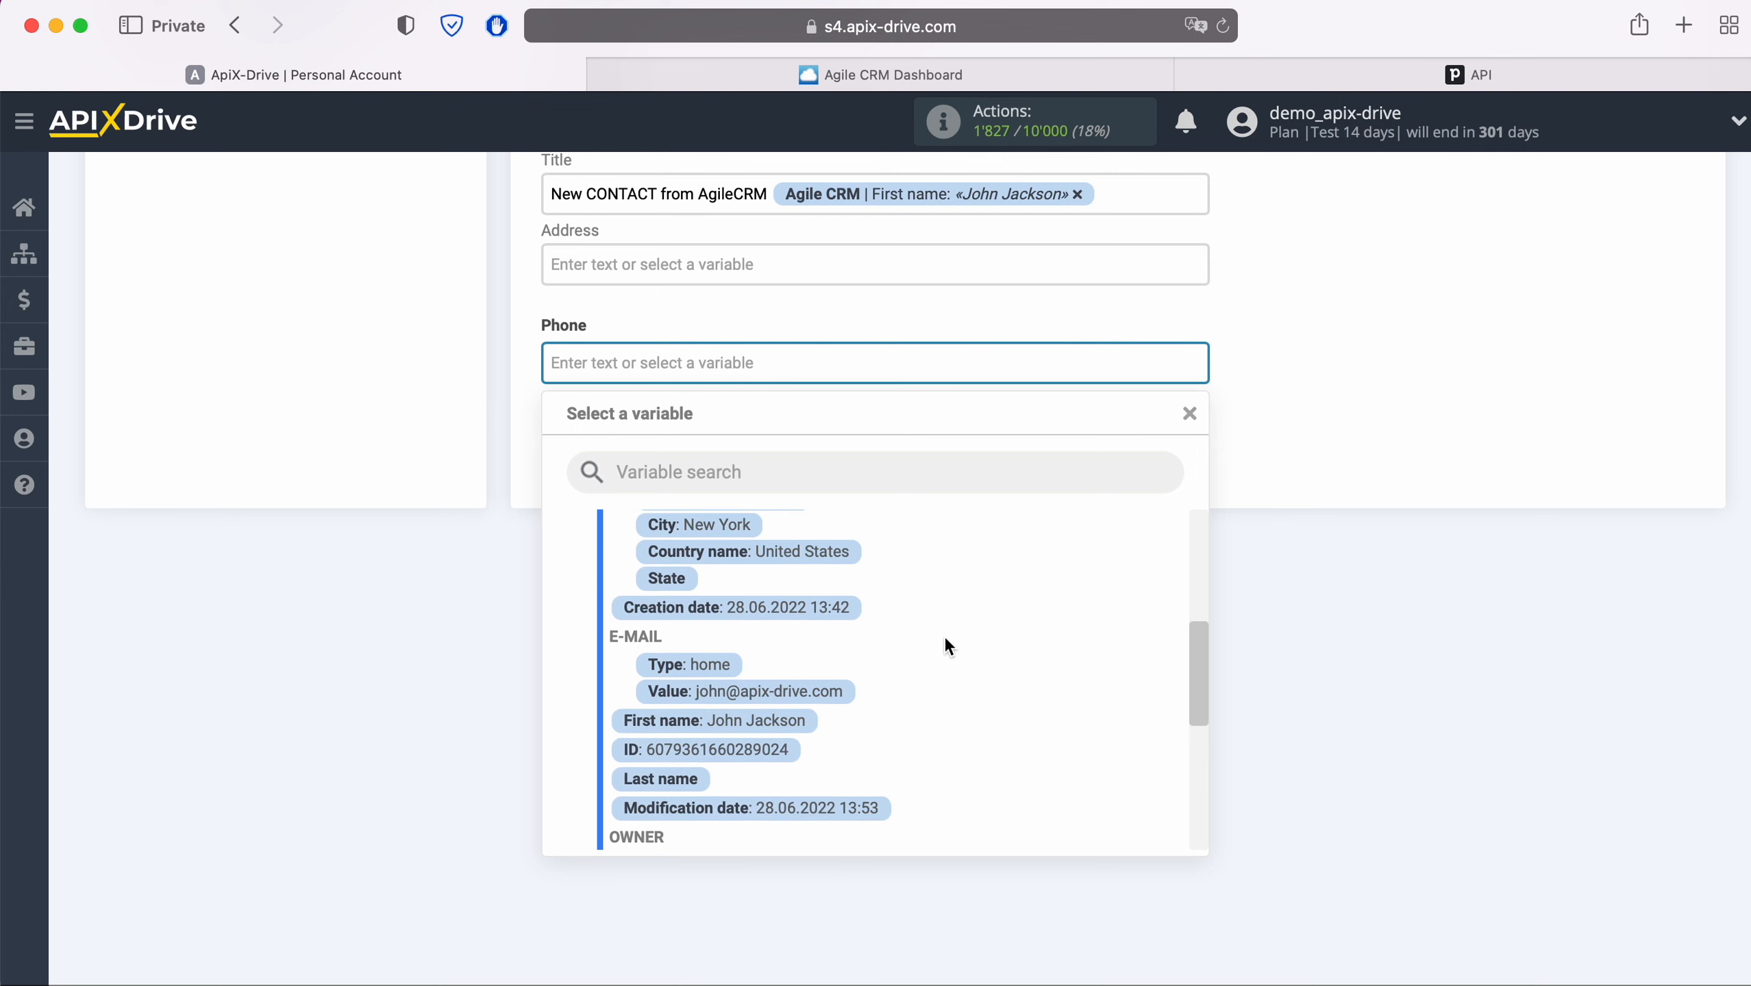
scroll(946, 641, down, 6)
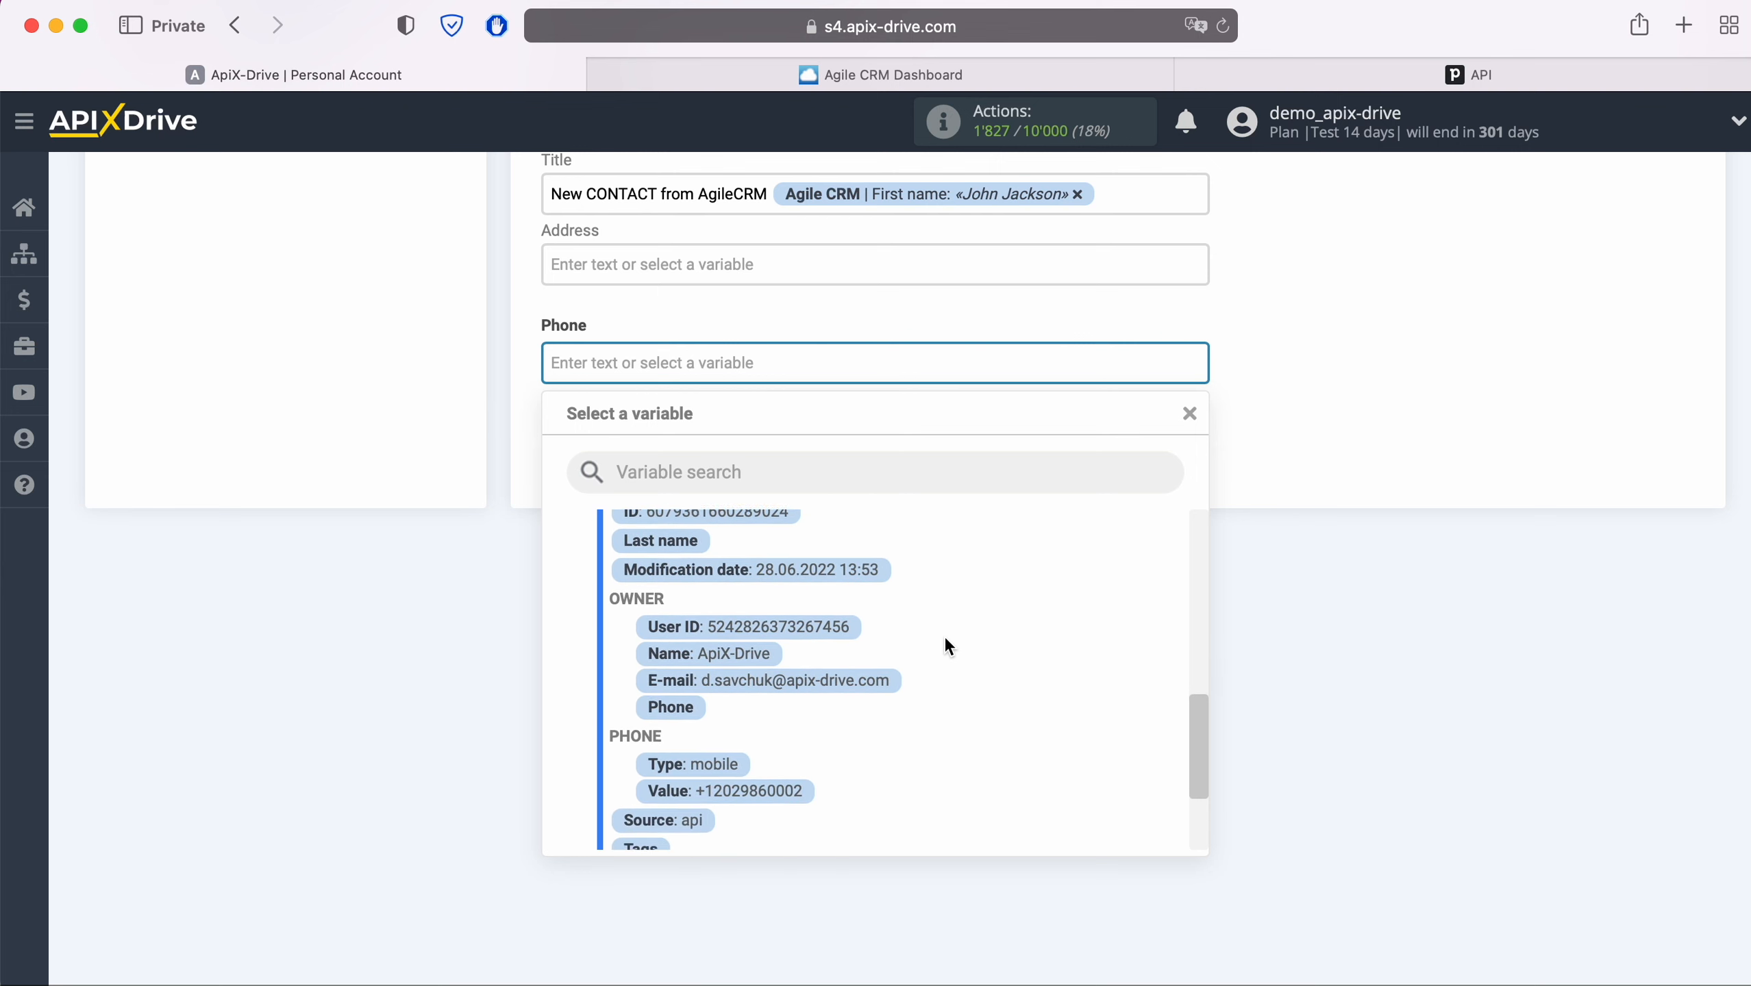
click(794, 792)
scroll(1267, 738, up, 7)
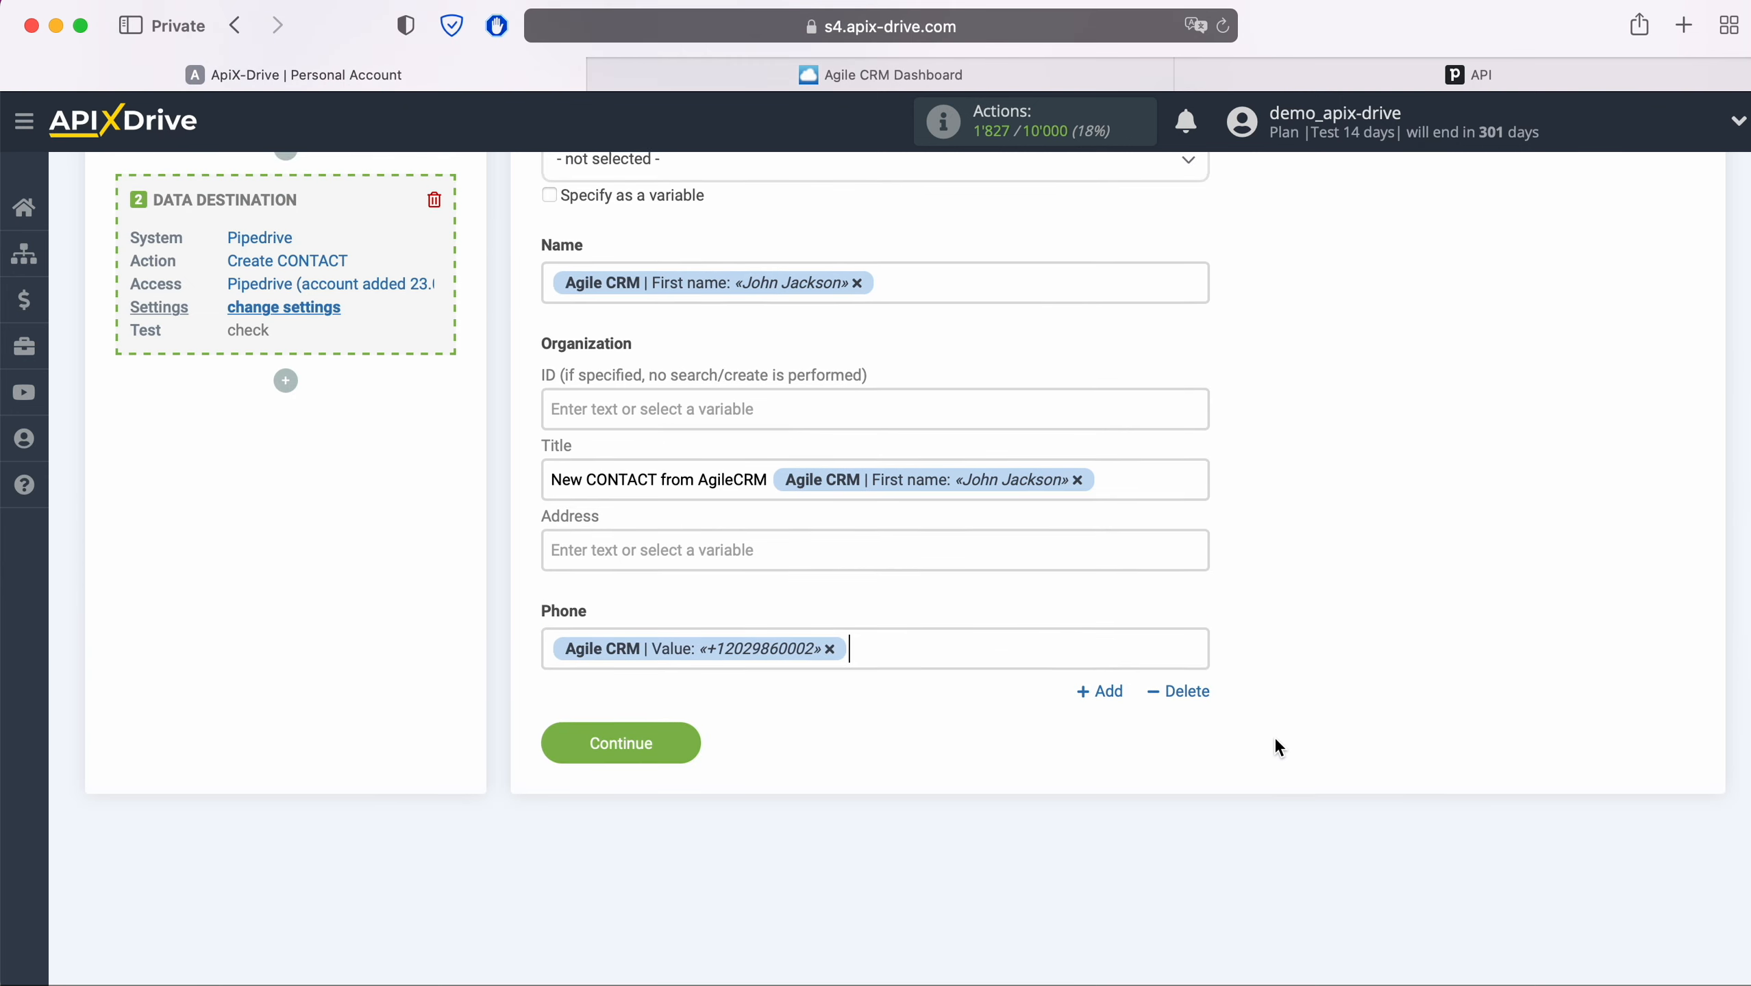
scroll(1274, 736, up, 4)
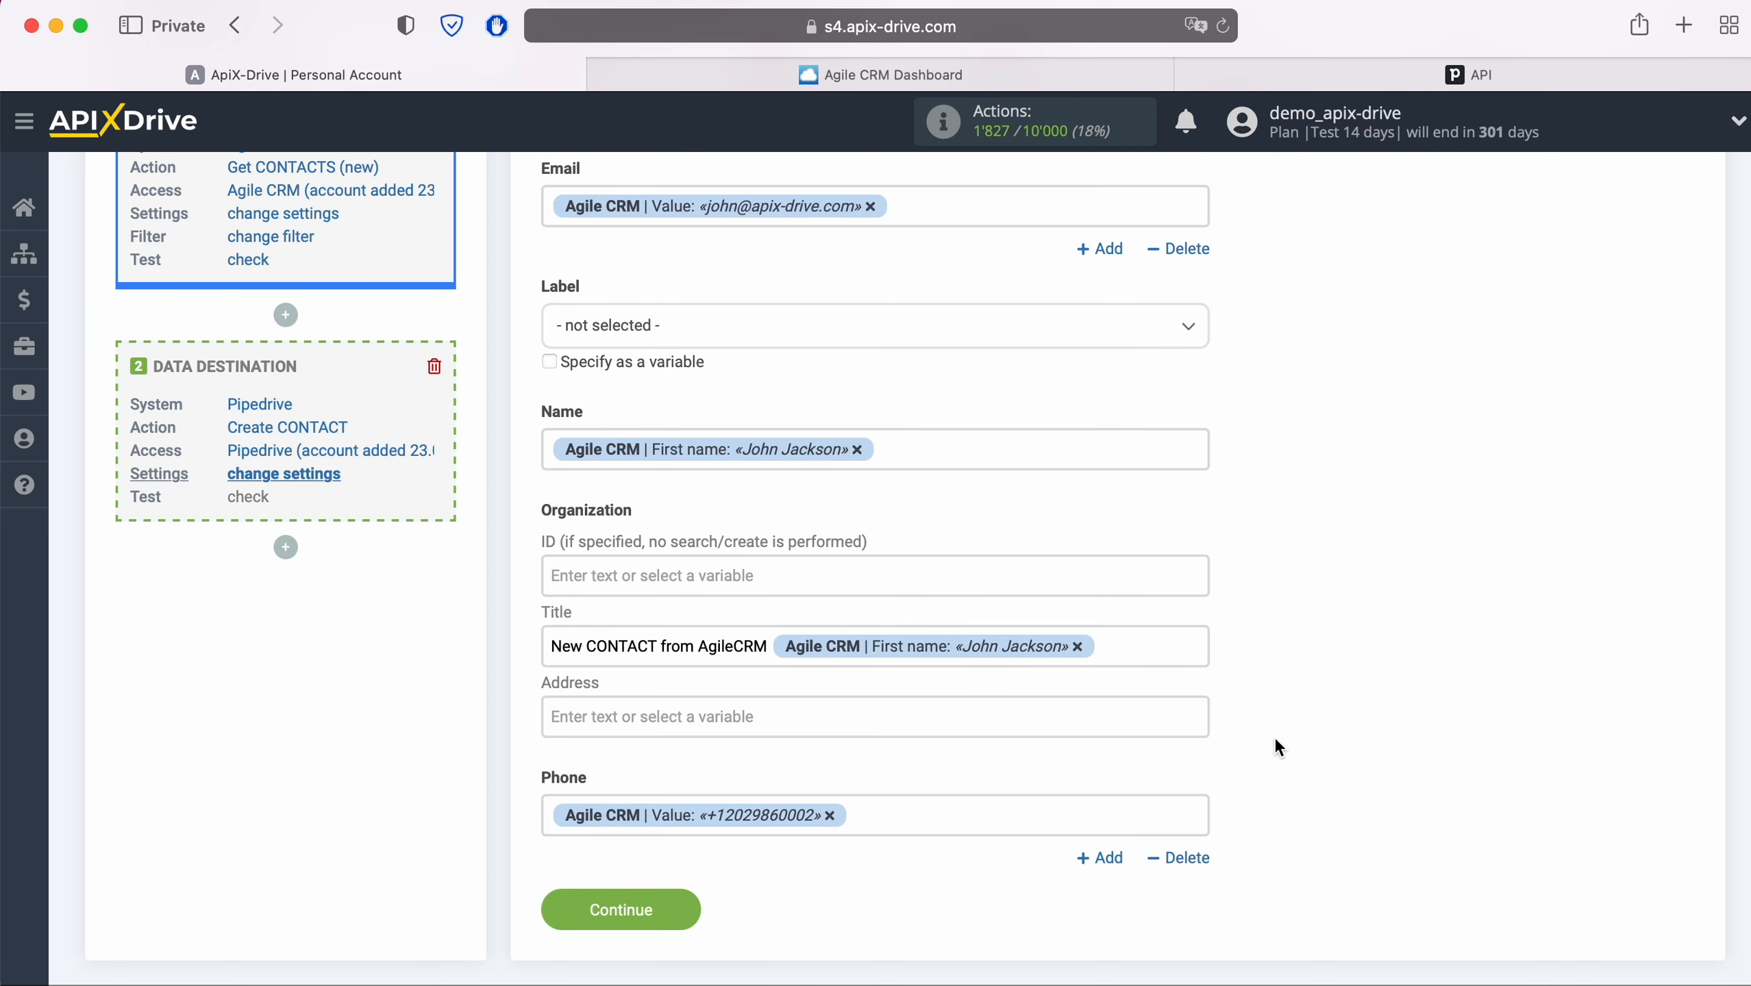
click(686, 905)
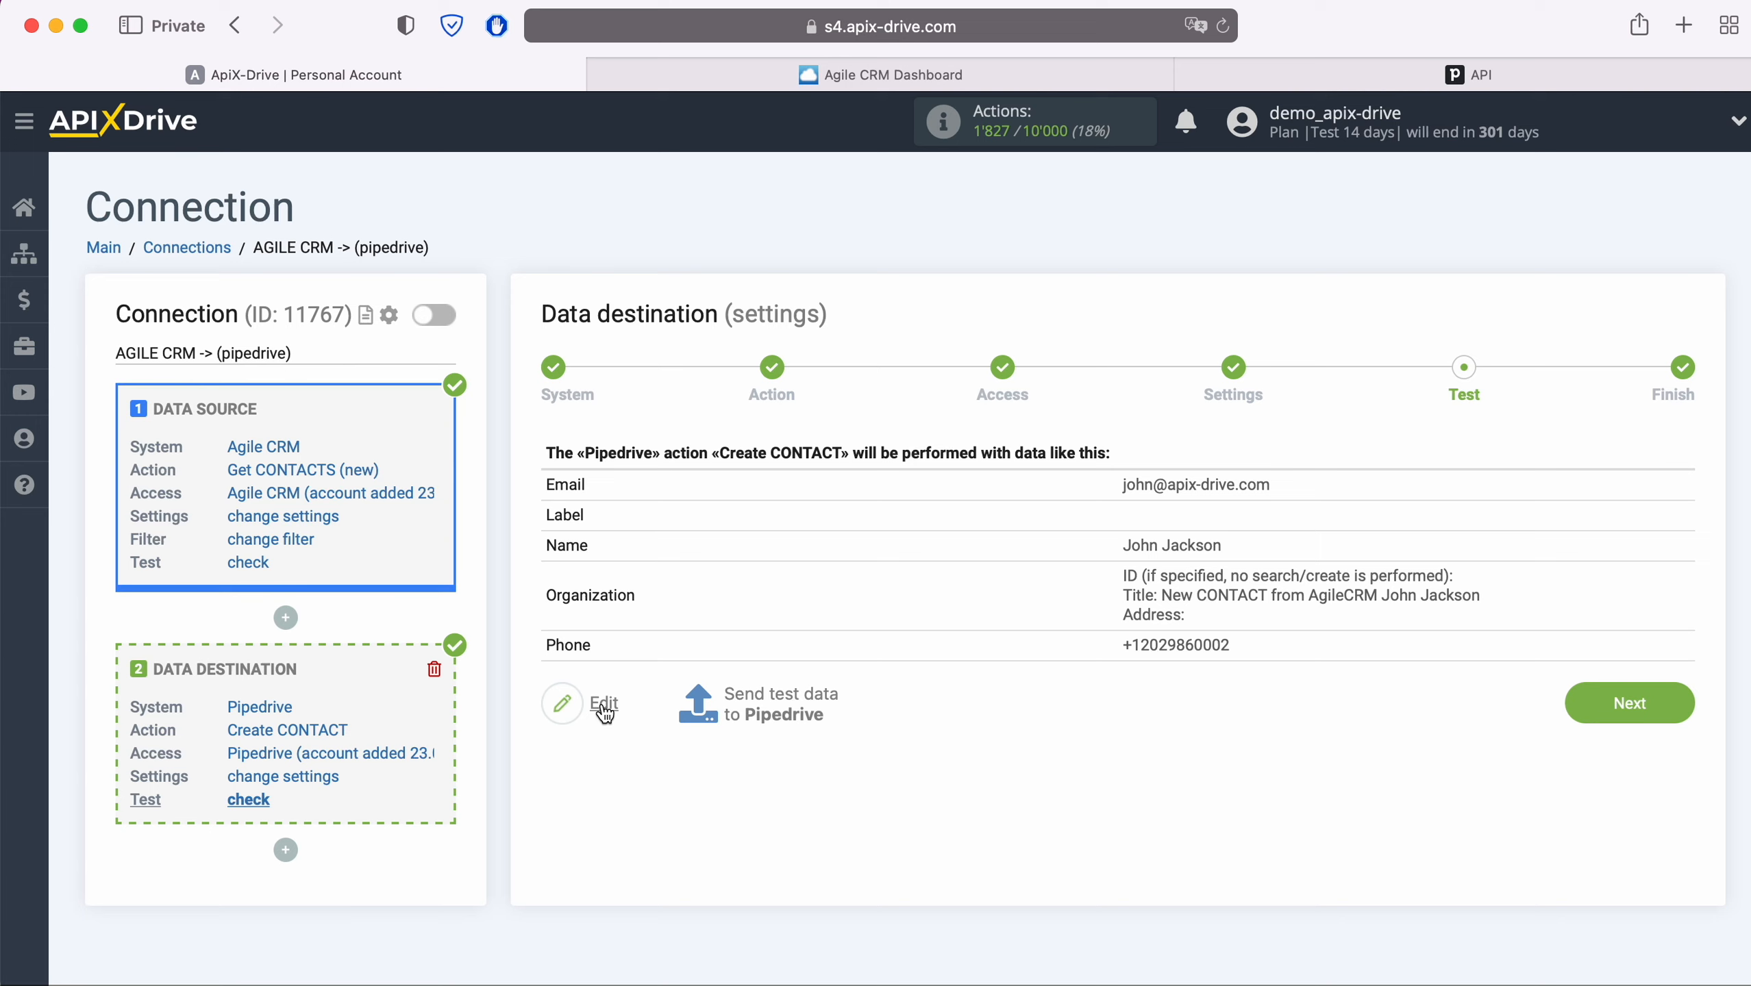
- Send test contact data to Pipedrive and check the People list there
click(781, 694)
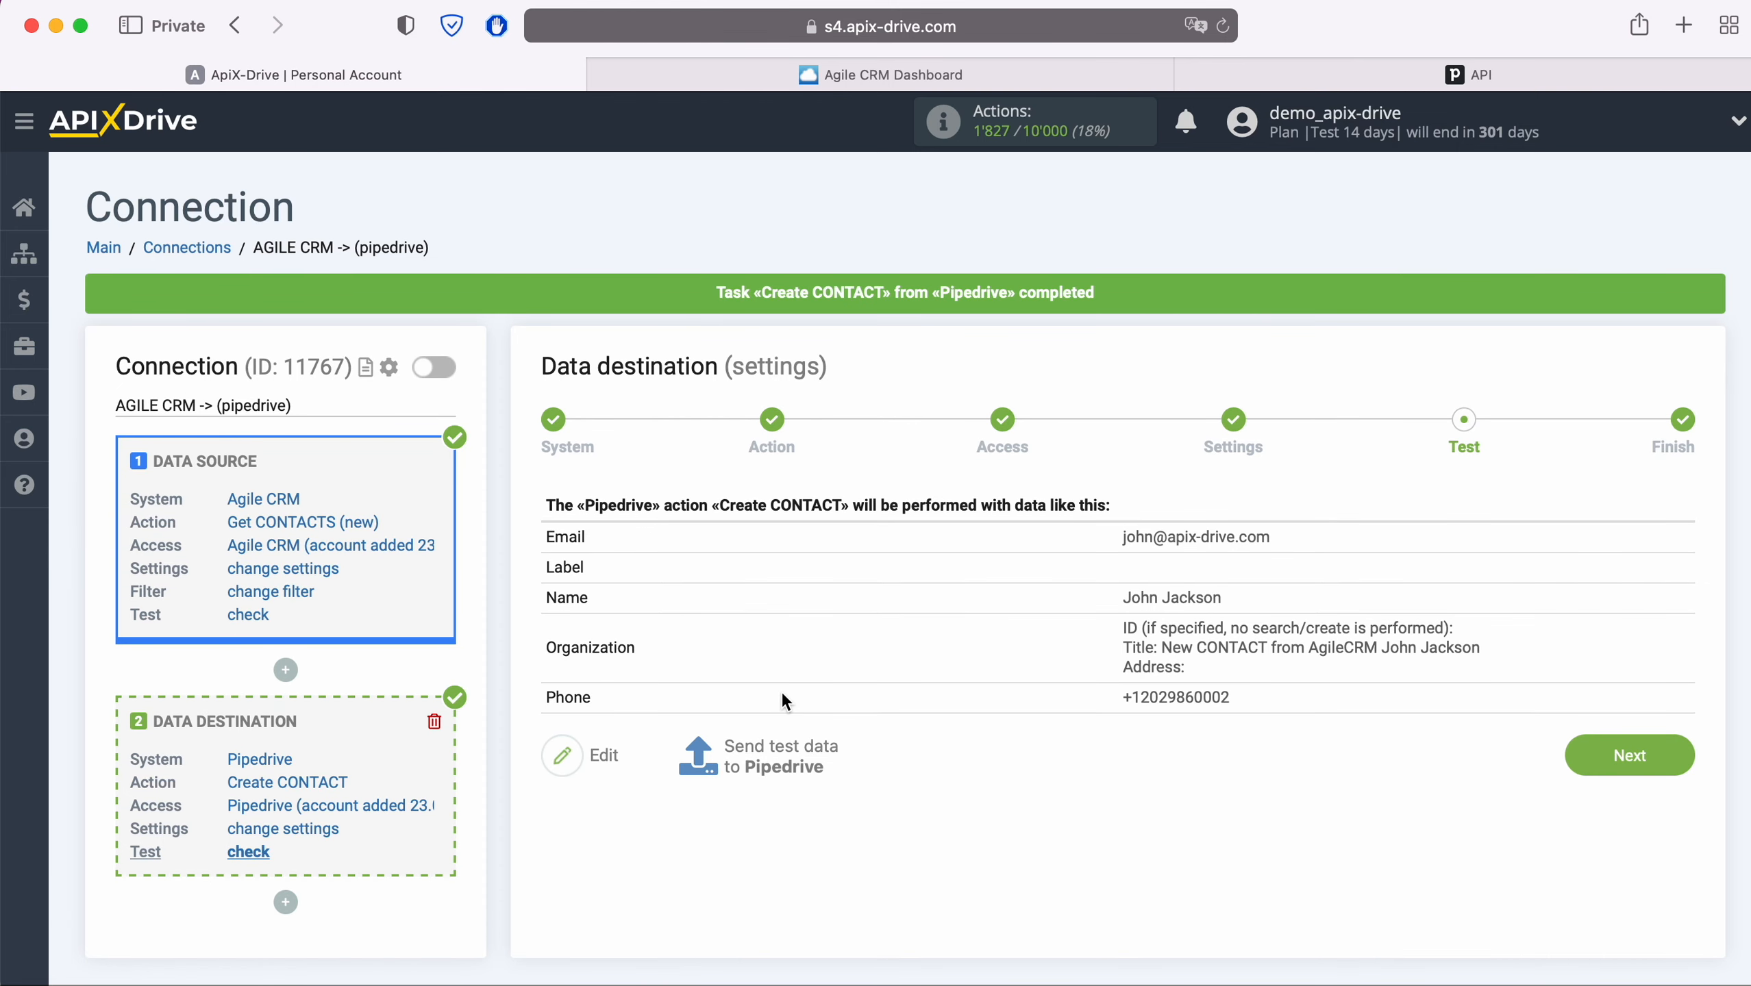
click(1240, 69)
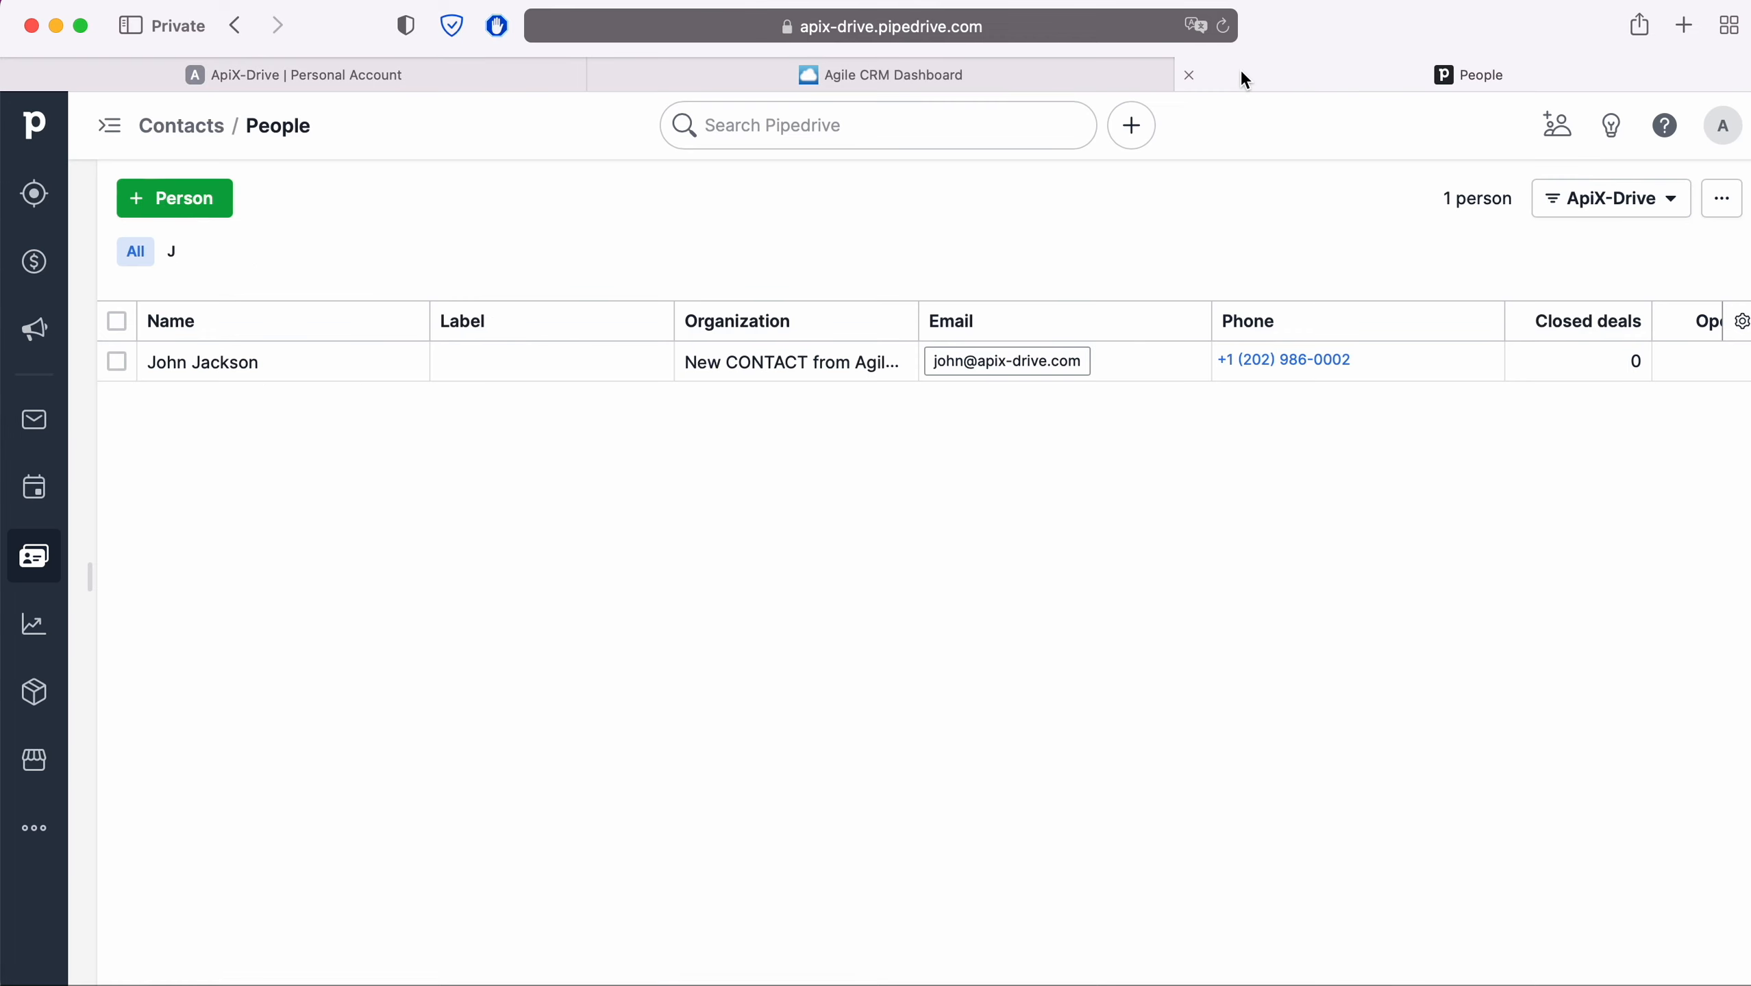
- Inspect the new Pipedrive person's phone, e-mail and organization, then return to ApiX-Drive
click(238, 360)
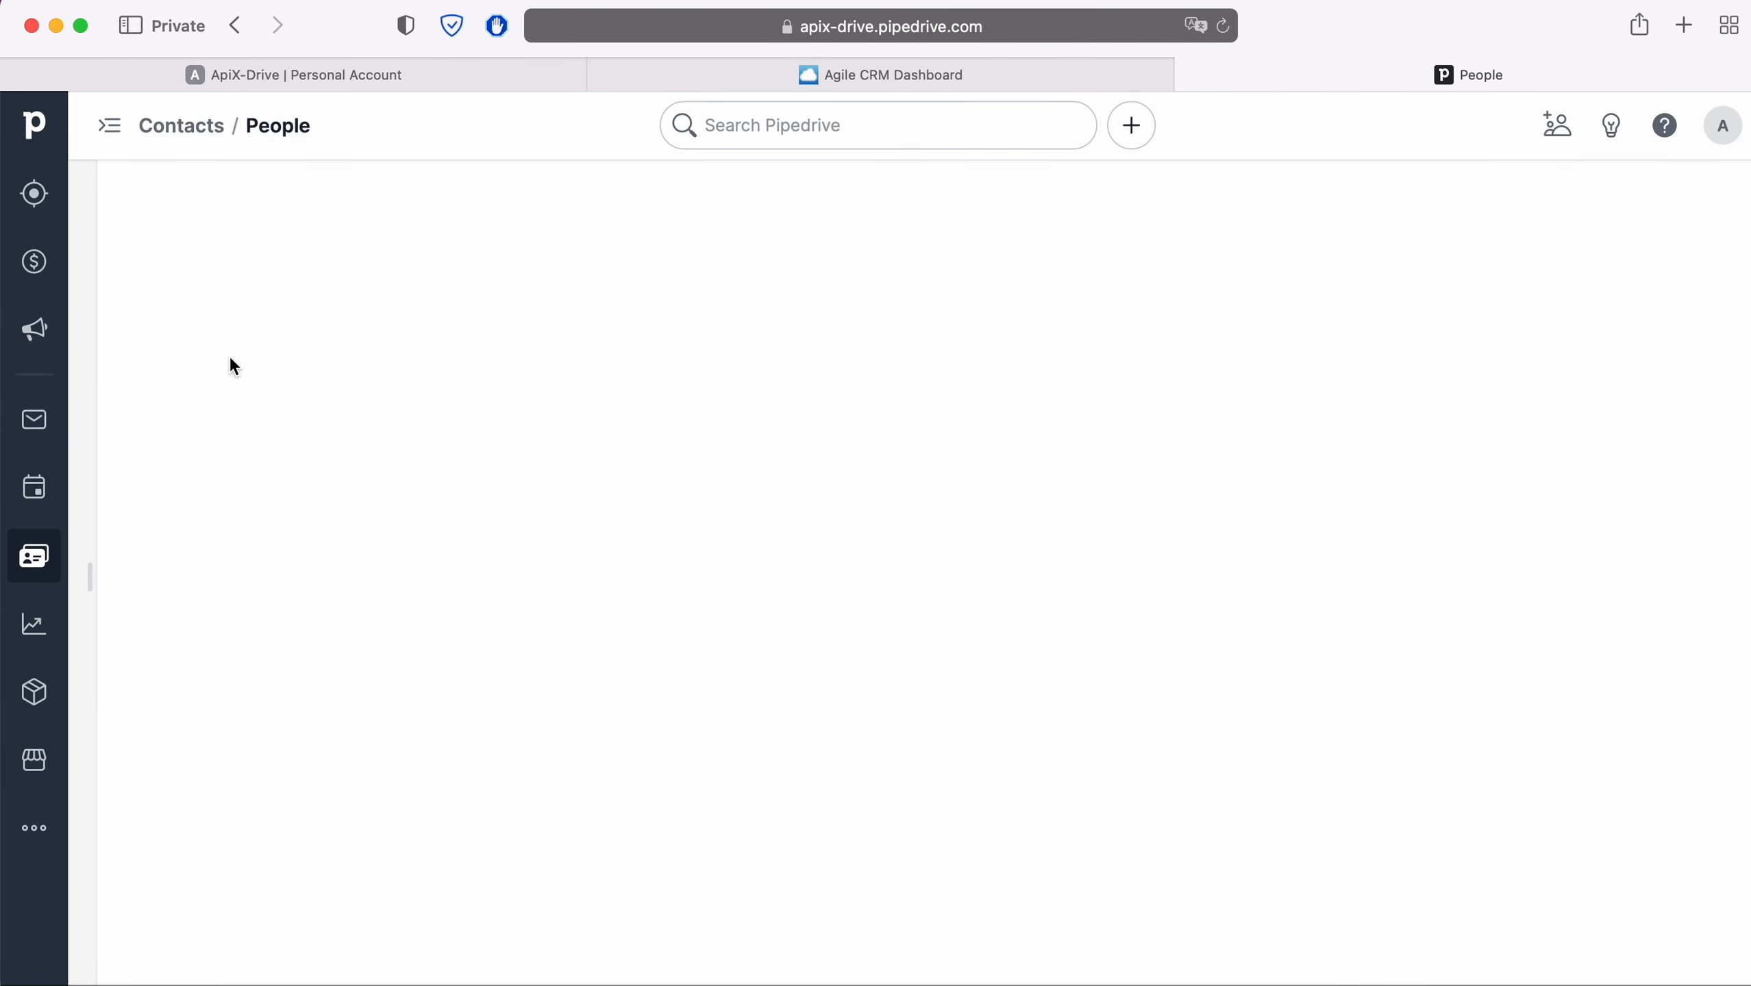
scroll(230, 356, down, 5)
scroll(230, 355, down, 3)
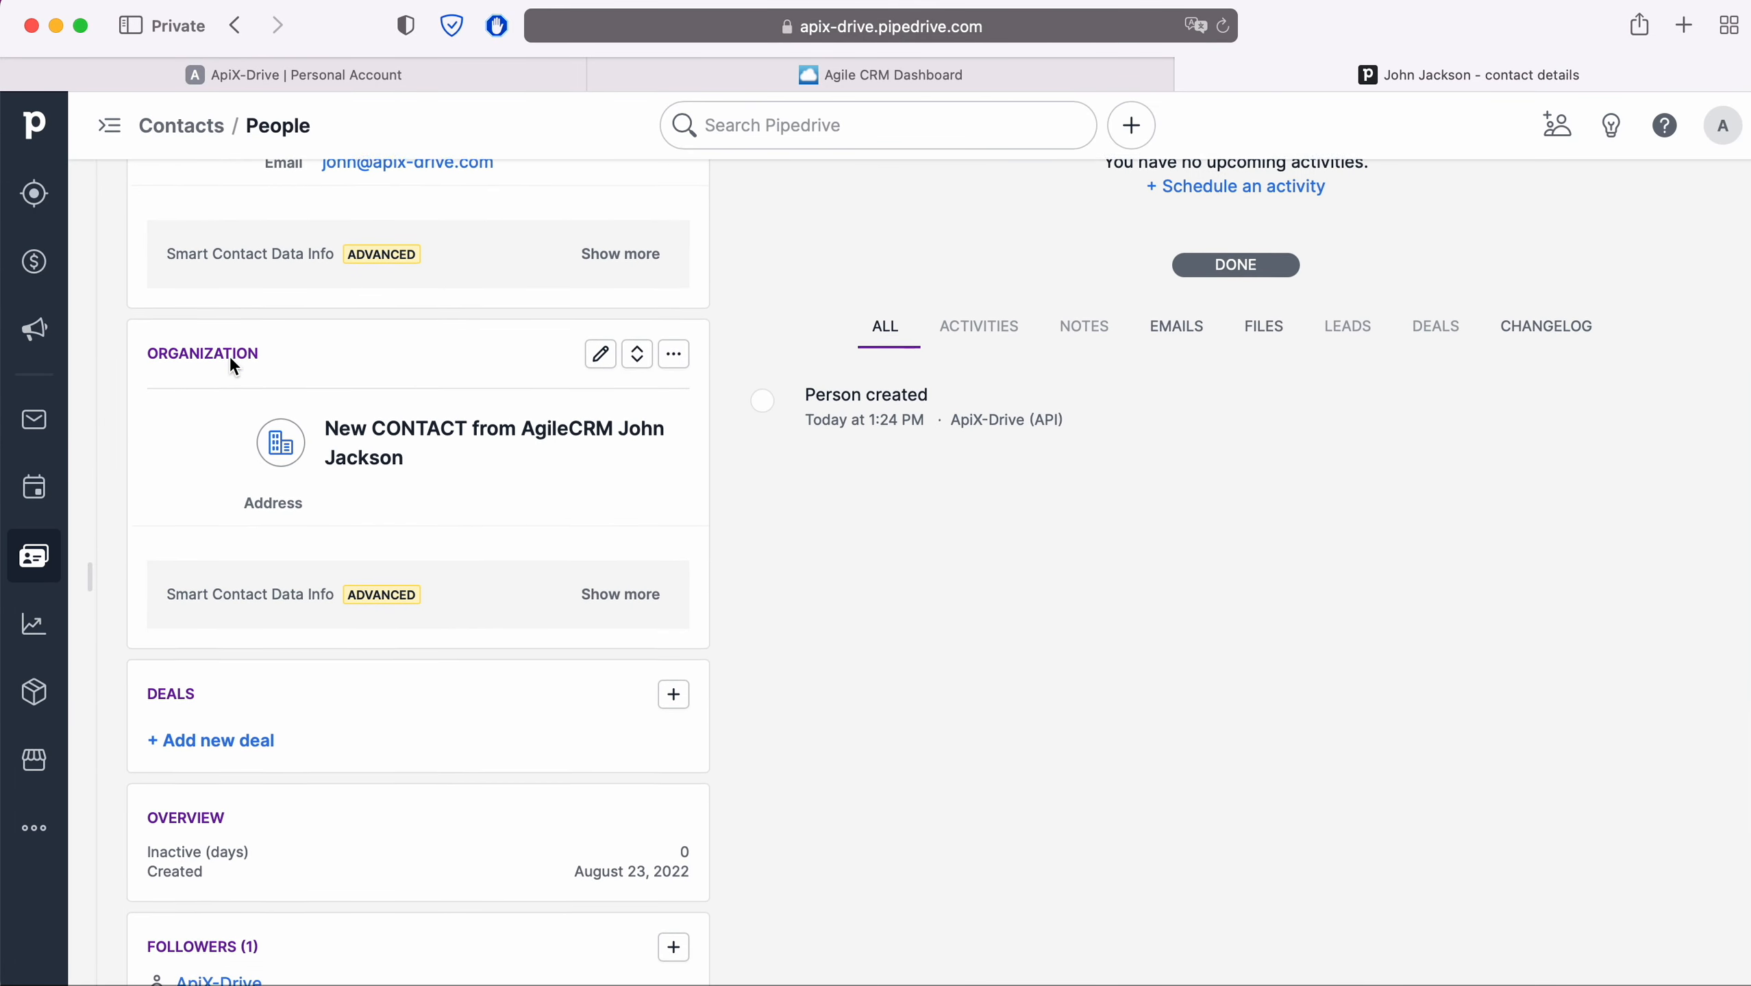
scroll(230, 356, up, 5)
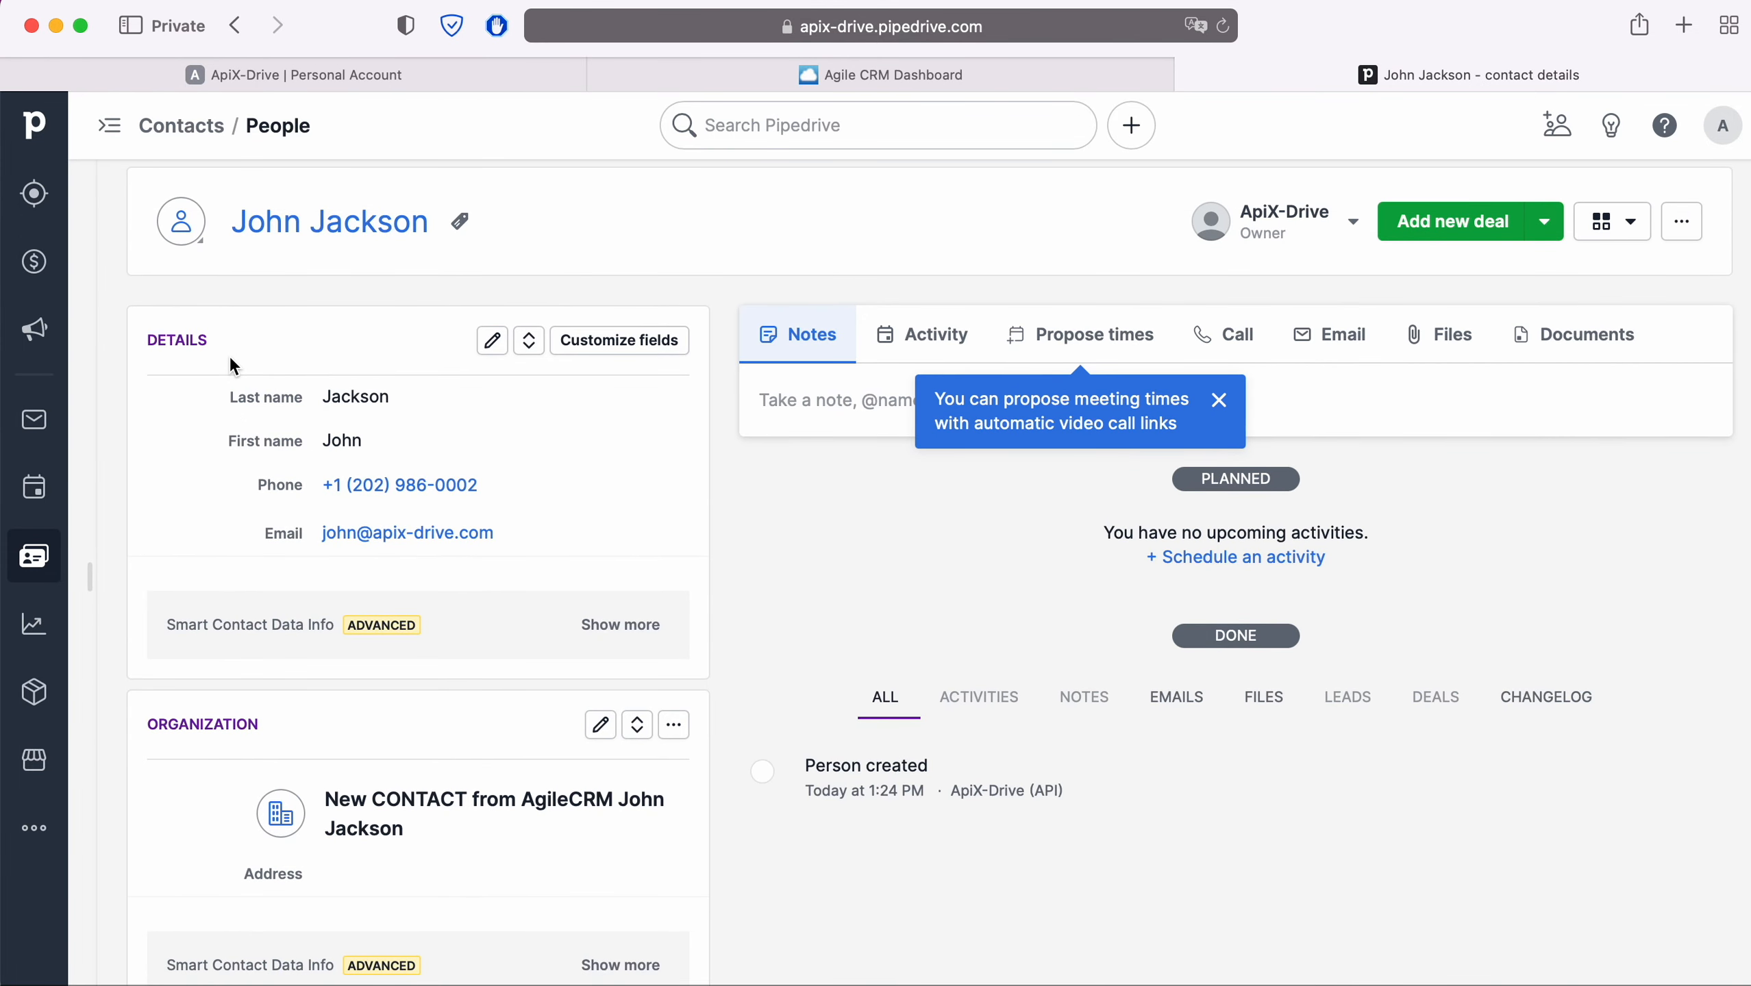
click(388, 76)
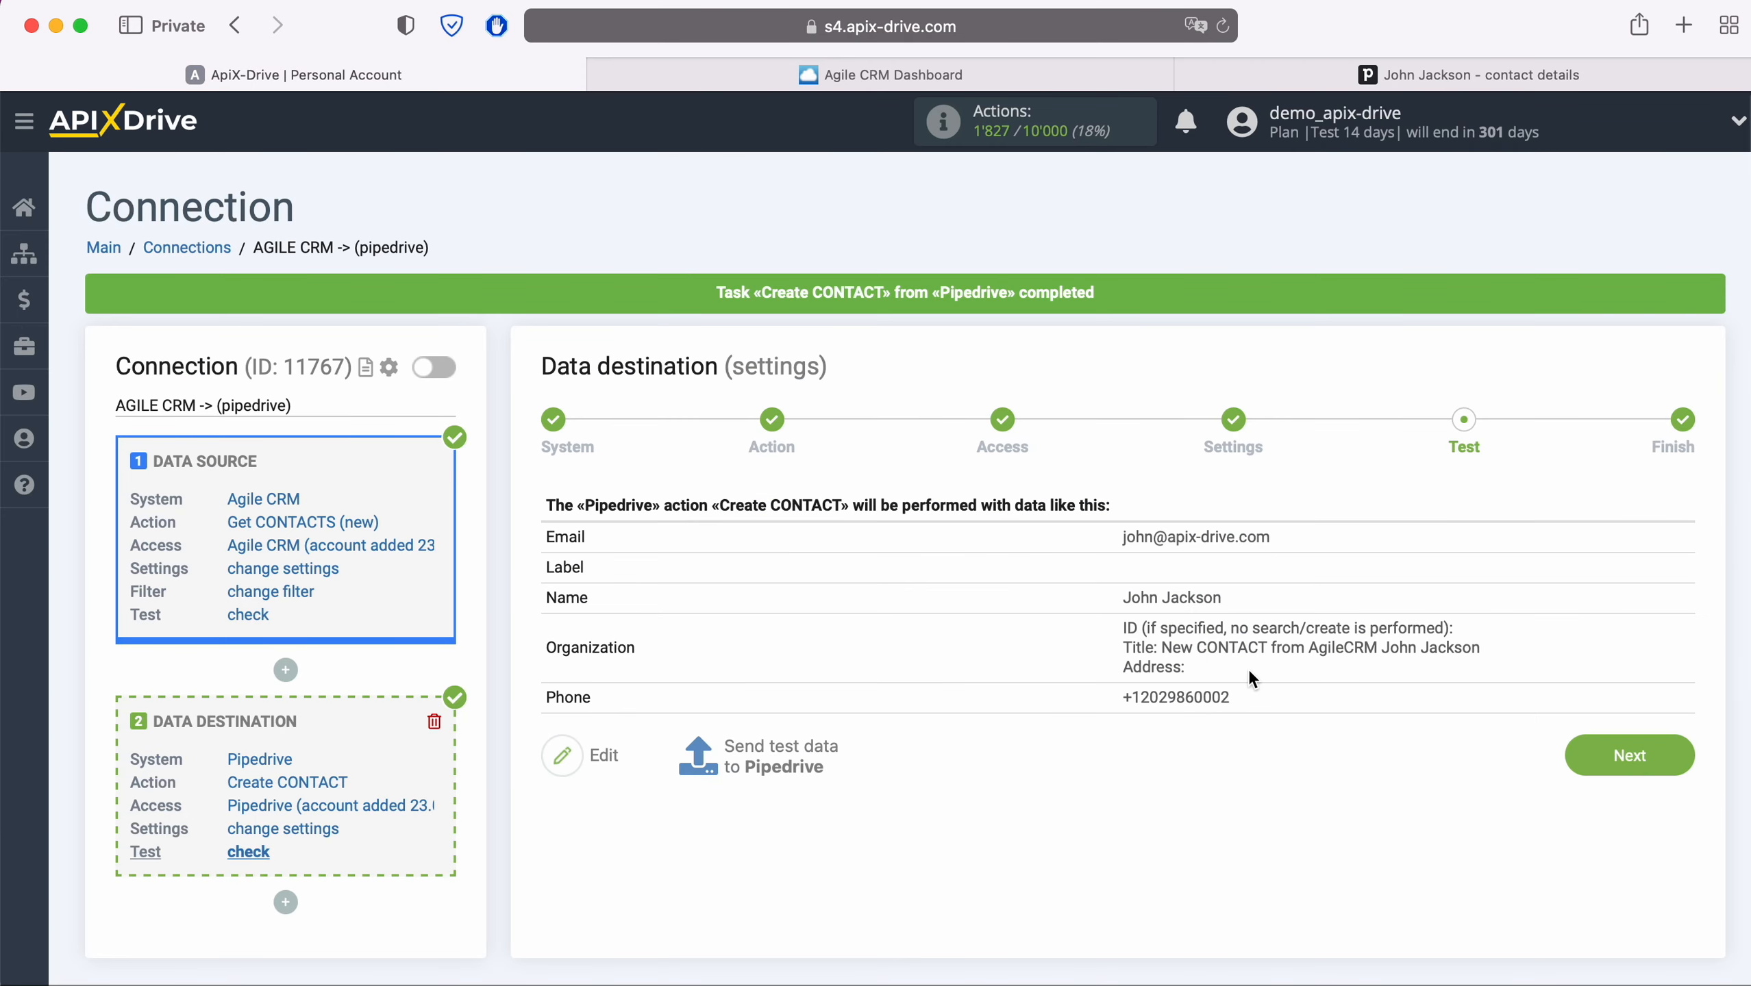
- Enable auto-update for the connection and save a 5-minute update interval
click(1690, 754)
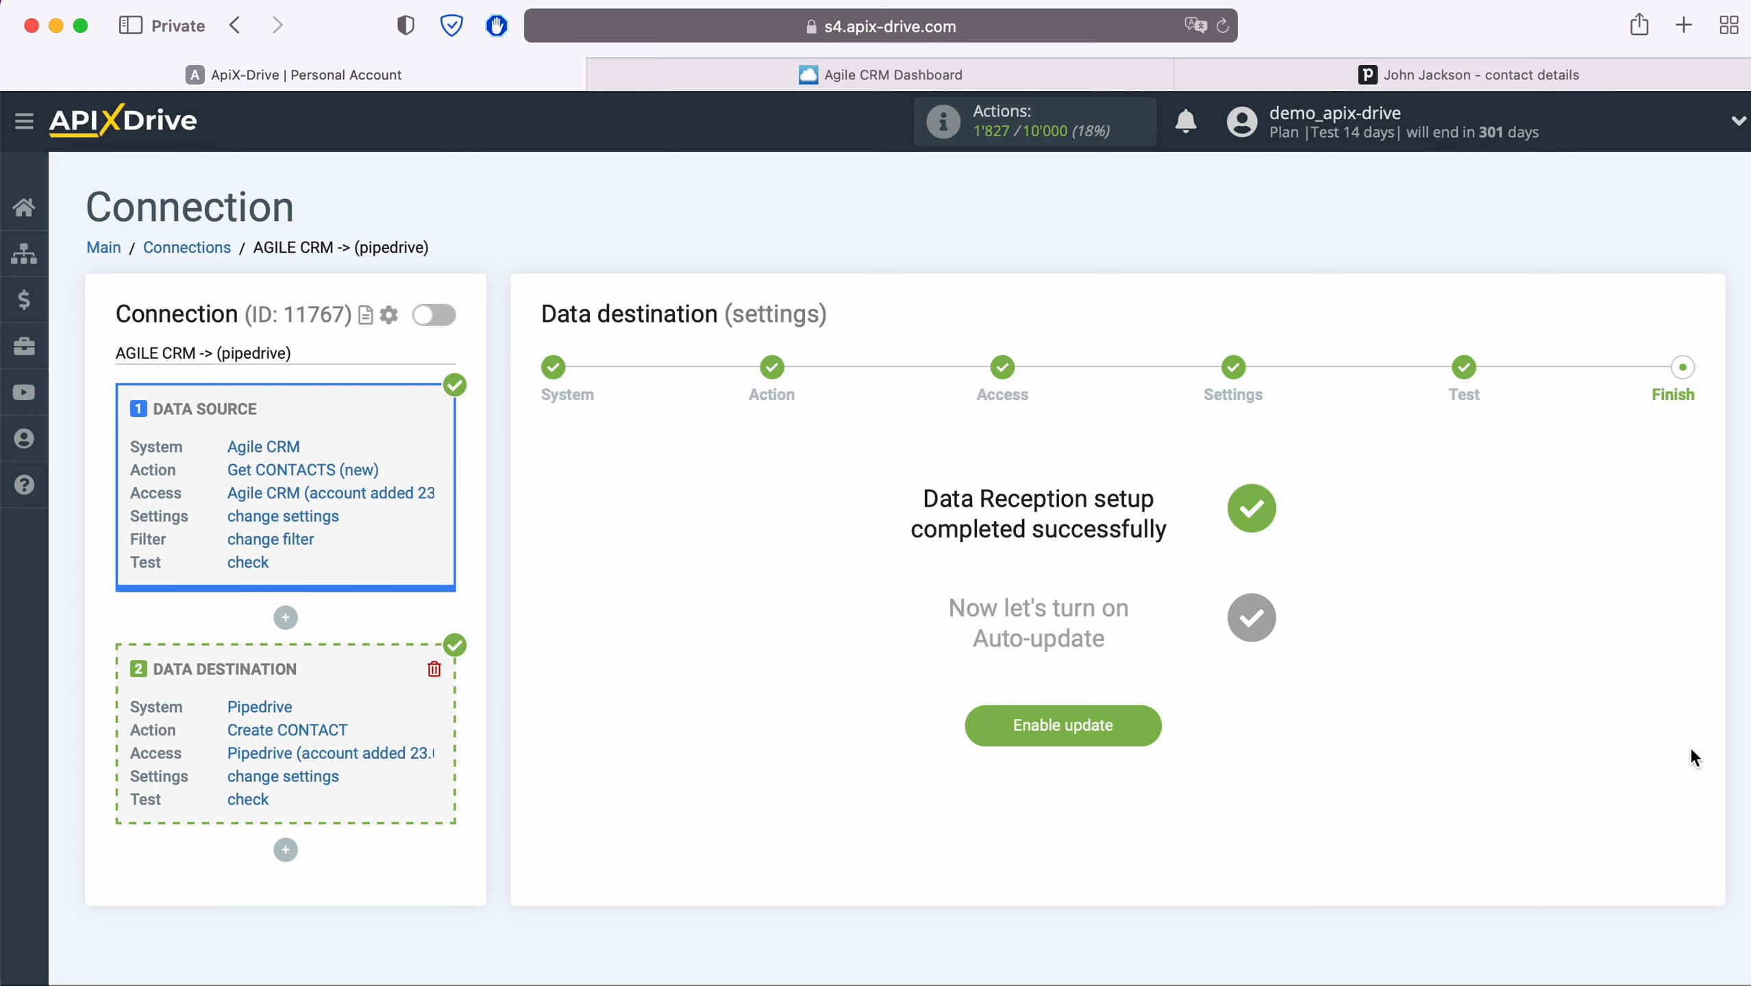
click(1142, 723)
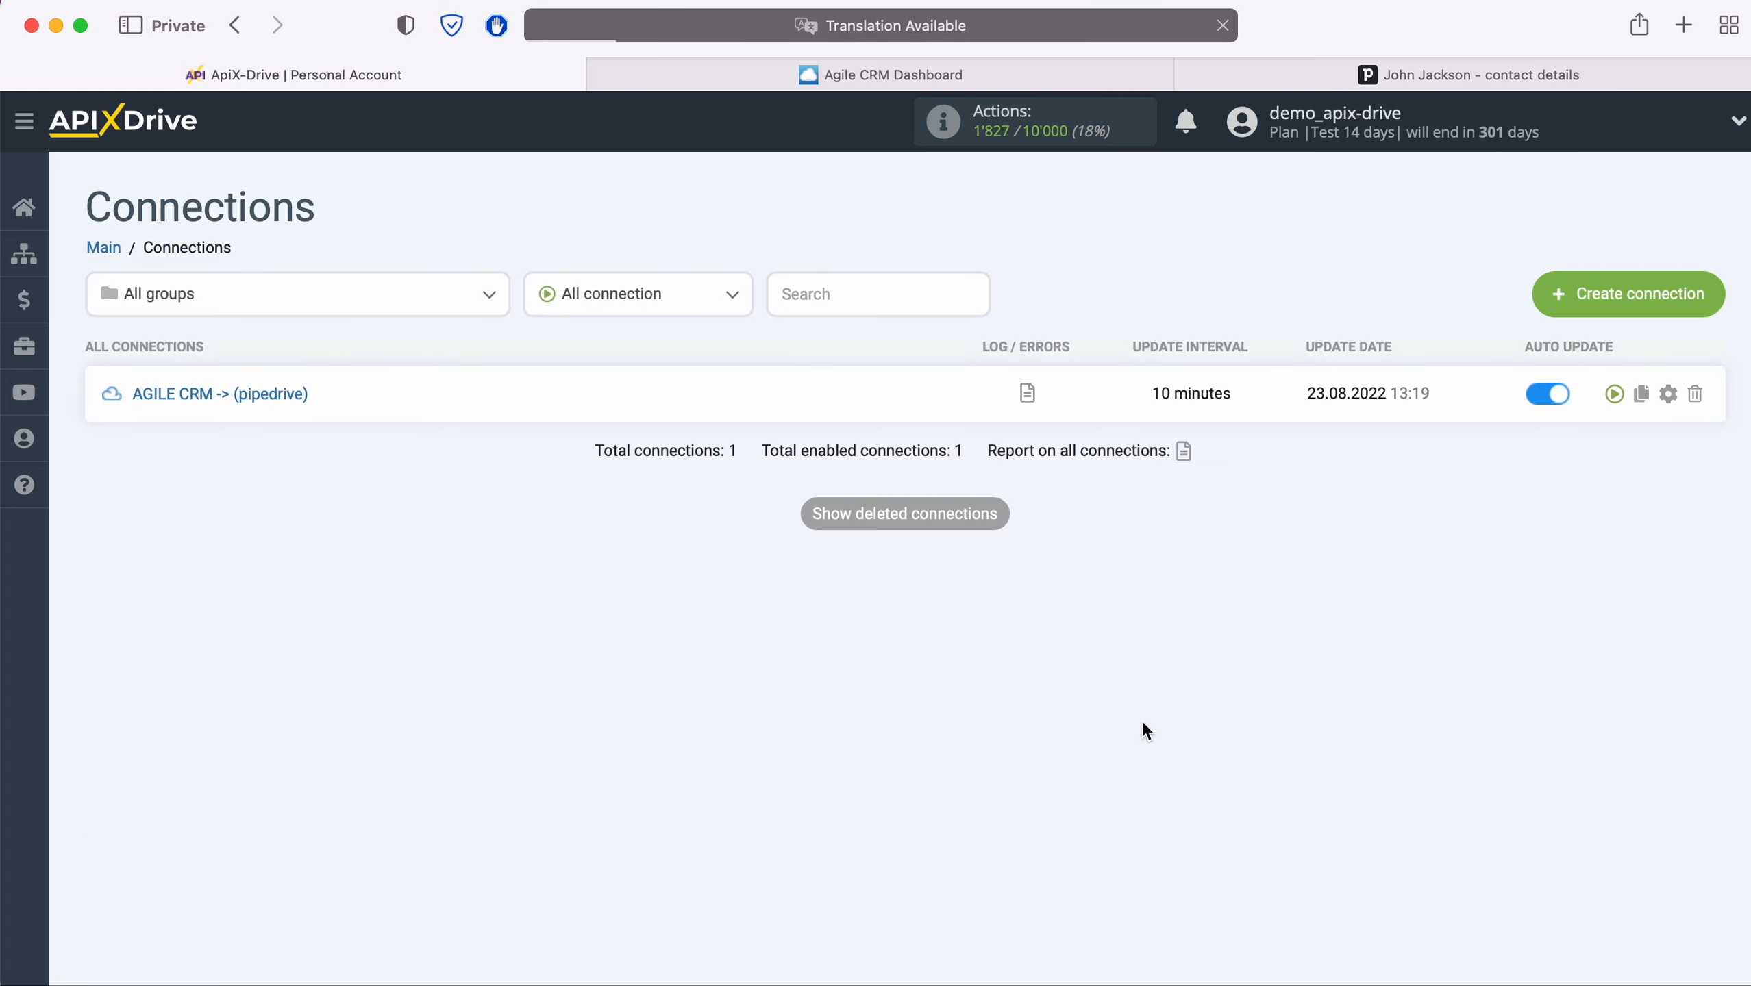
click(1668, 393)
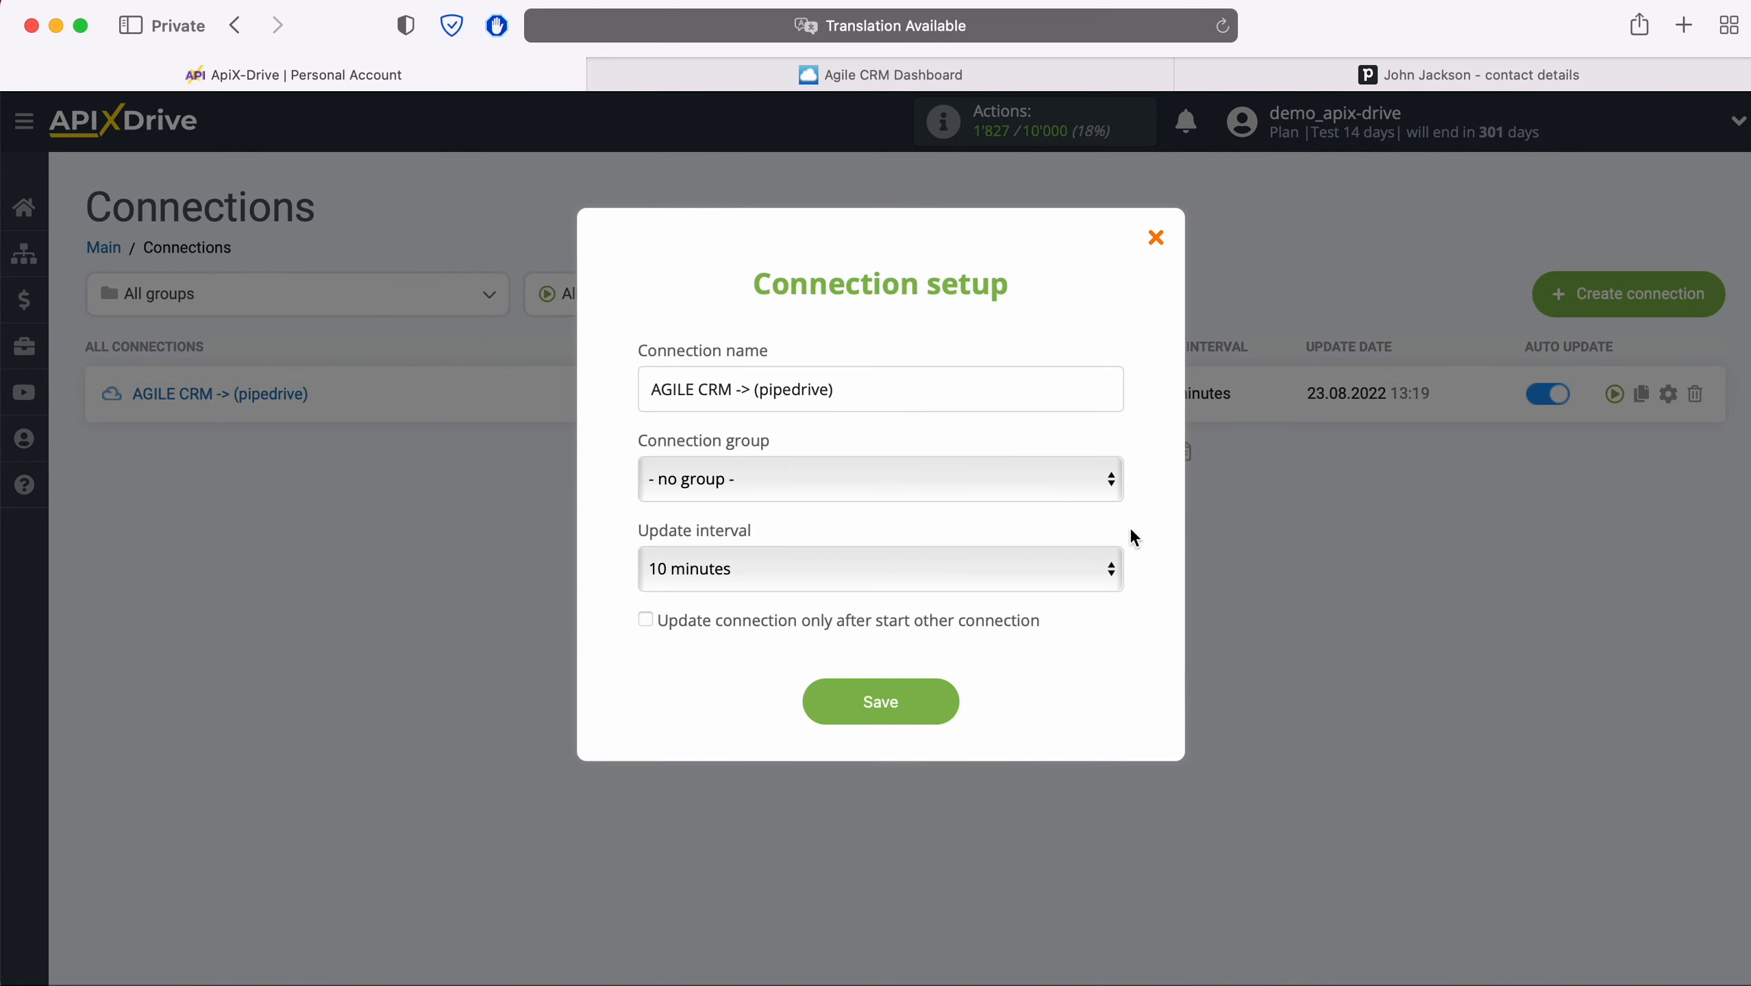
click(1067, 572)
click(991, 532)
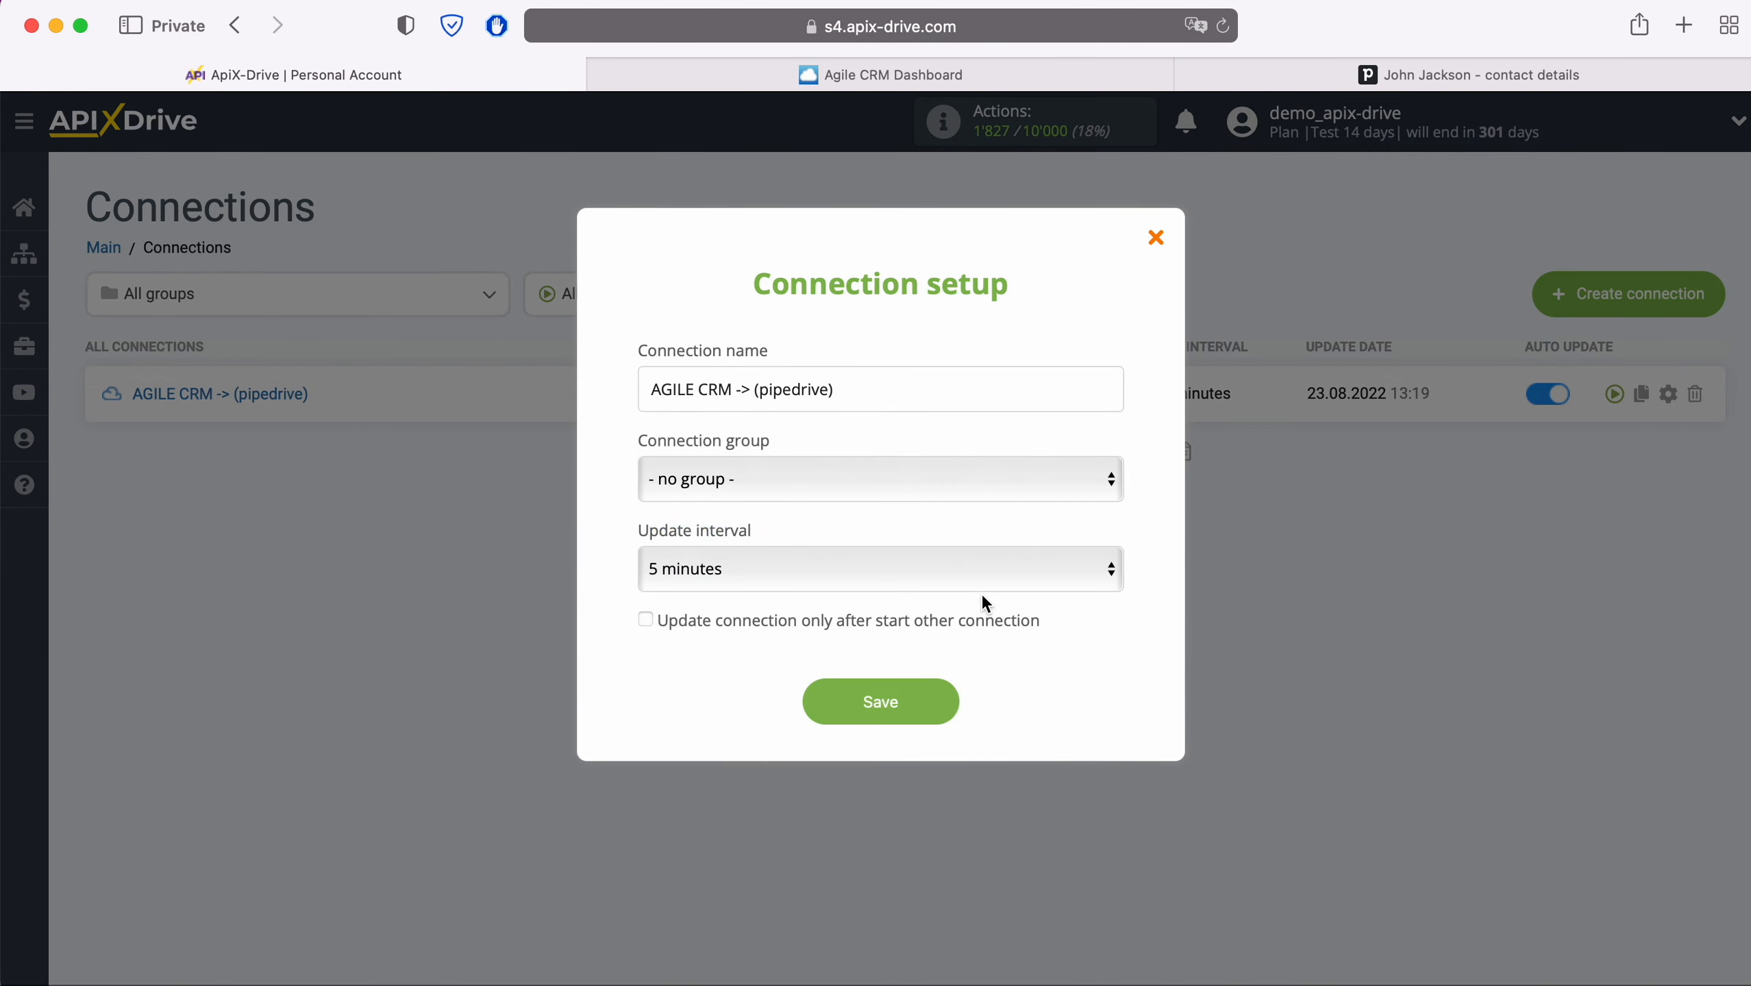
click(950, 705)
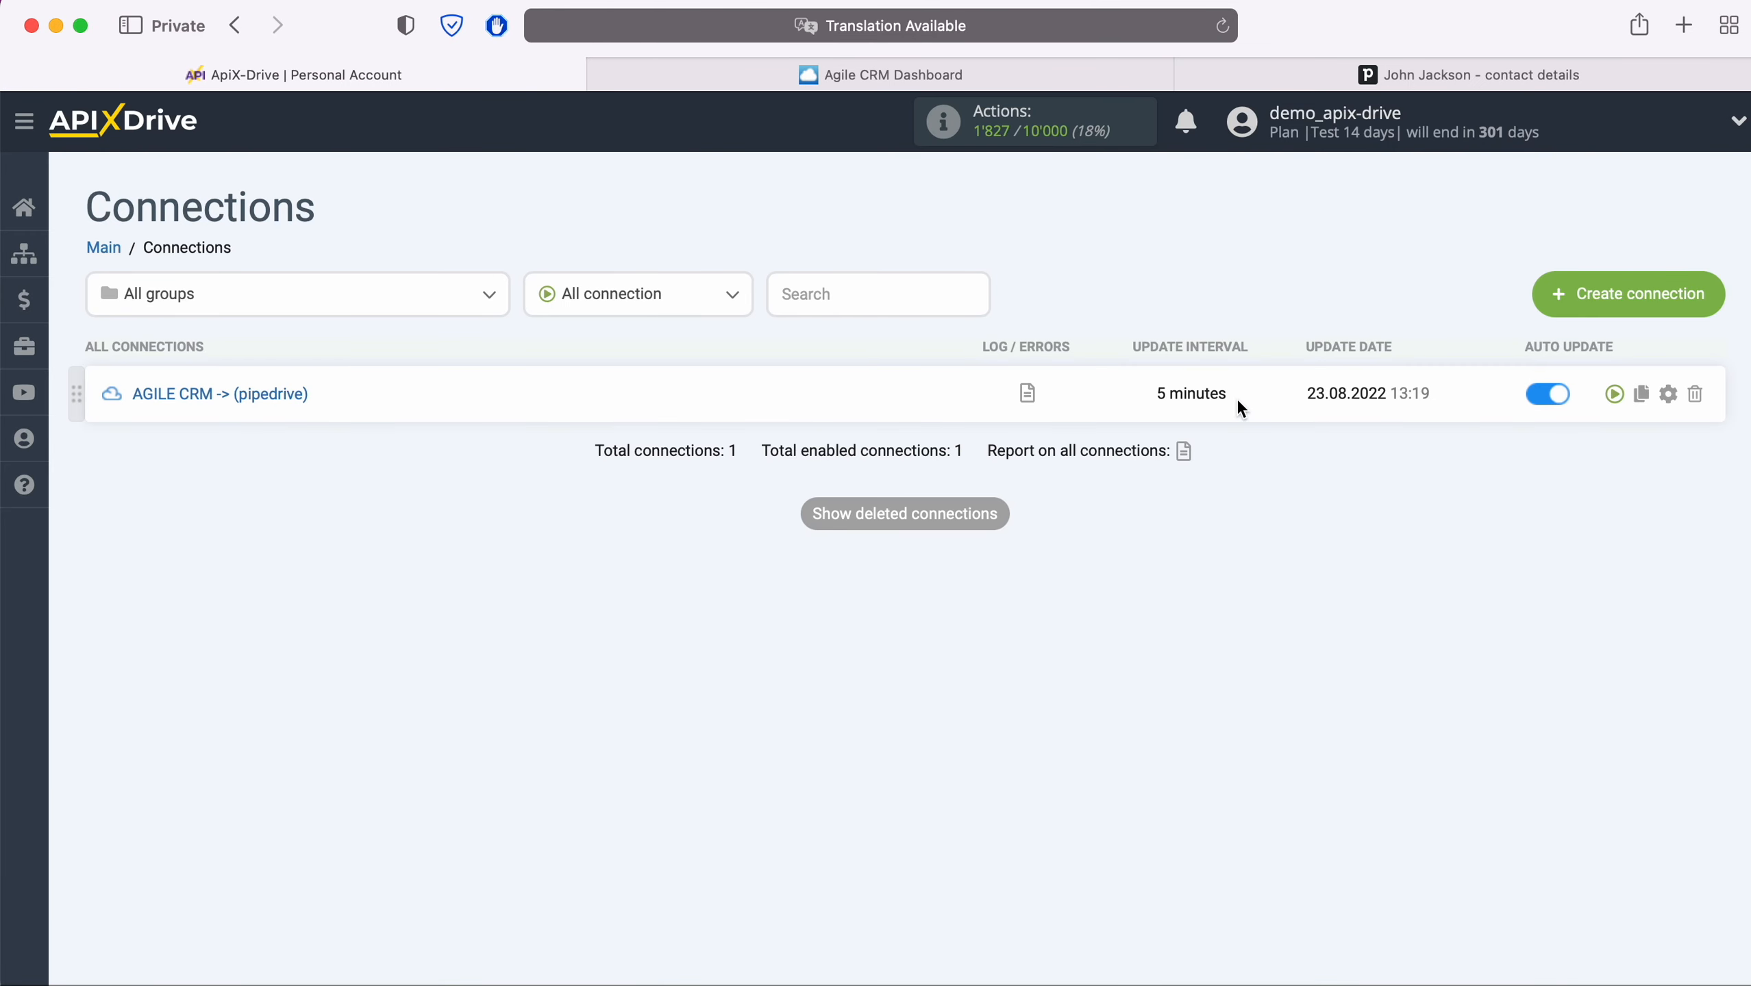